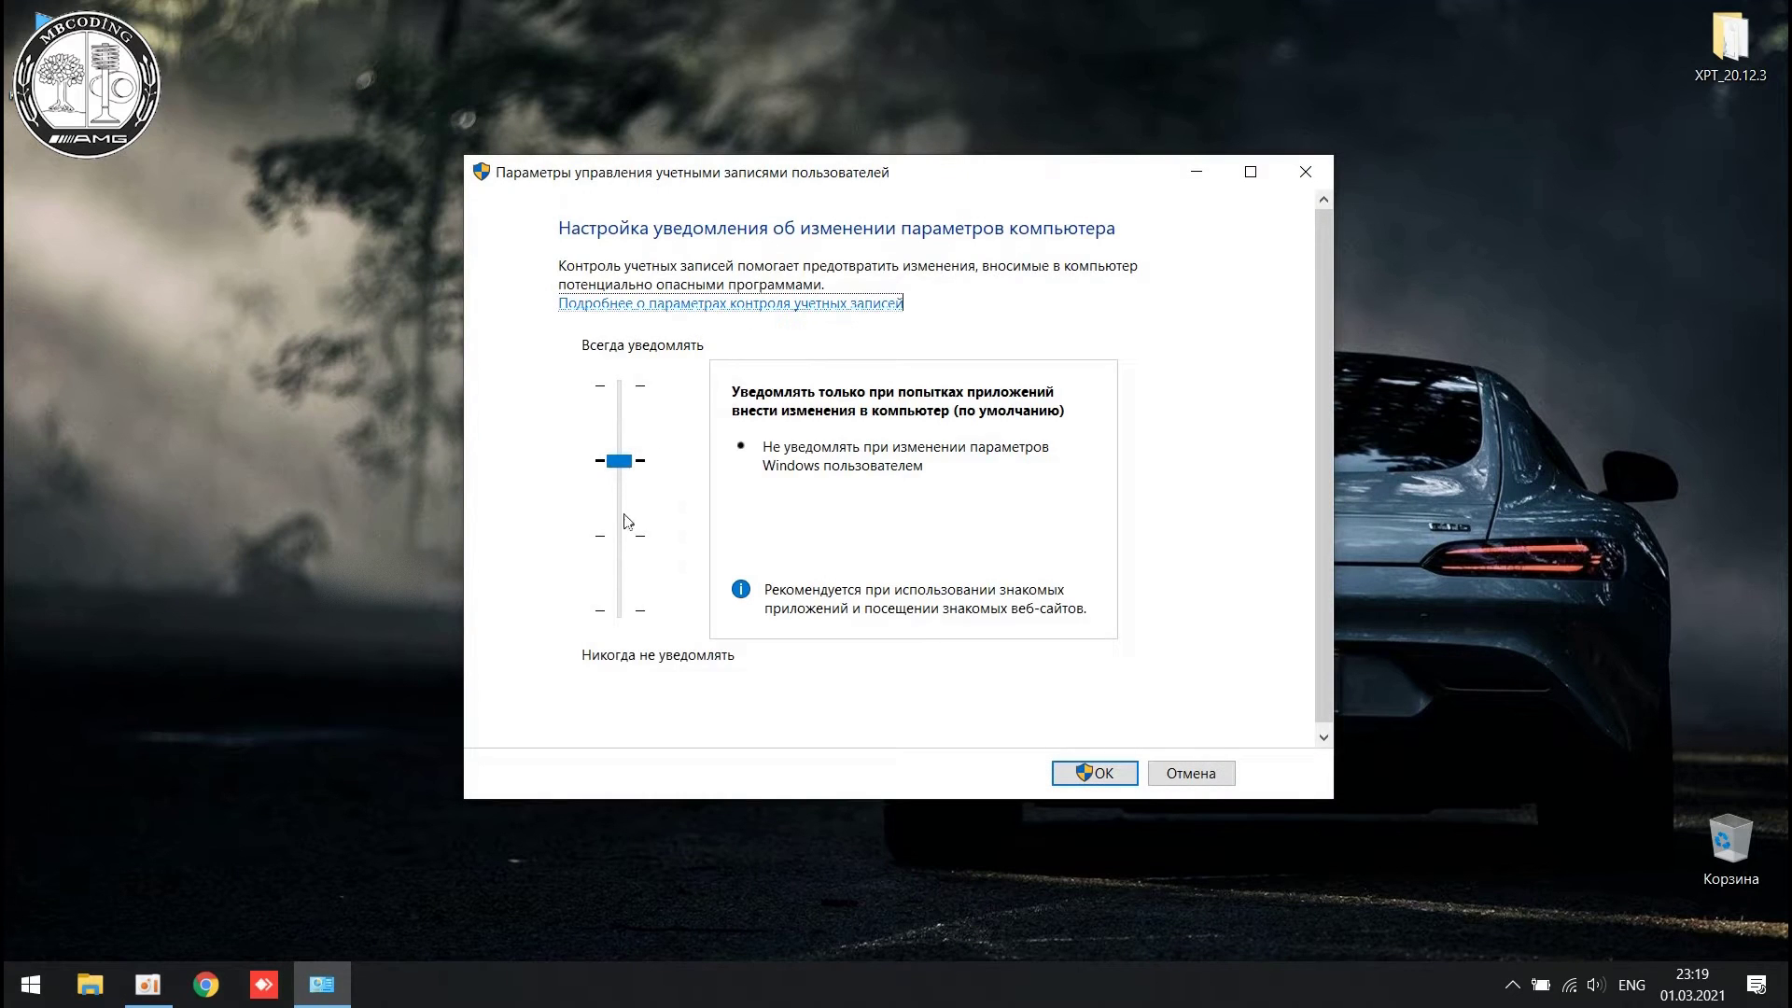
Step: Set the User Account Control notification level to never notify and confirm the change
left_click(621, 467)
left_click_drag(623, 474, 619, 611)
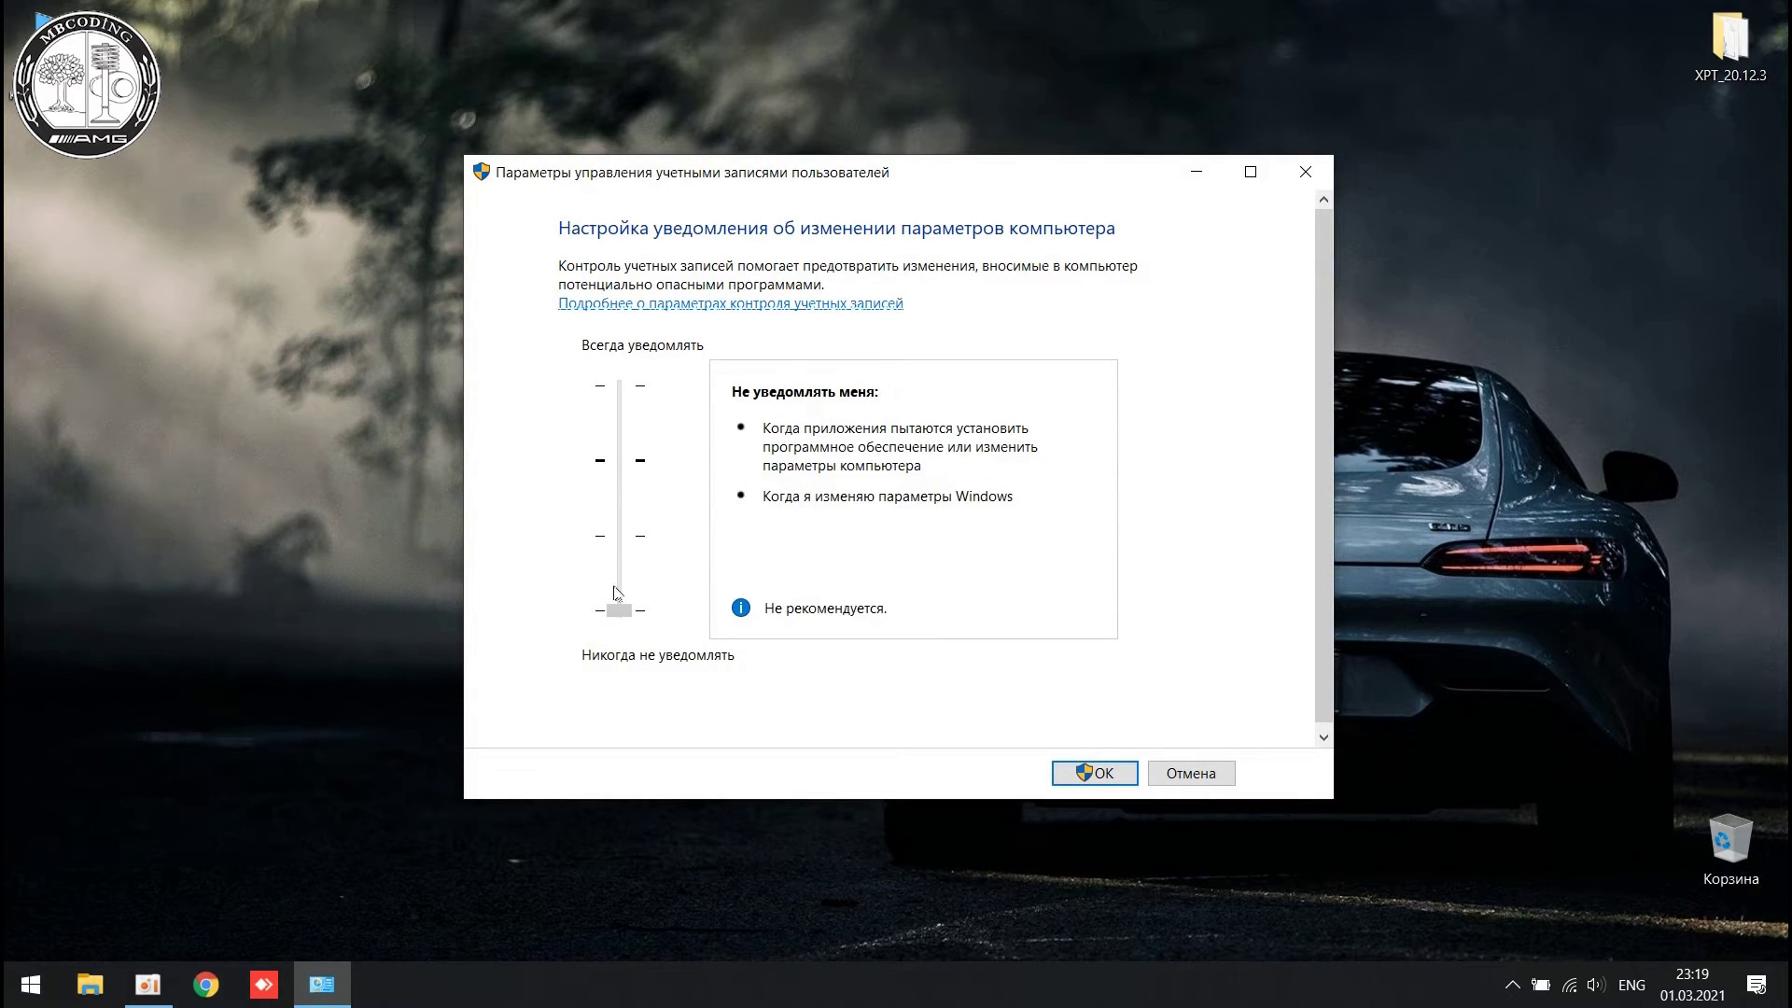
left_click(1086, 773)
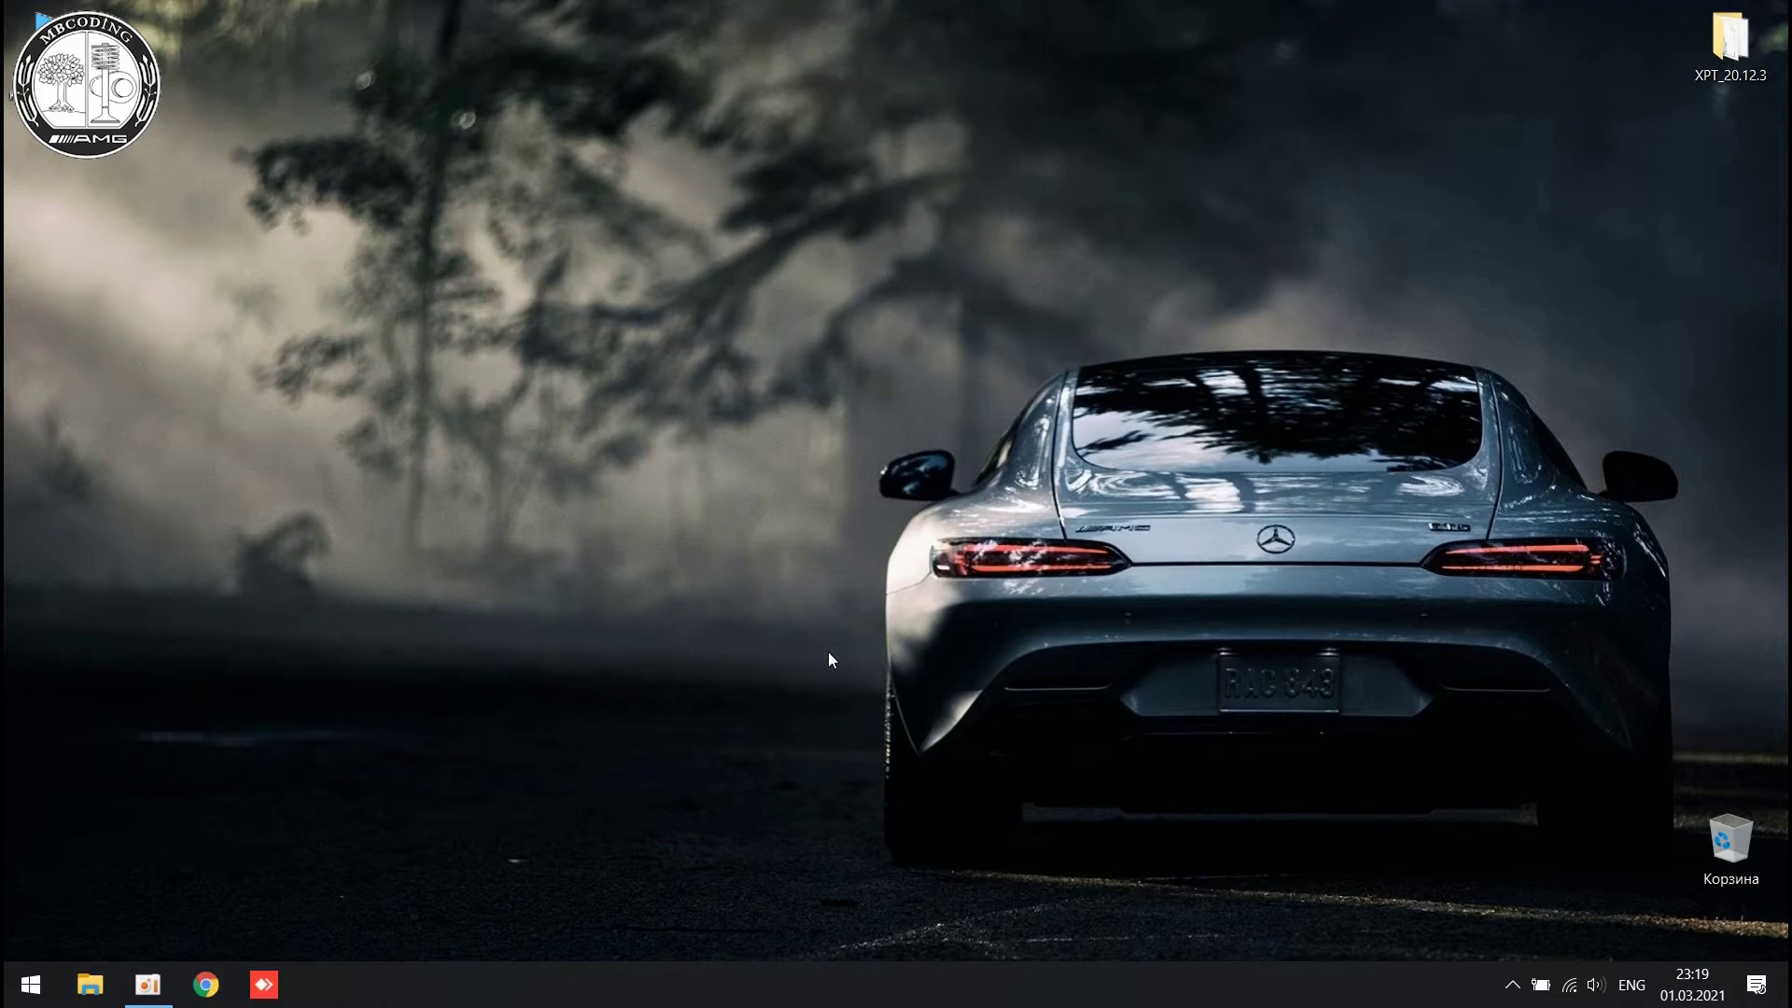
Step: Run the start installer from the XPT_20.12.3 folder, close the folder, and begin the XENTRY Pass Thru setup in Russian
double_click(1714, 53)
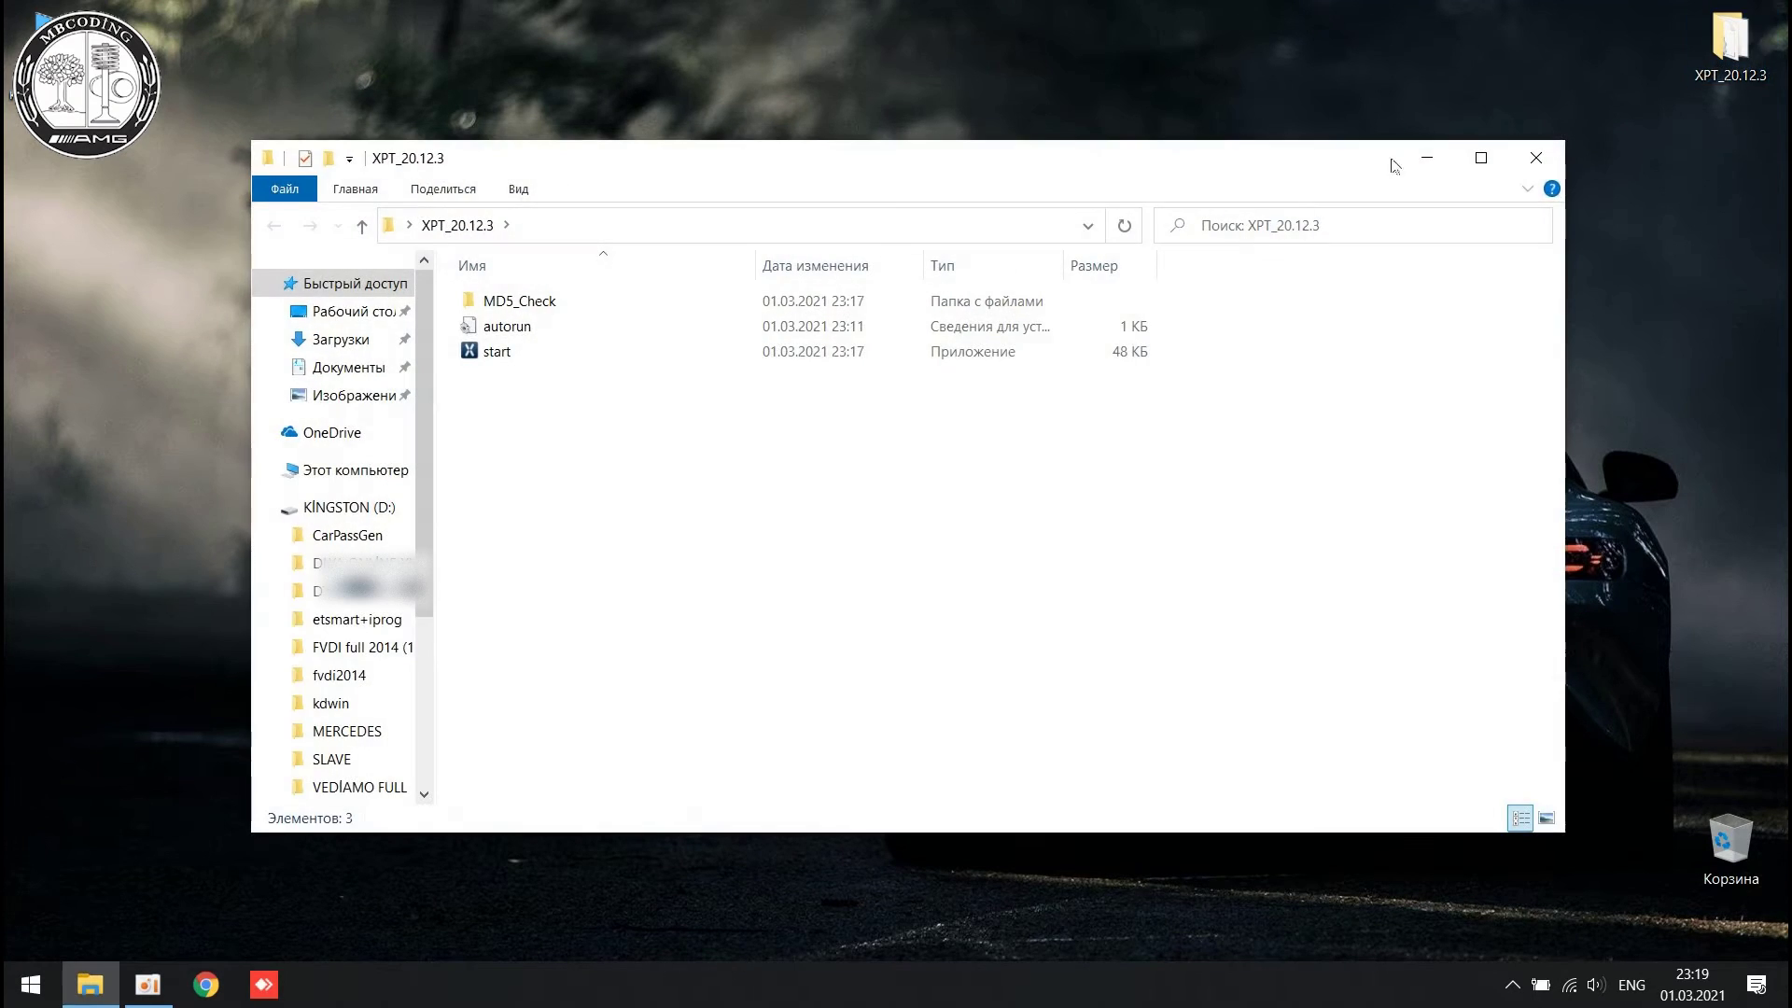
double_click(485, 359)
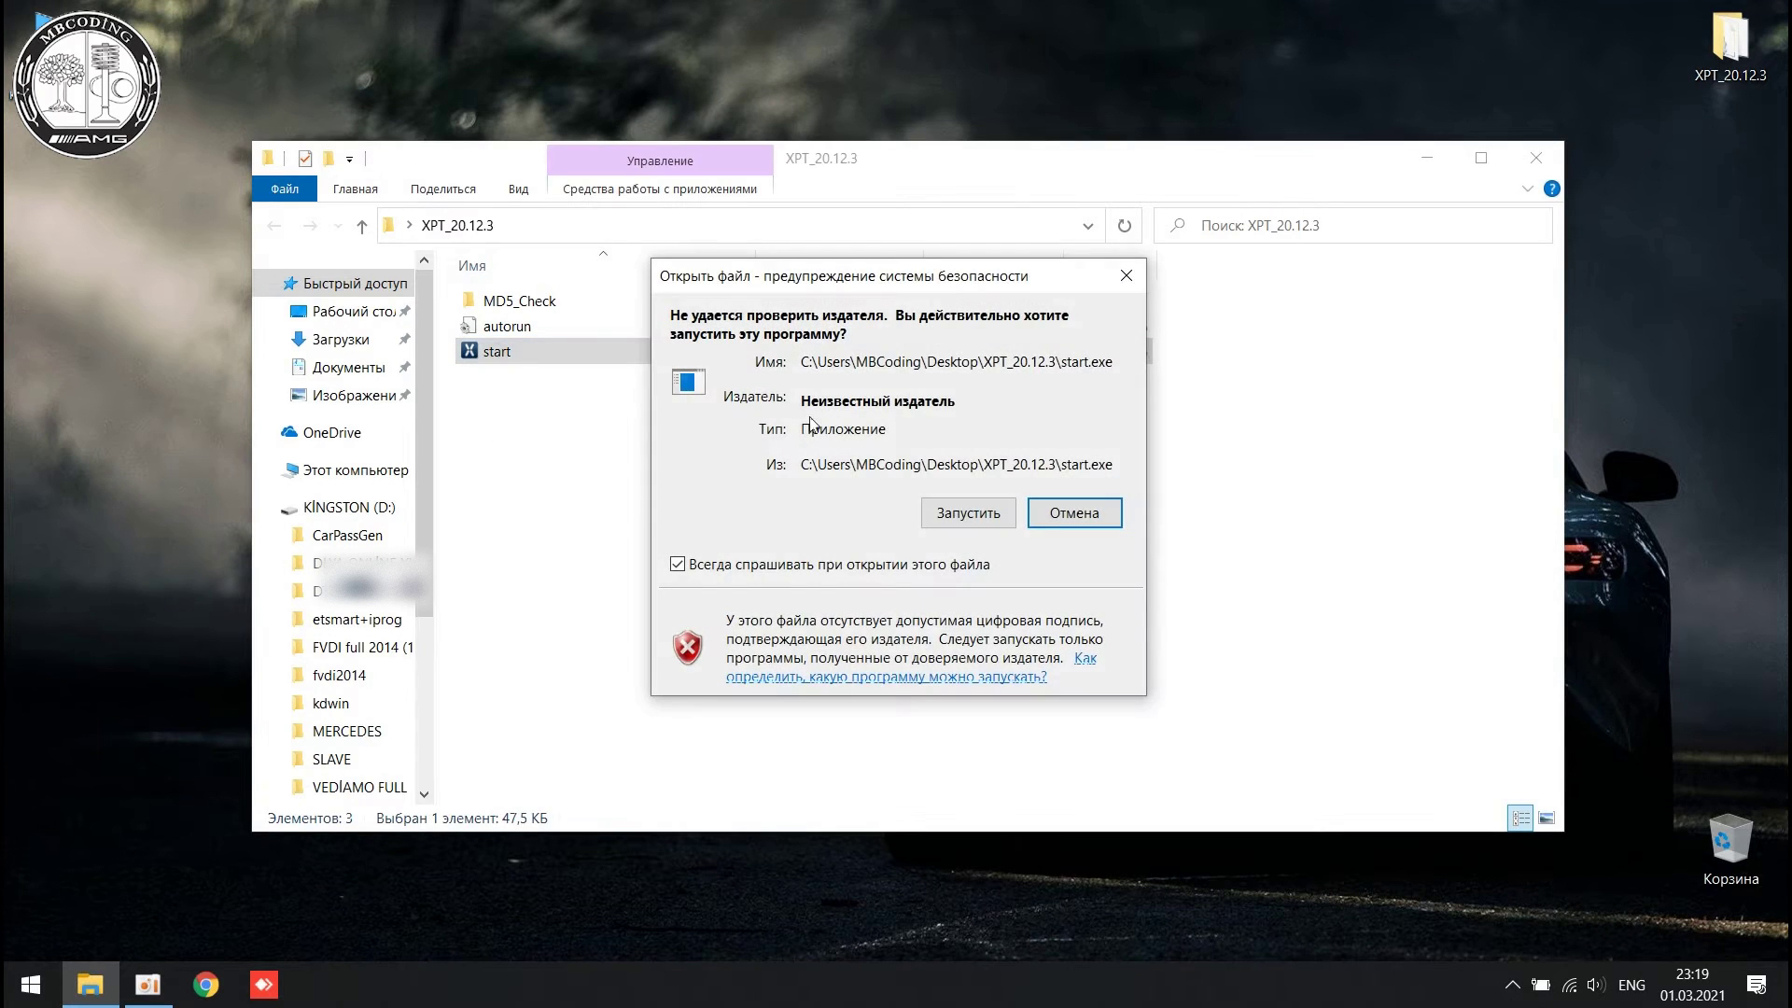
left_click(957, 524)
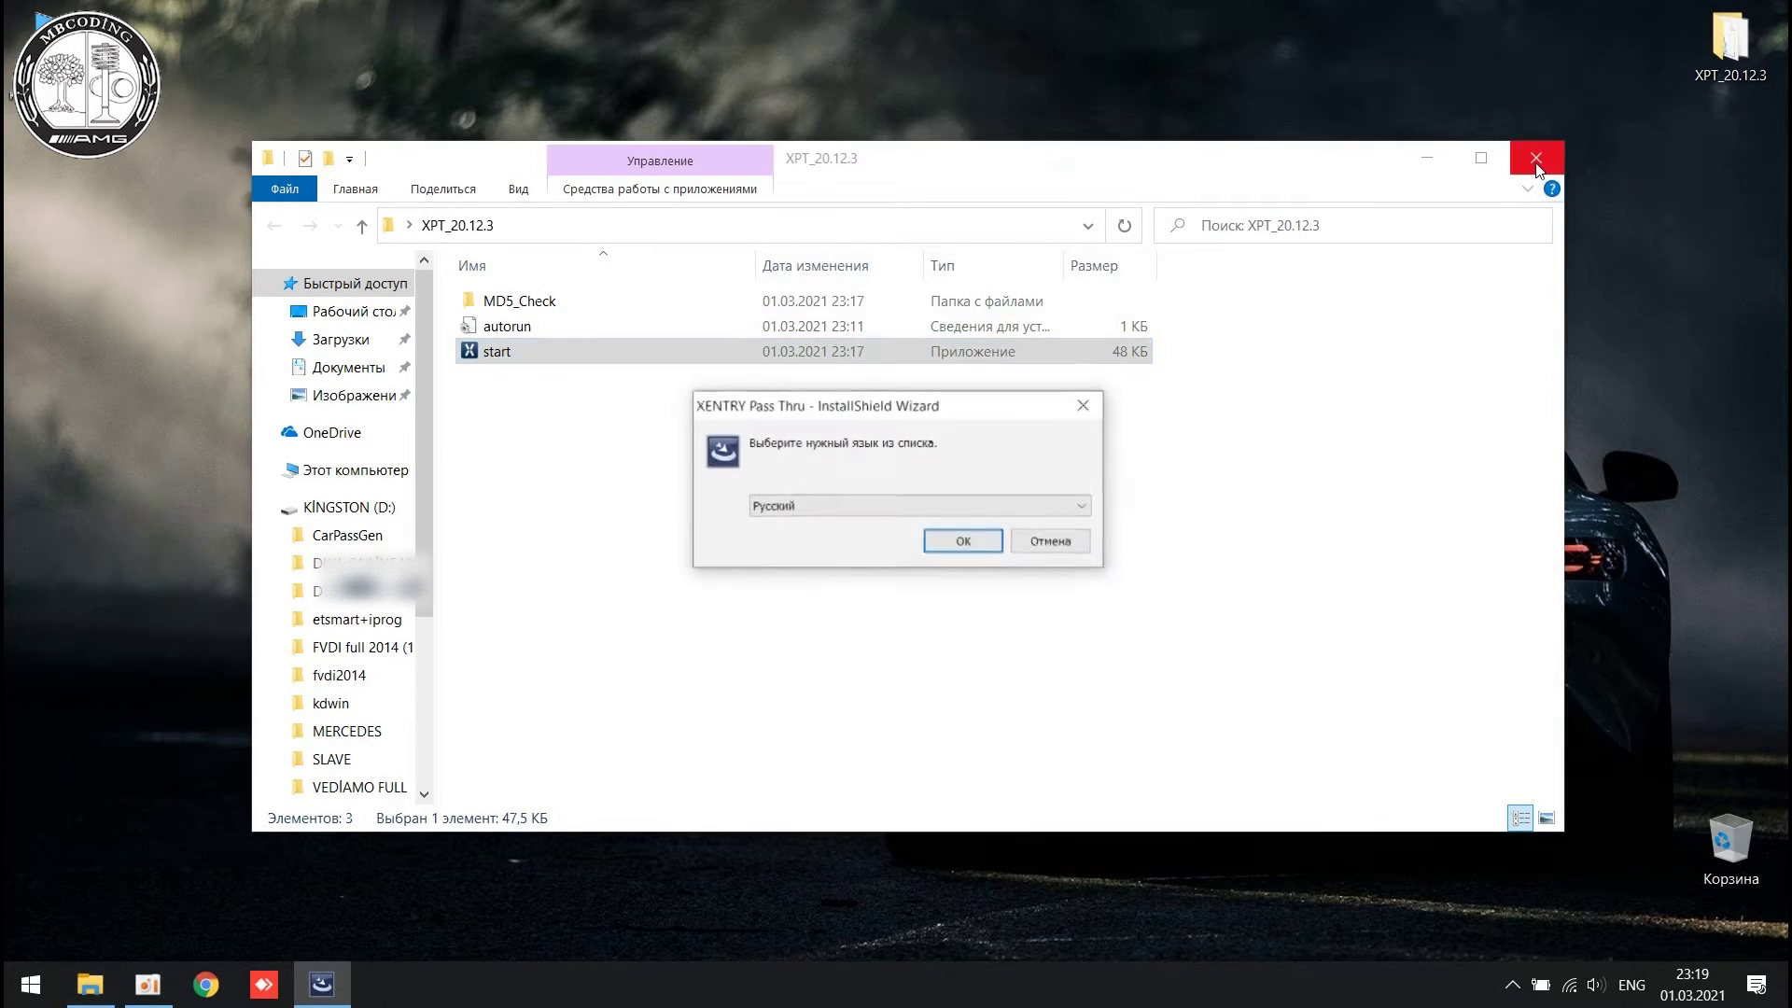
left_click(1536, 161)
left_click(964, 542)
left_click(1013, 668)
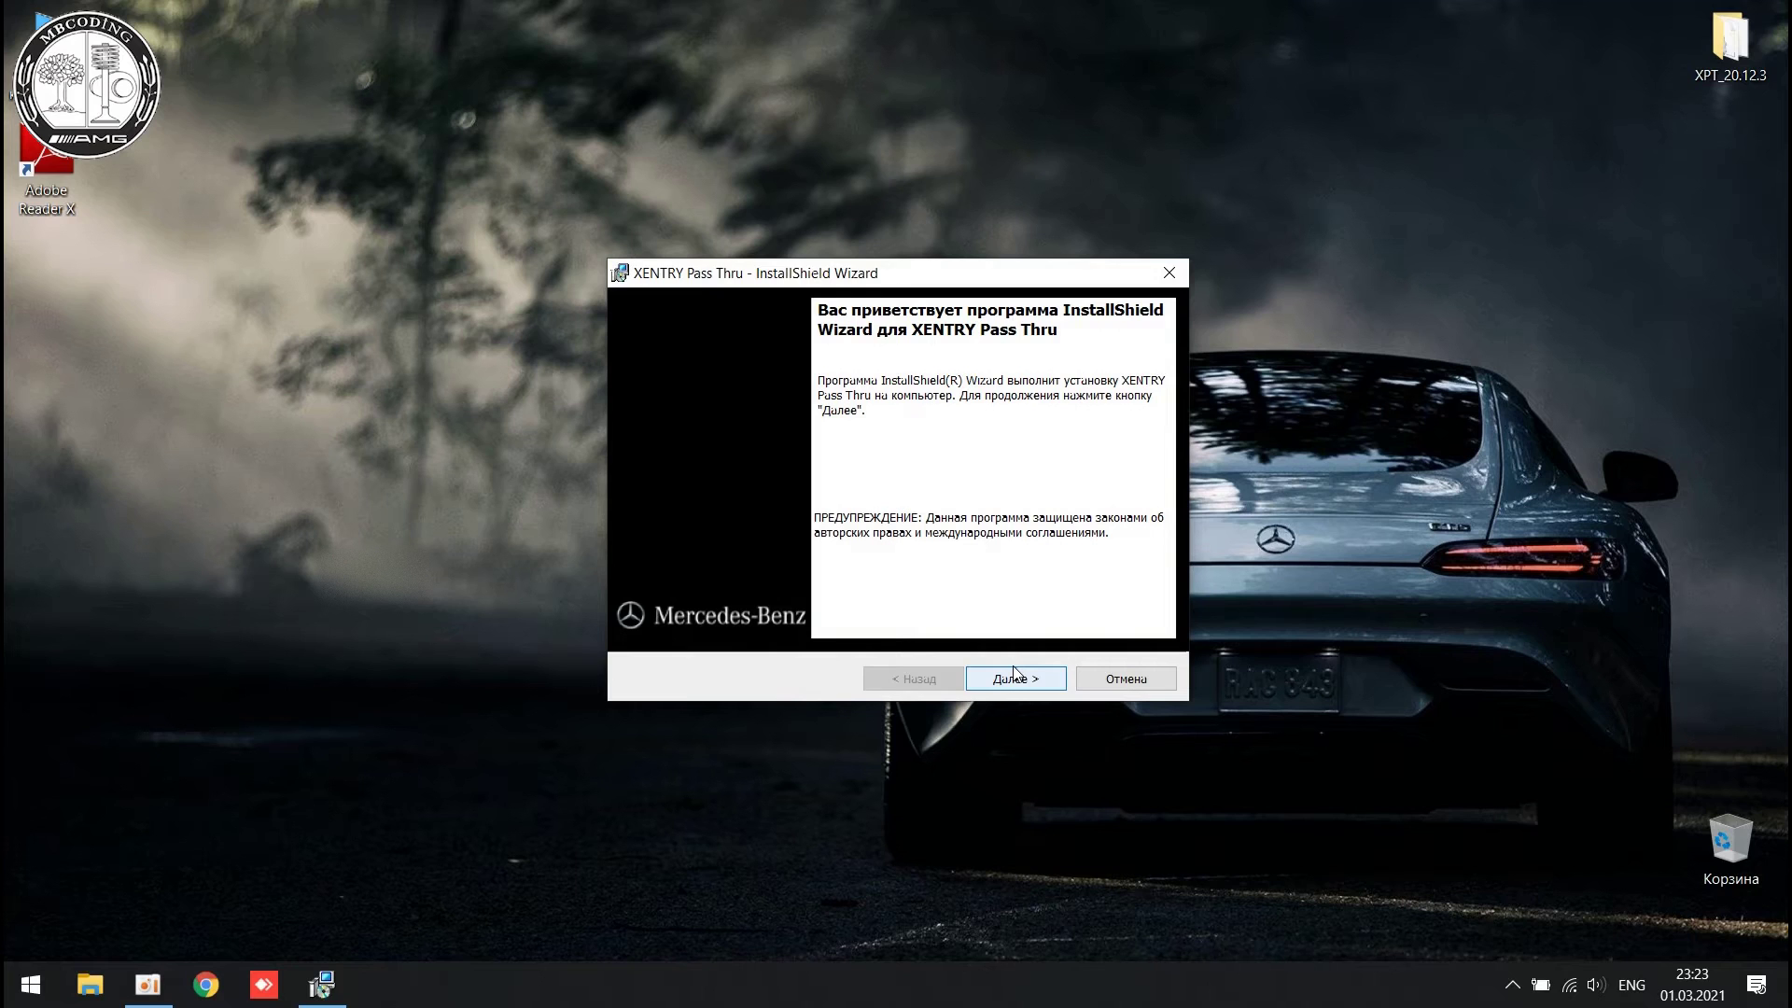
Step: Choose the USA/Canada client option (Pass Thru: North America) in the setup wizard and accept the licence terms
left_click(1014, 676)
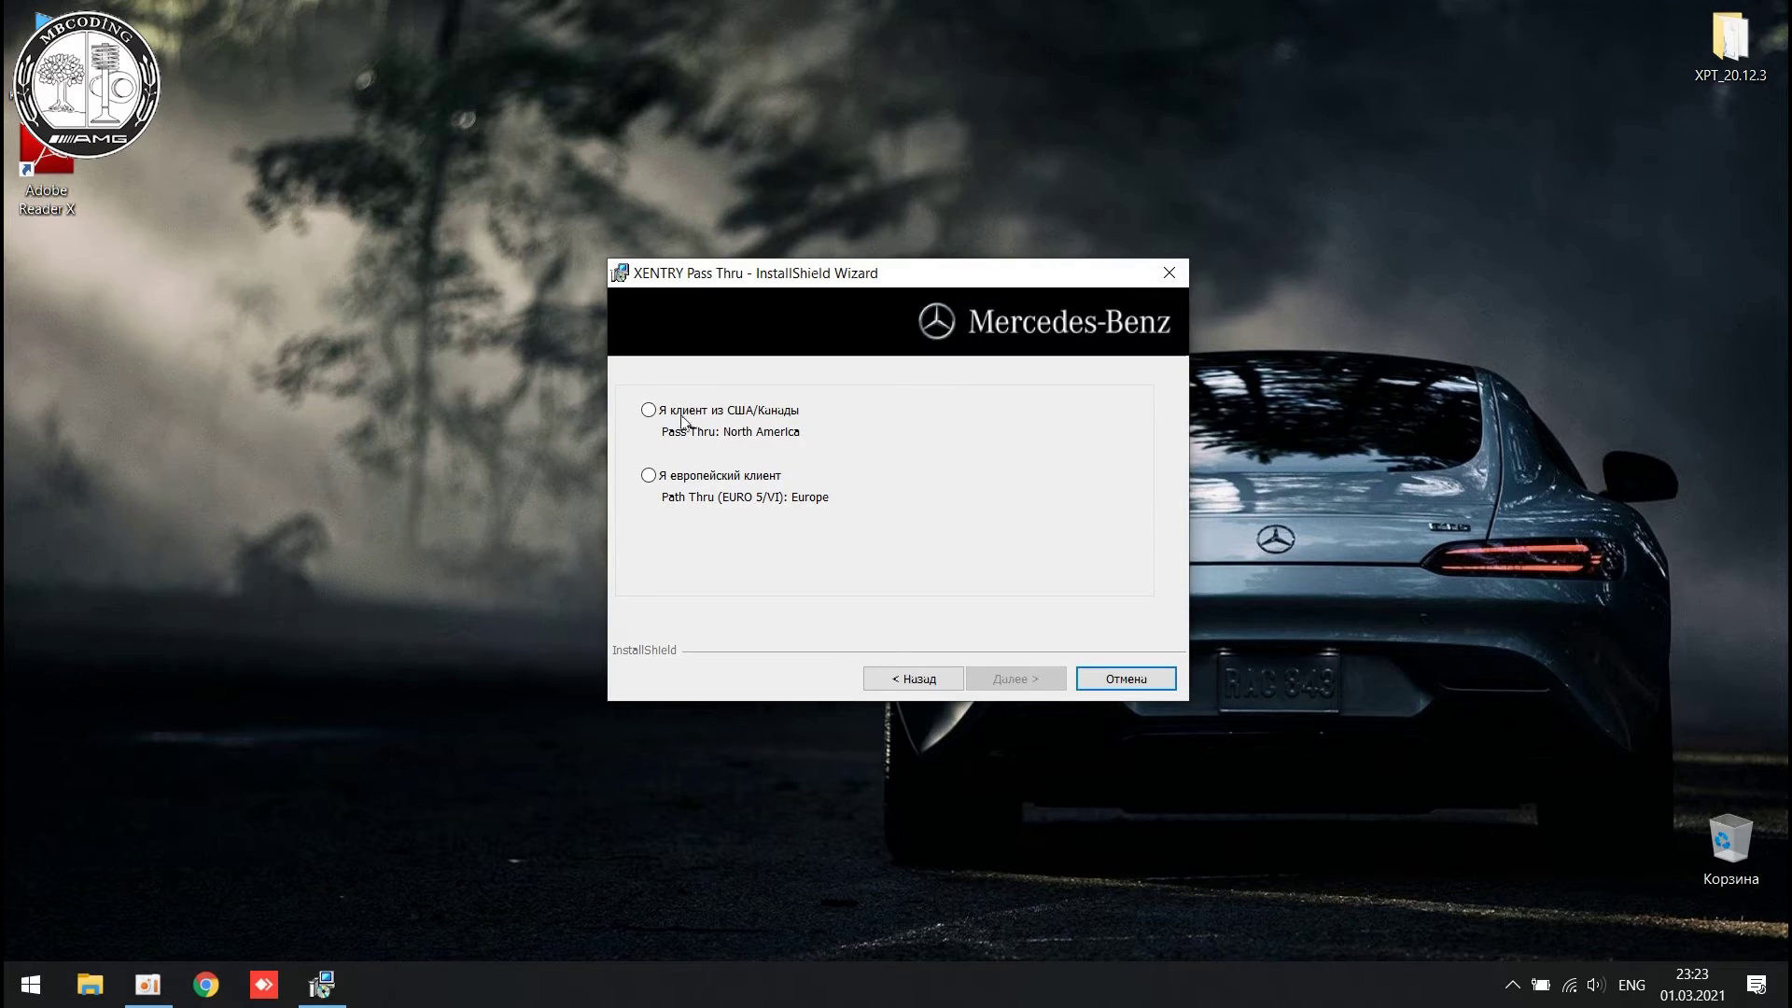
left_click(669, 409)
left_click(1029, 674)
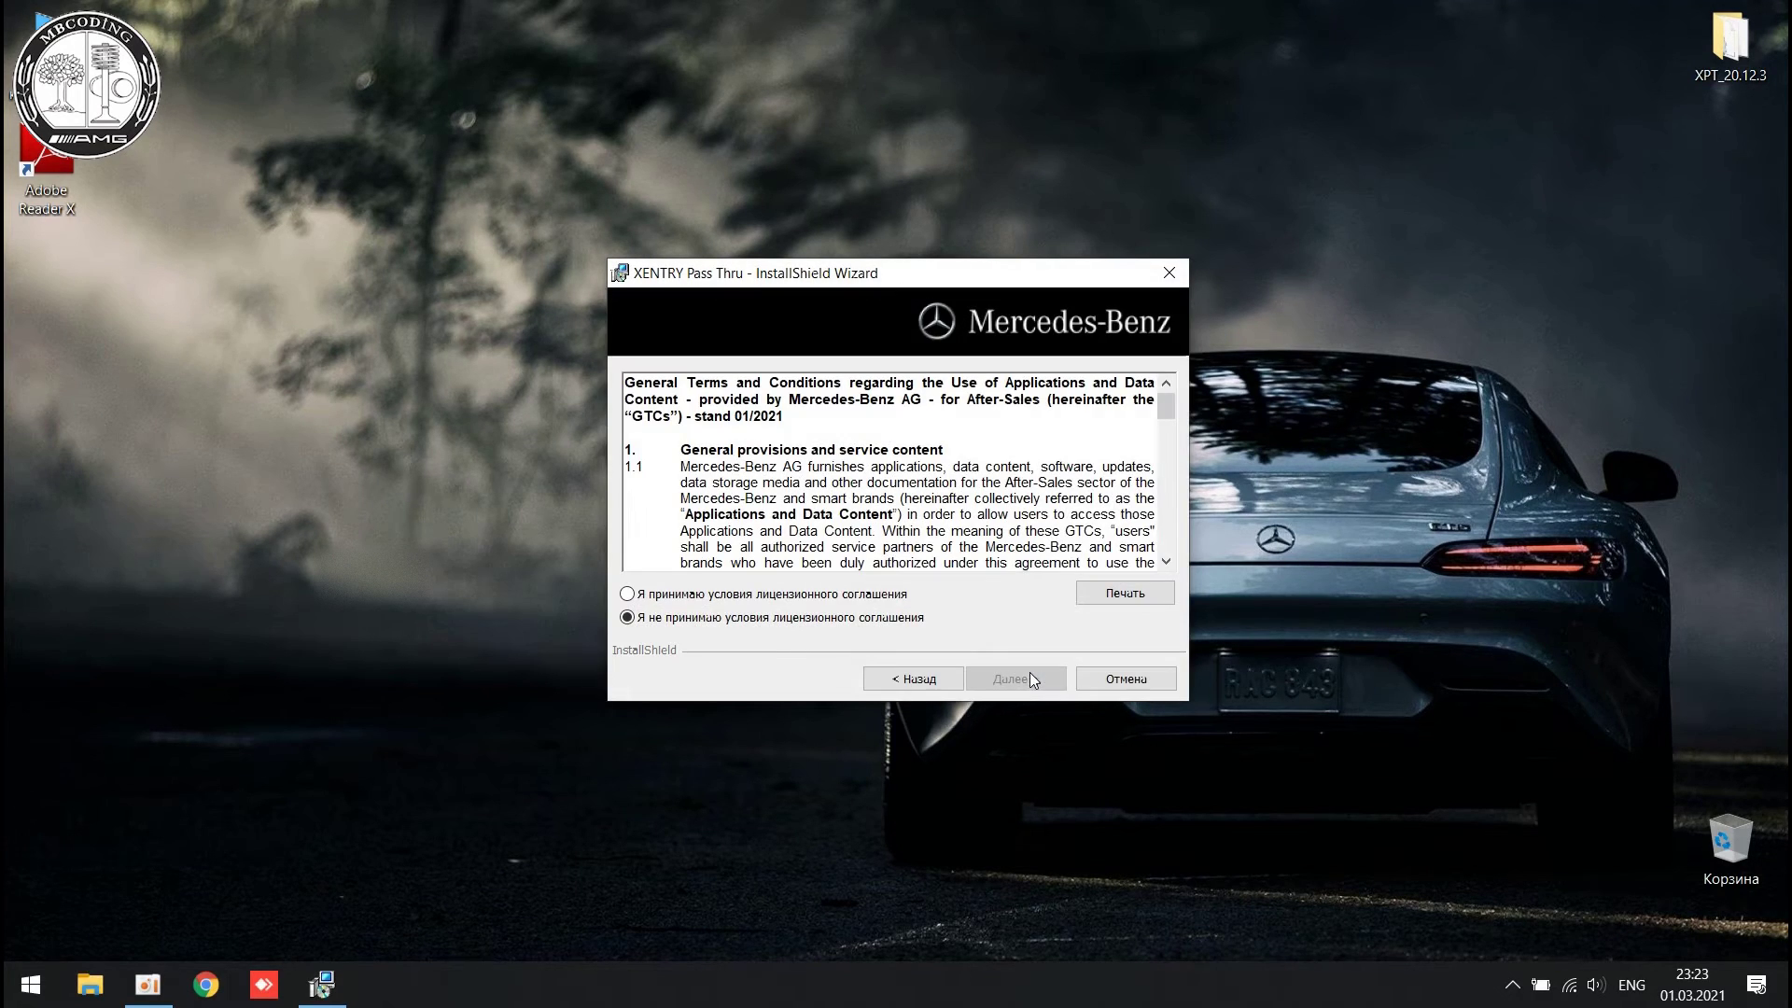
left_click(817, 595)
left_click(1001, 684)
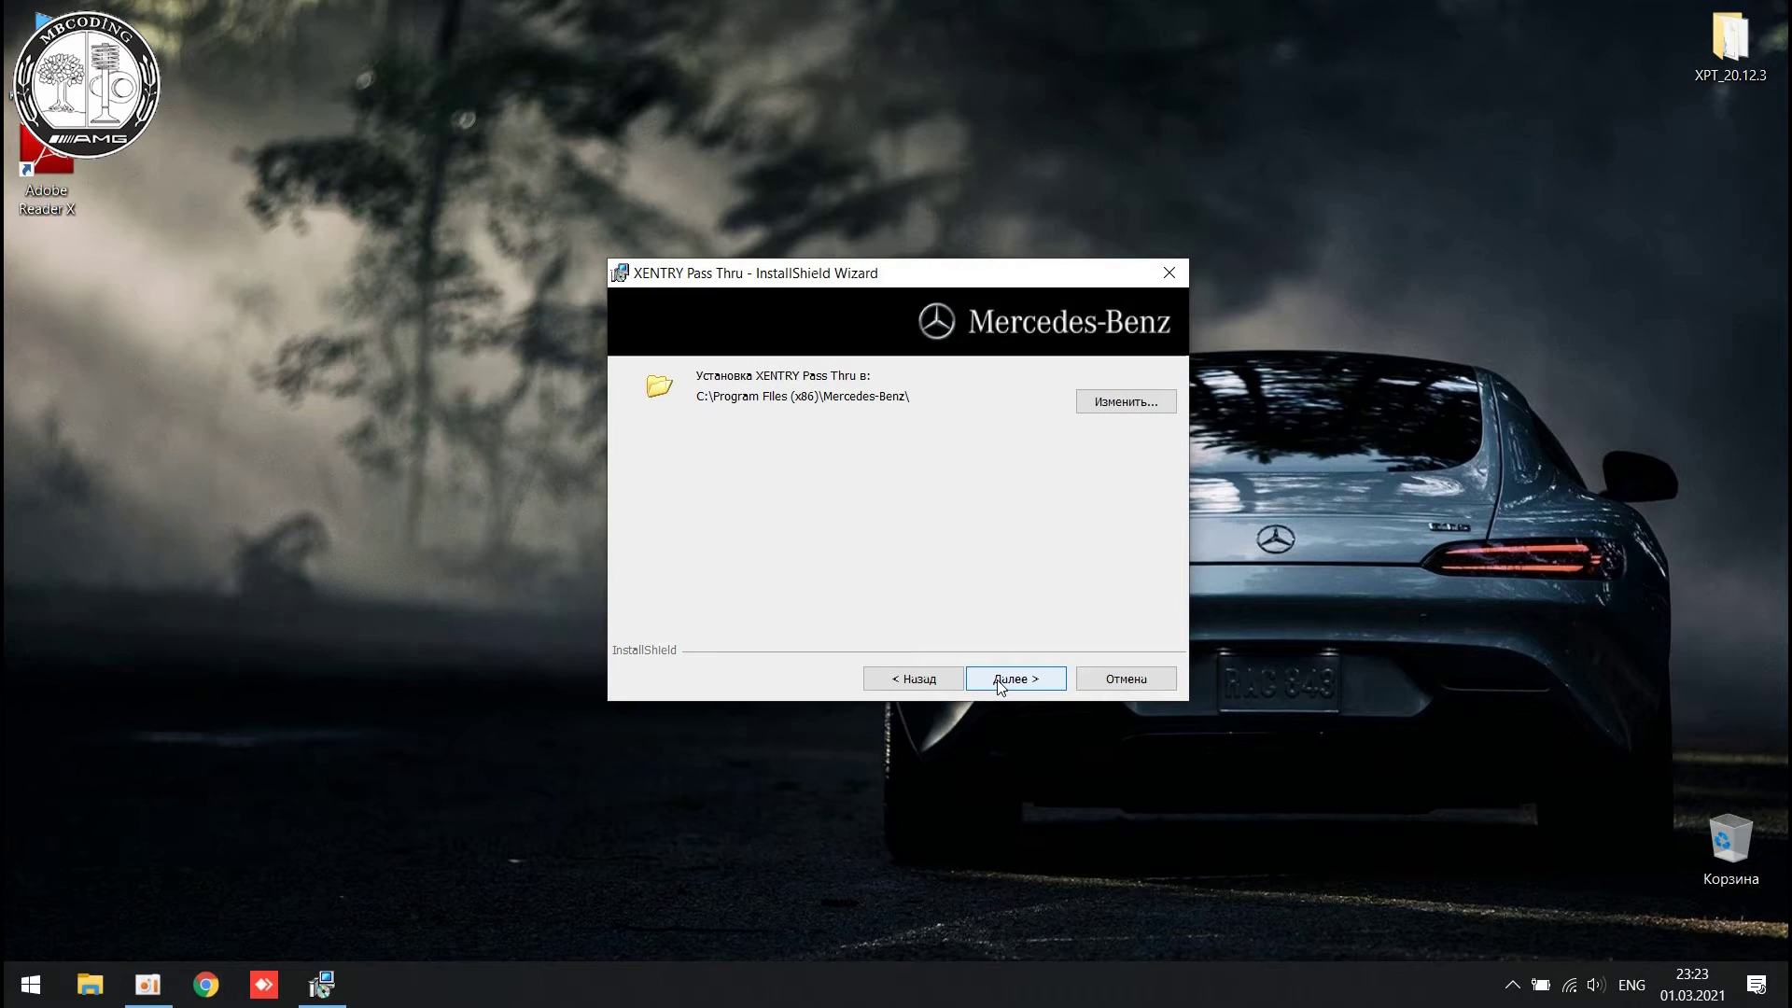
Step: Install XENTRY Pass Thru with the default folder and components, and complete the setup wizard
left_click(1033, 674)
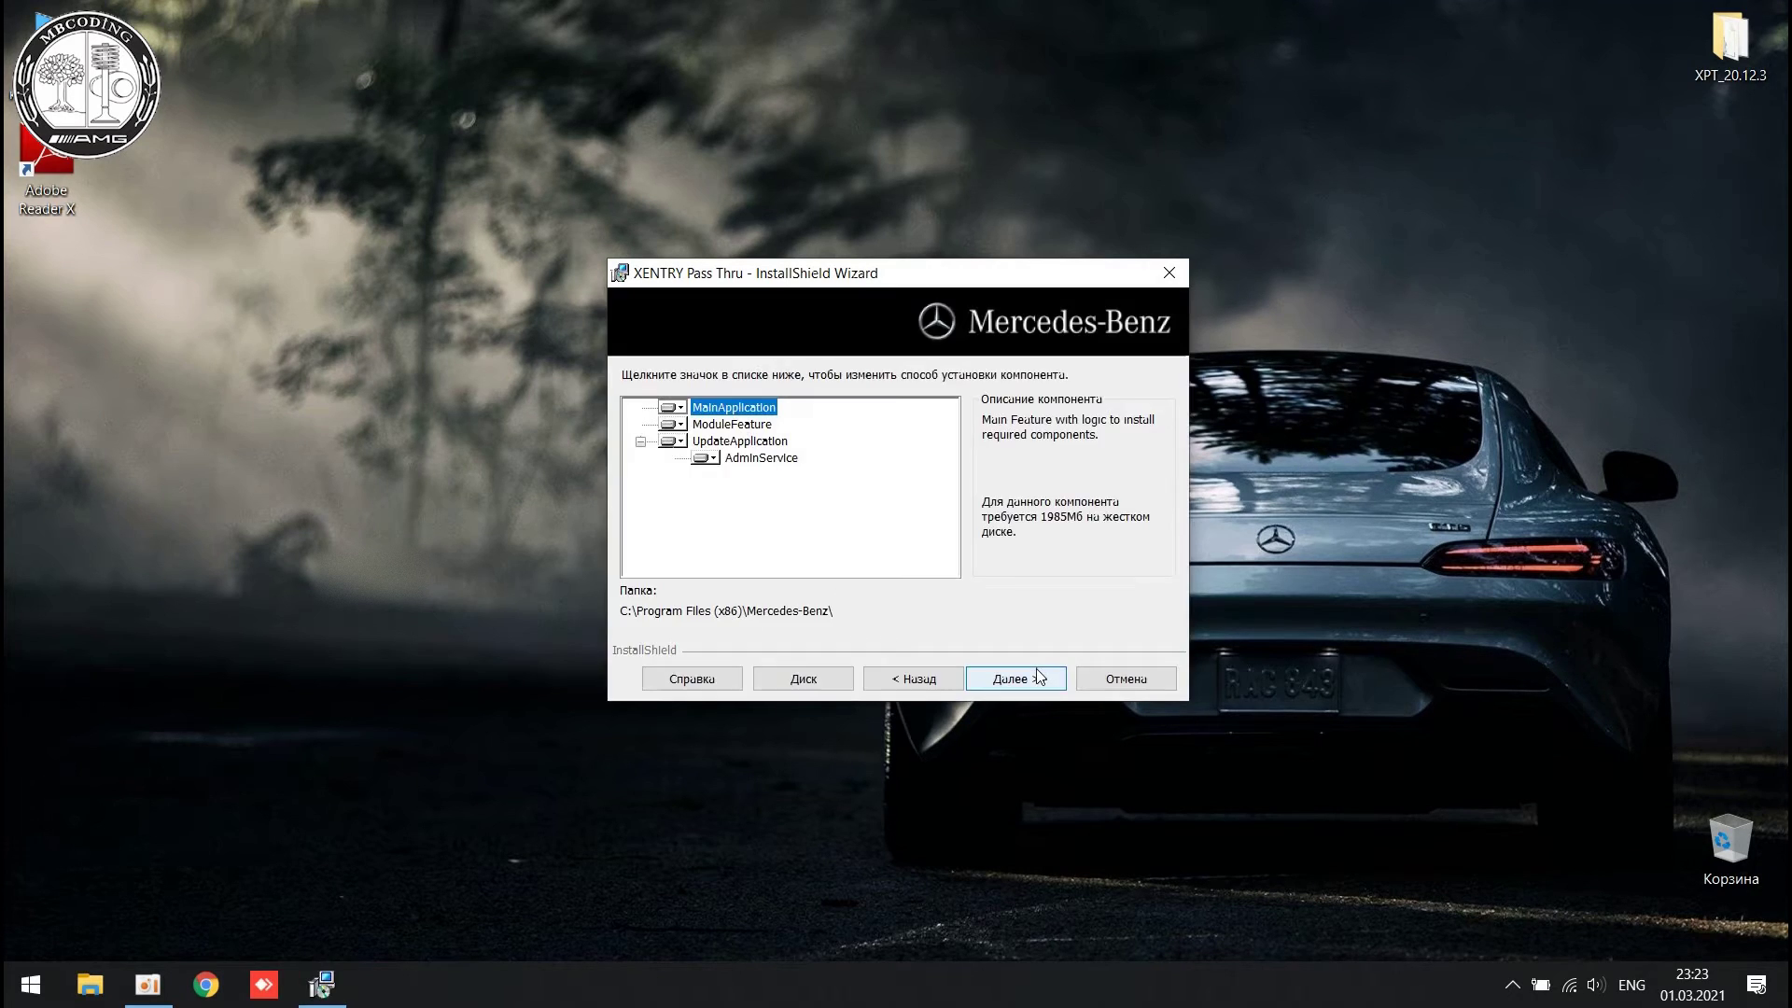
left_click(1036, 680)
left_click(1025, 681)
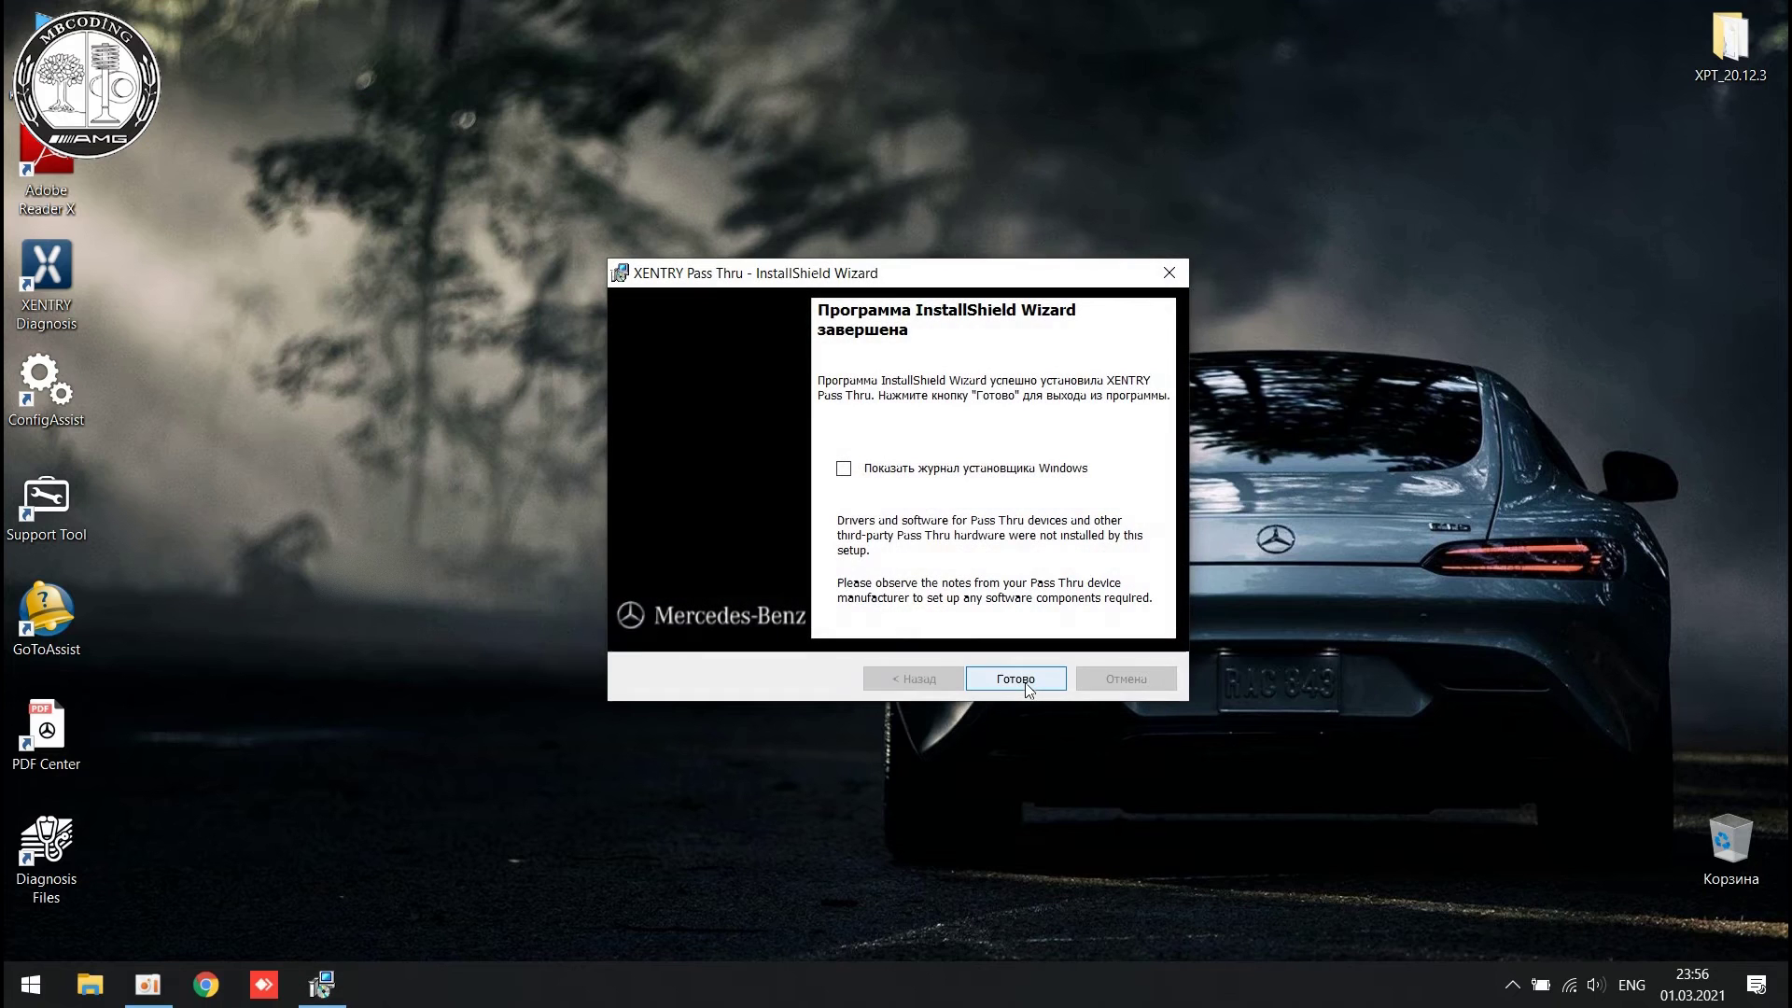
left_click(1026, 686)
left_click(996, 558)
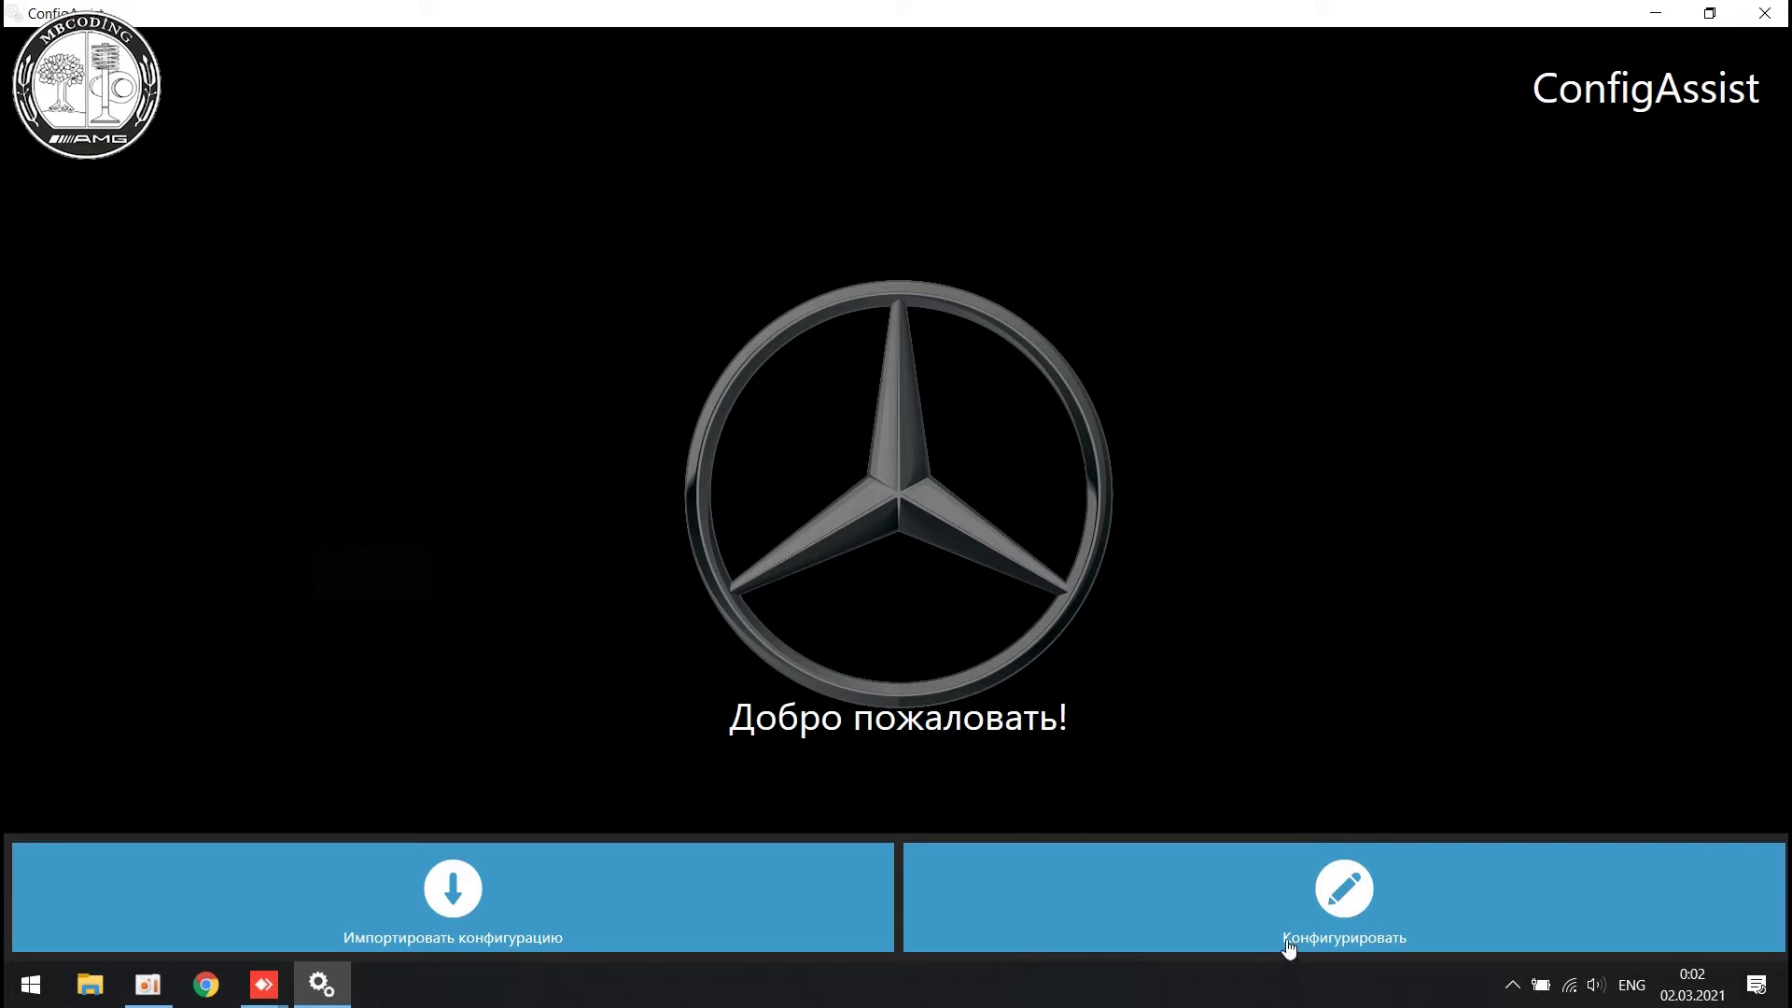
Step: Start the configuration in ConfigAssist and proceed through the information pages to the StartKey installation
left_click(1289, 945)
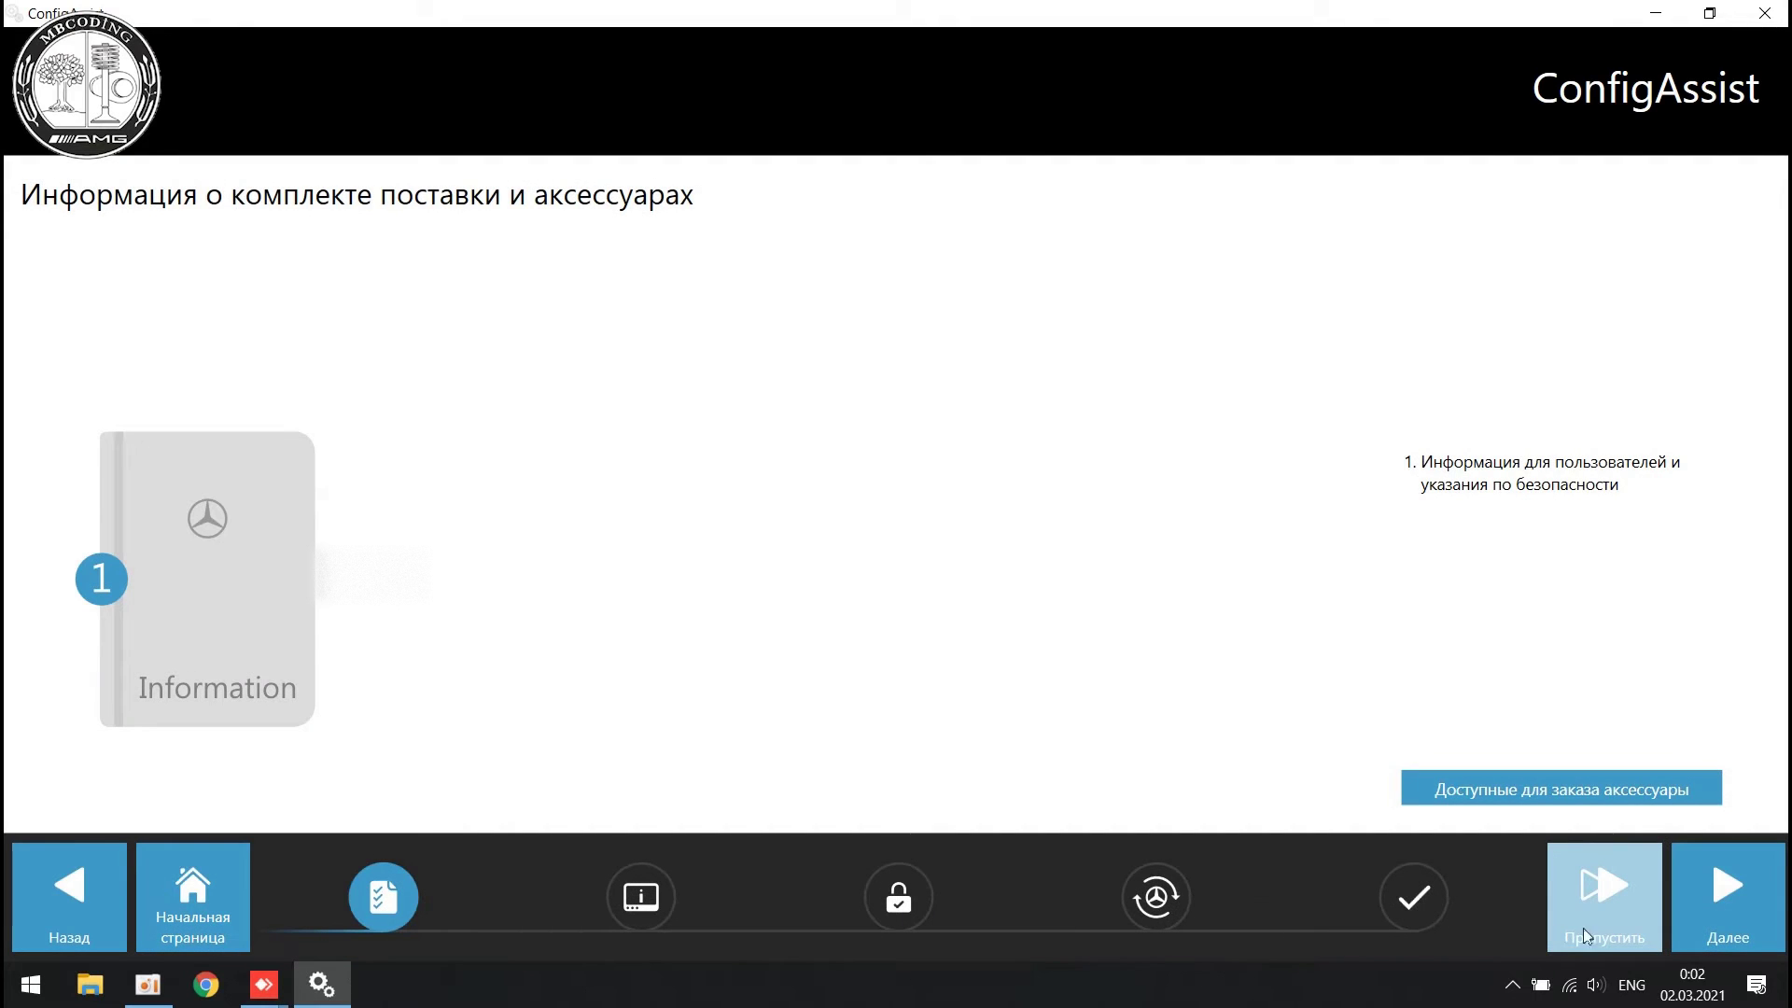
left_click(1745, 892)
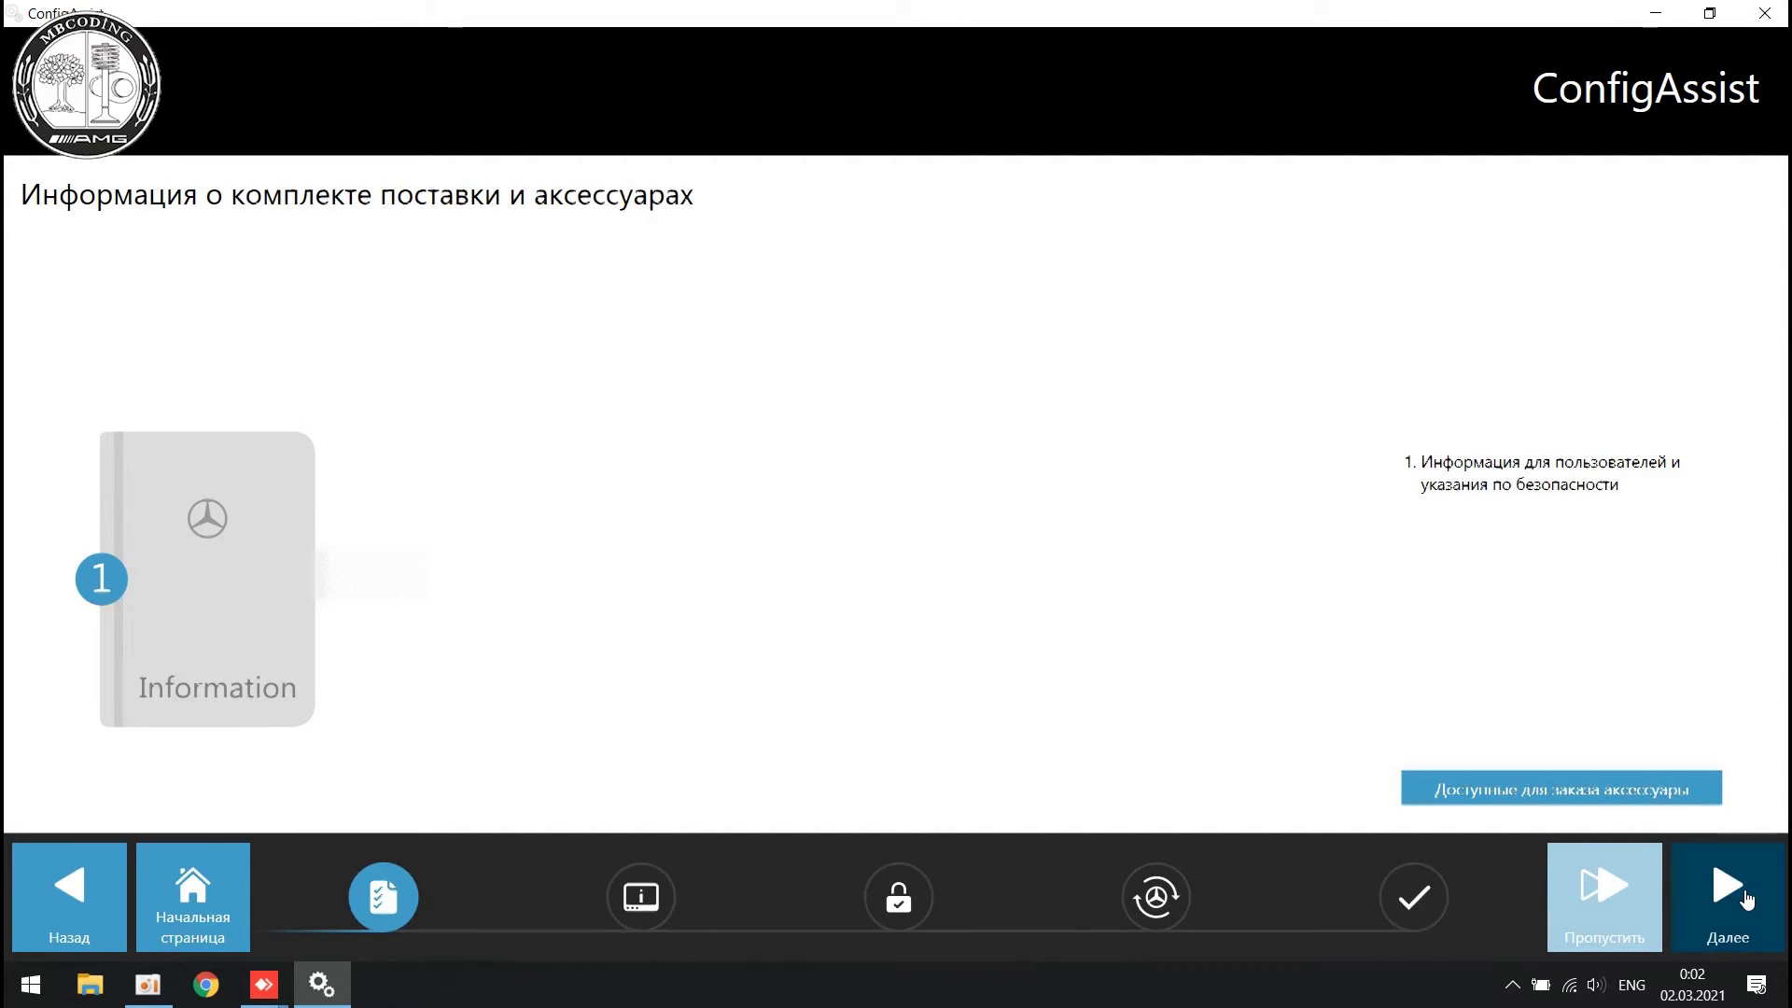
left_click(1740, 891)
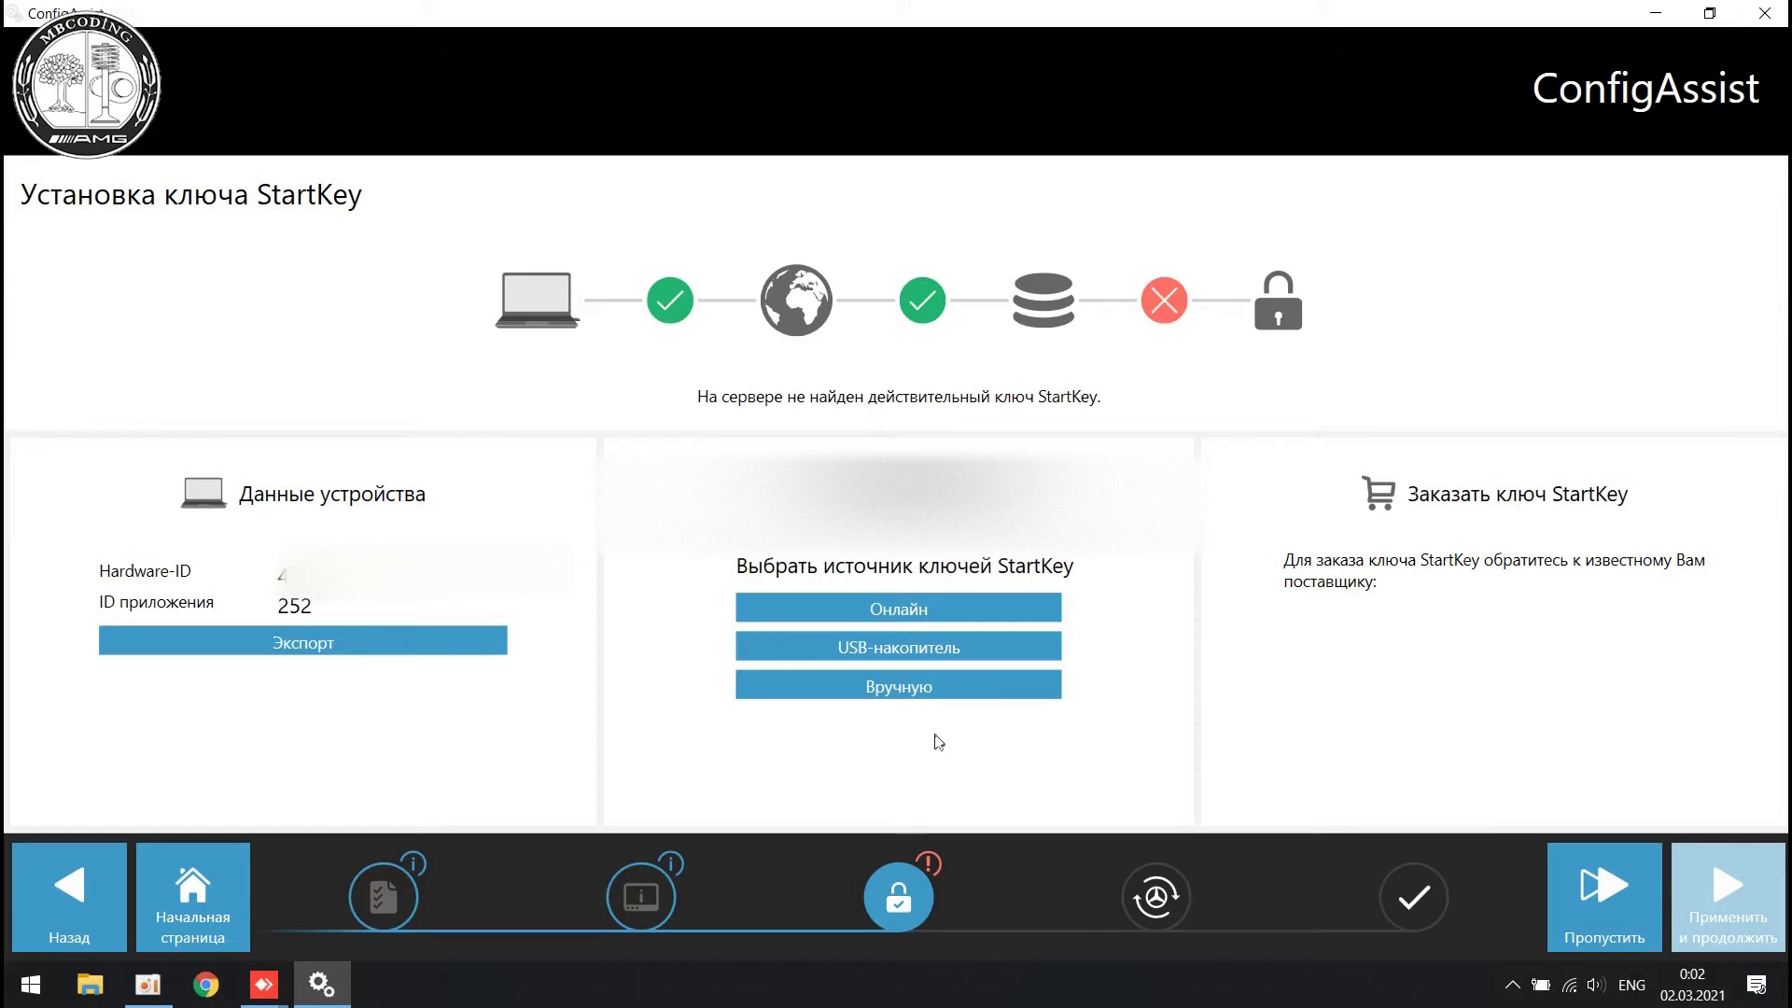
Step: Enter the StartKey licence key manually, save it, and apply it to continue to the update service setup
left_click(990, 683)
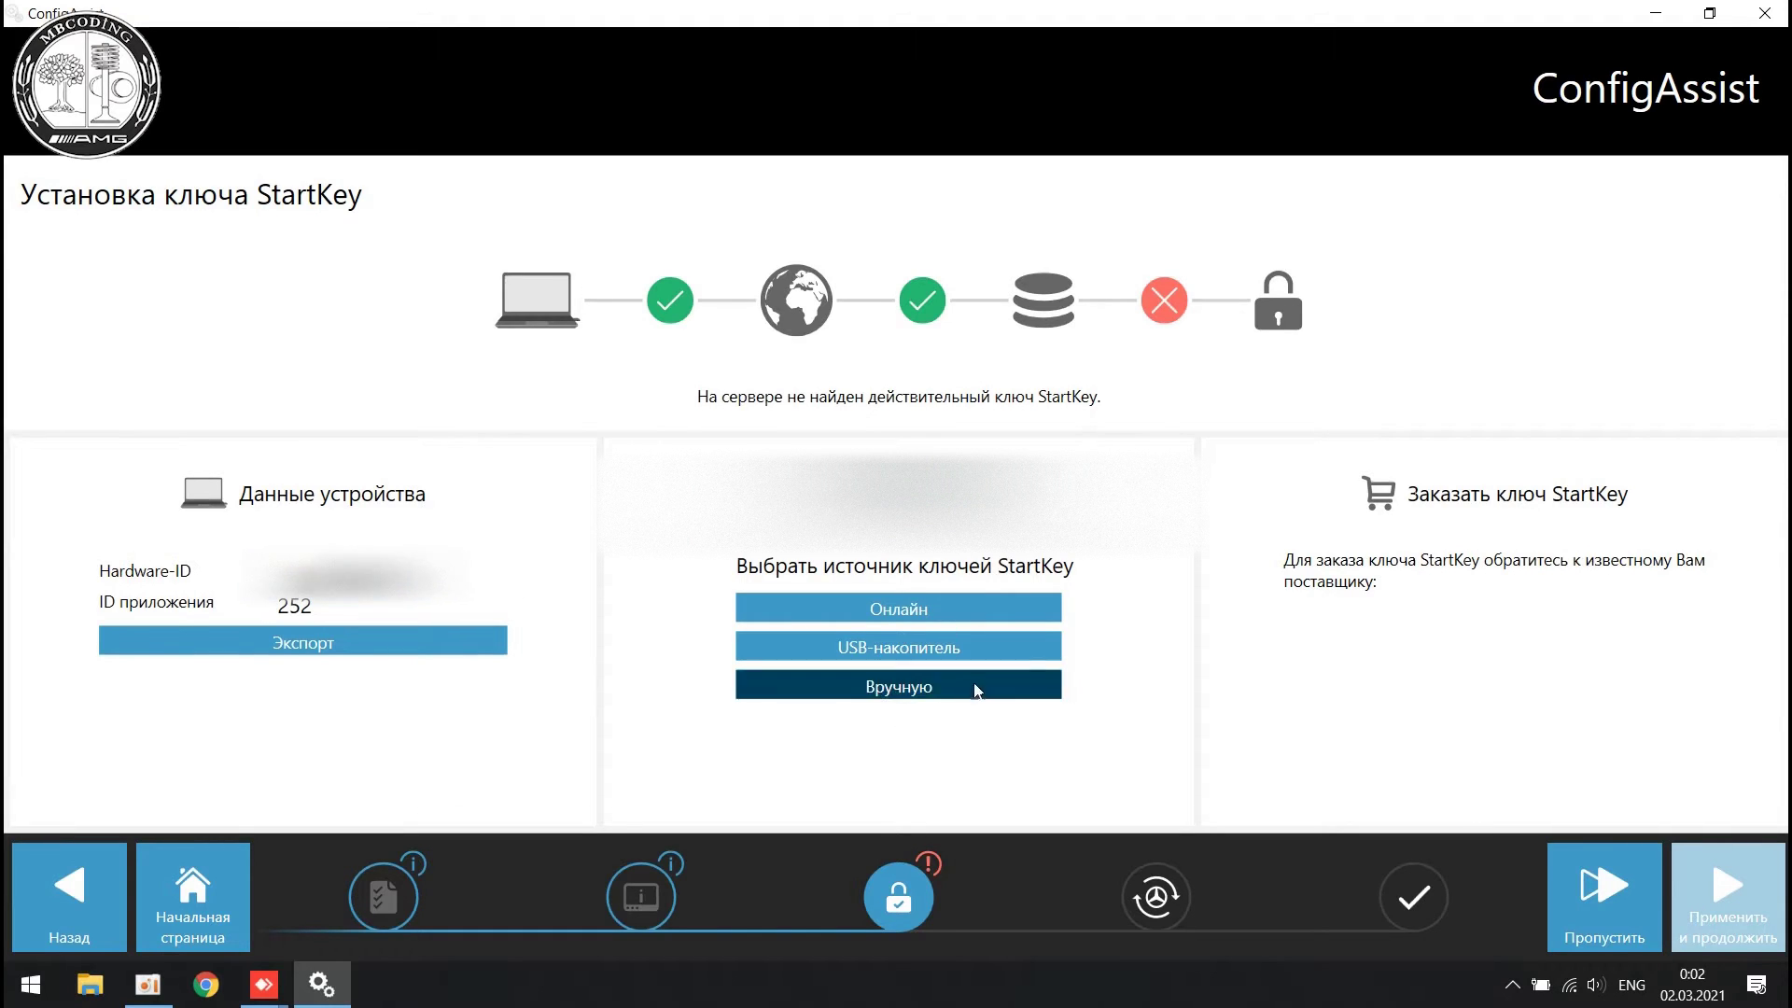
key("ctrl+v")
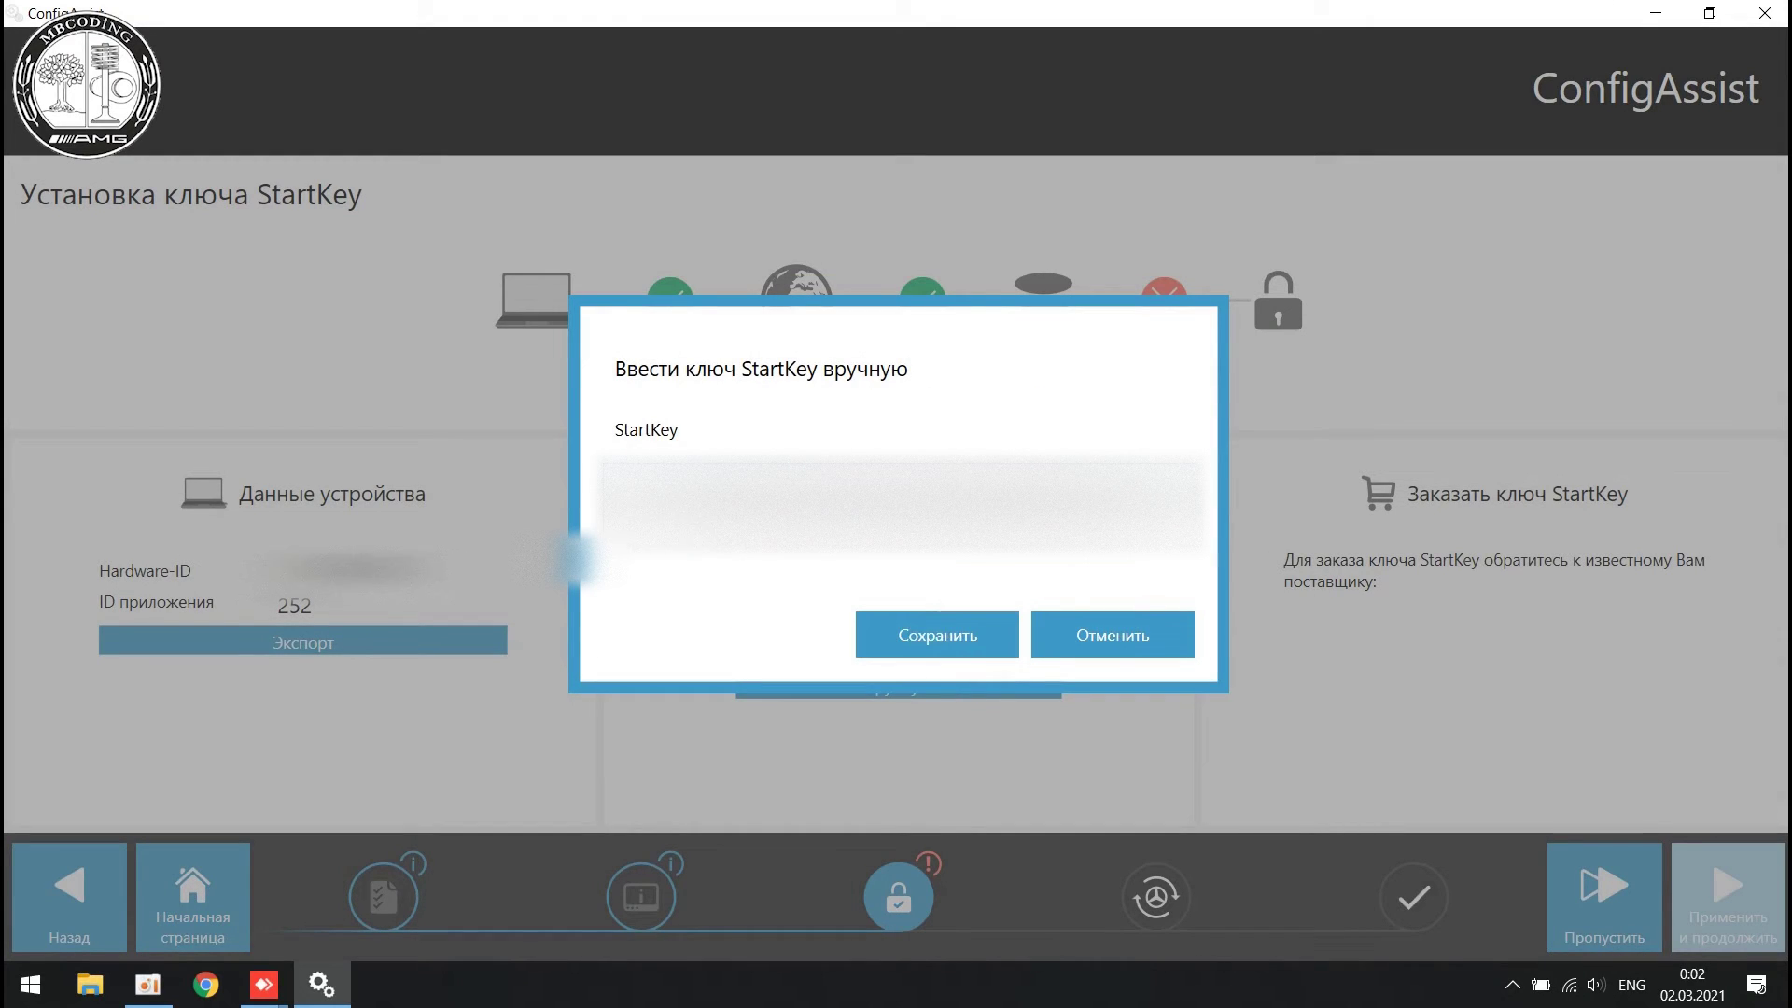
left_click(951, 644)
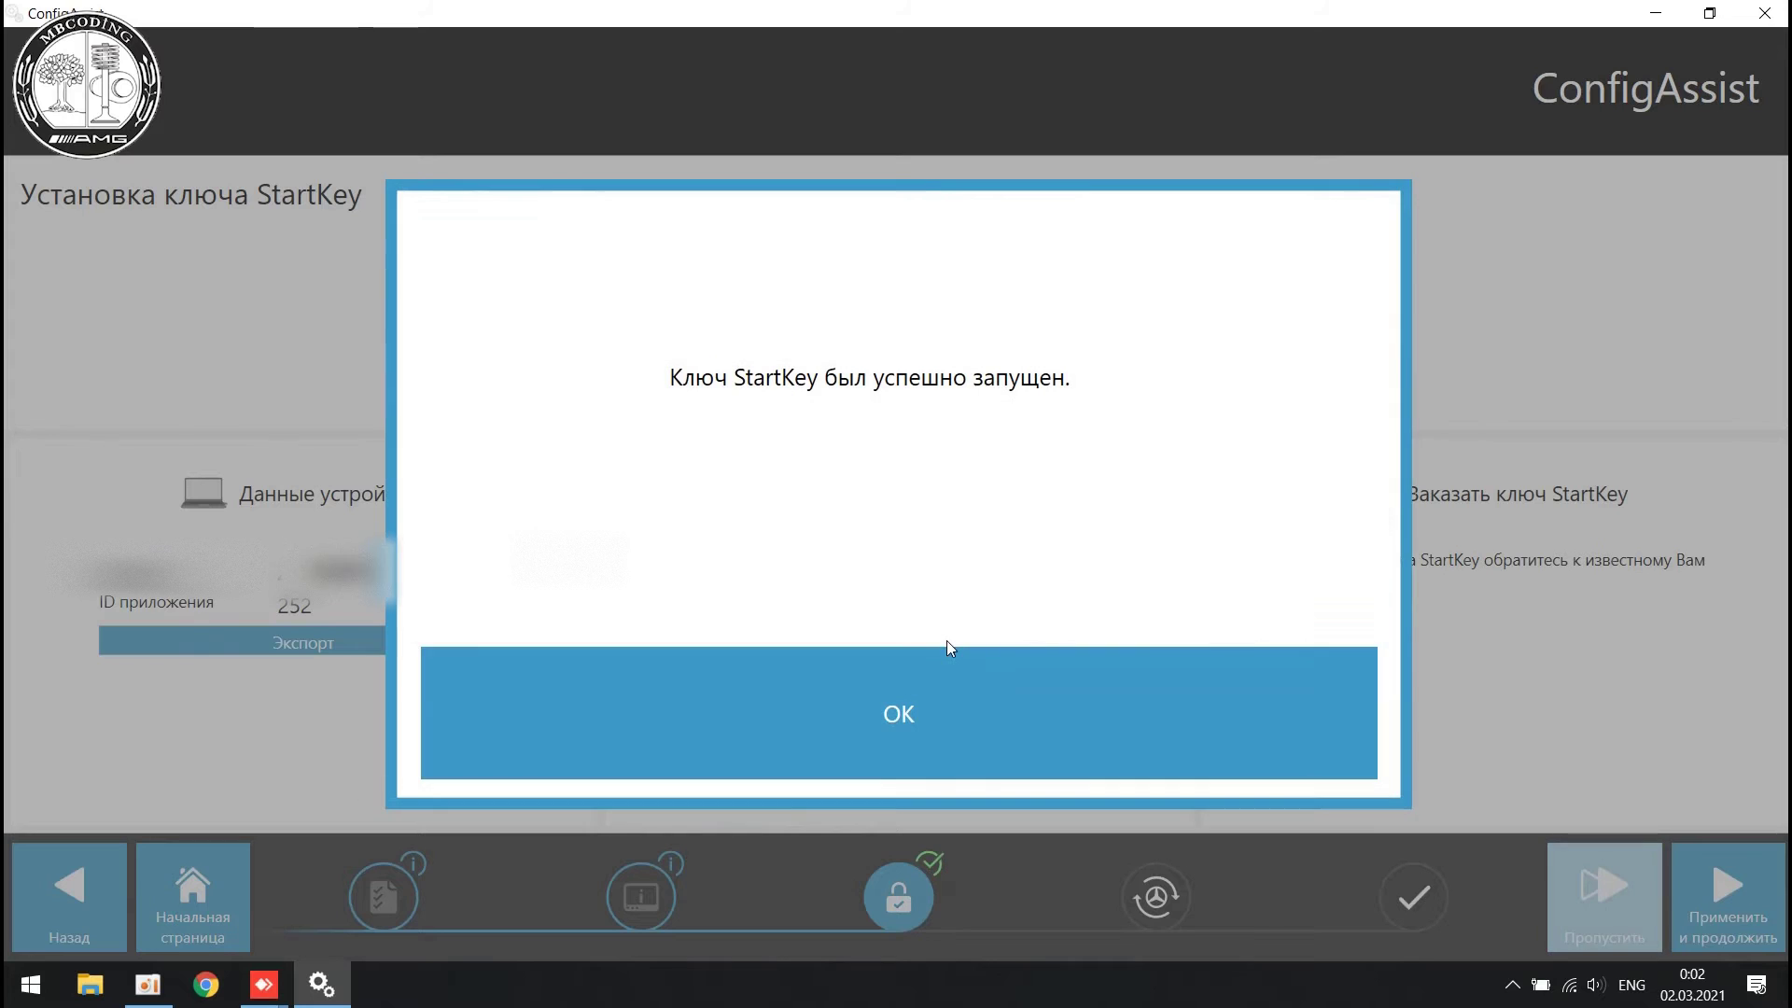
left_click(961, 701)
left_click(1752, 913)
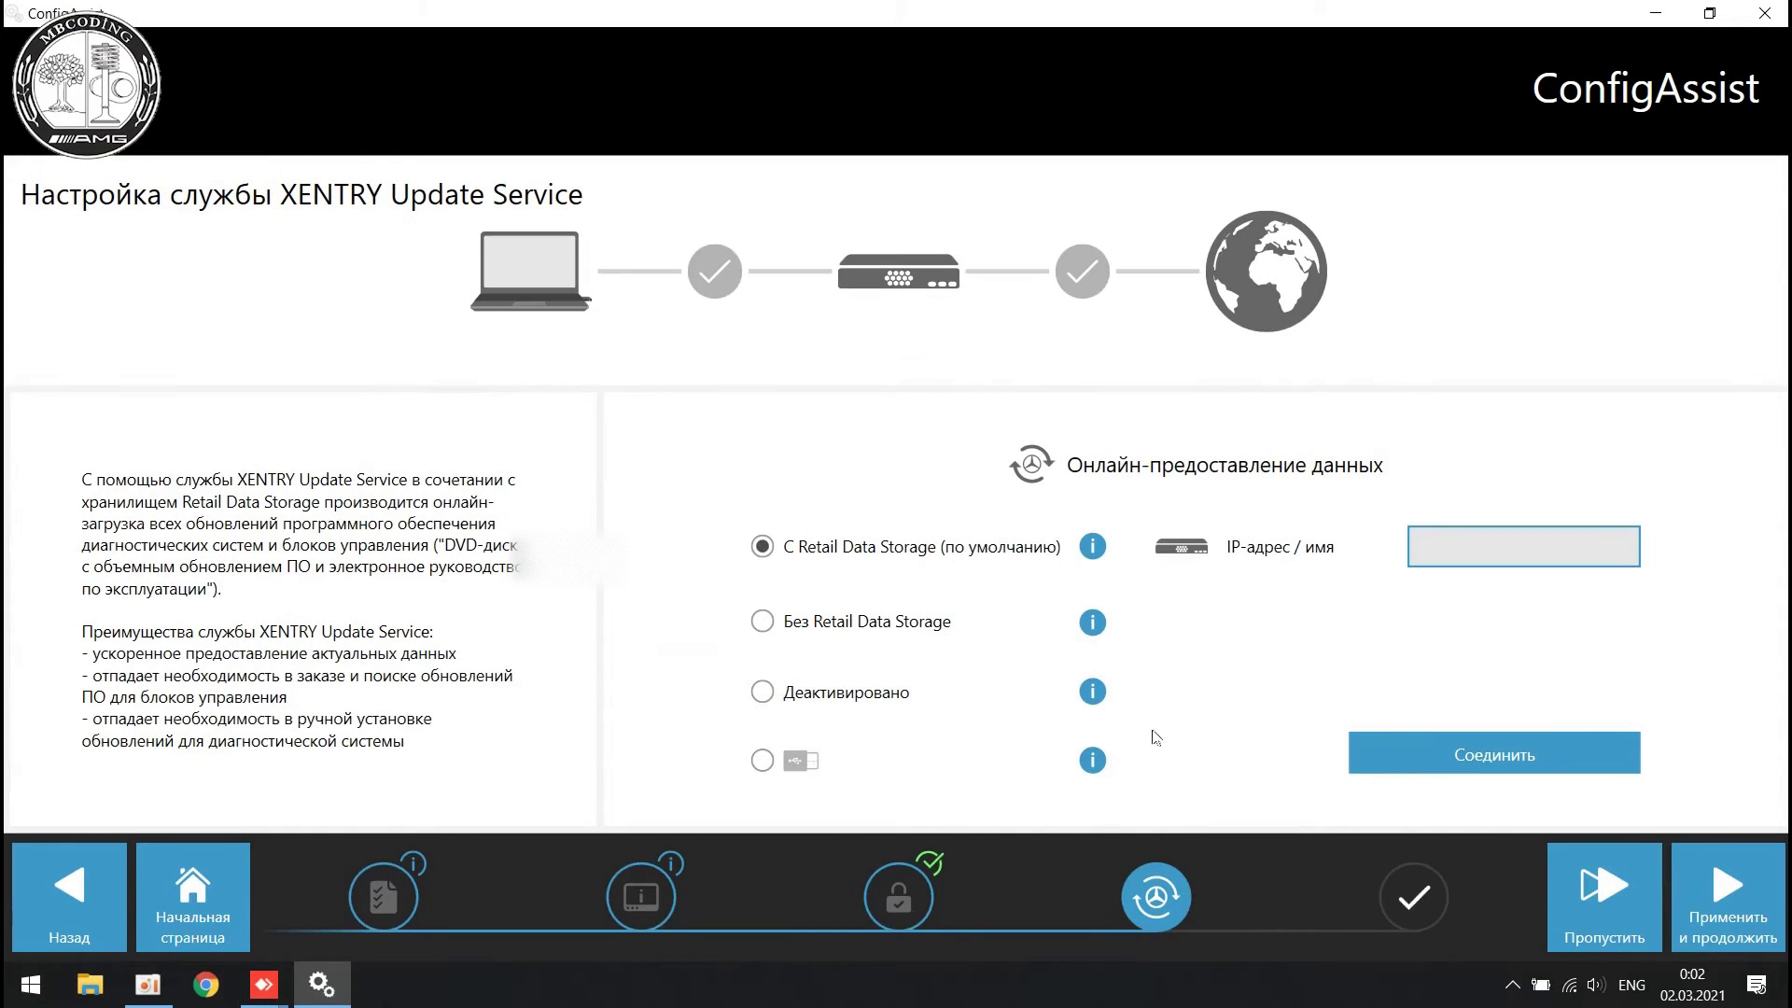
Step: Activate the XENTRY Update Service without Retail Data Storage, apply the setting, and finish the ConfigAssist configuration
left_click(815, 626)
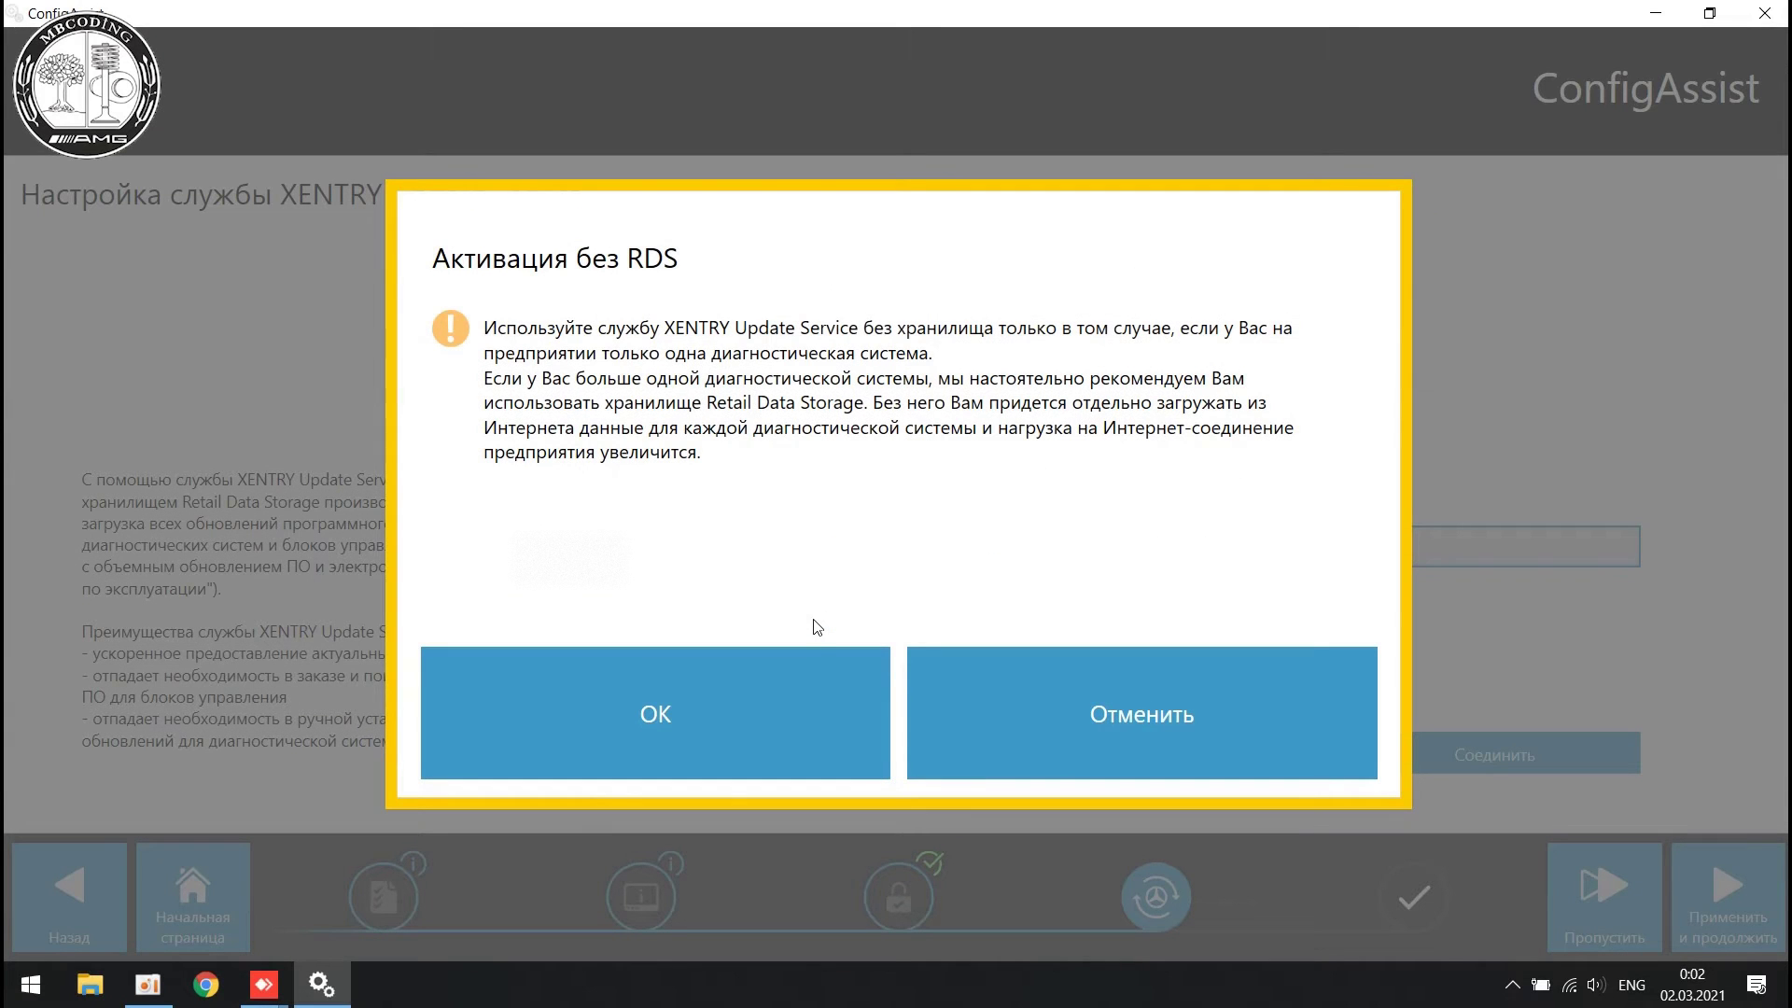
left_click(828, 693)
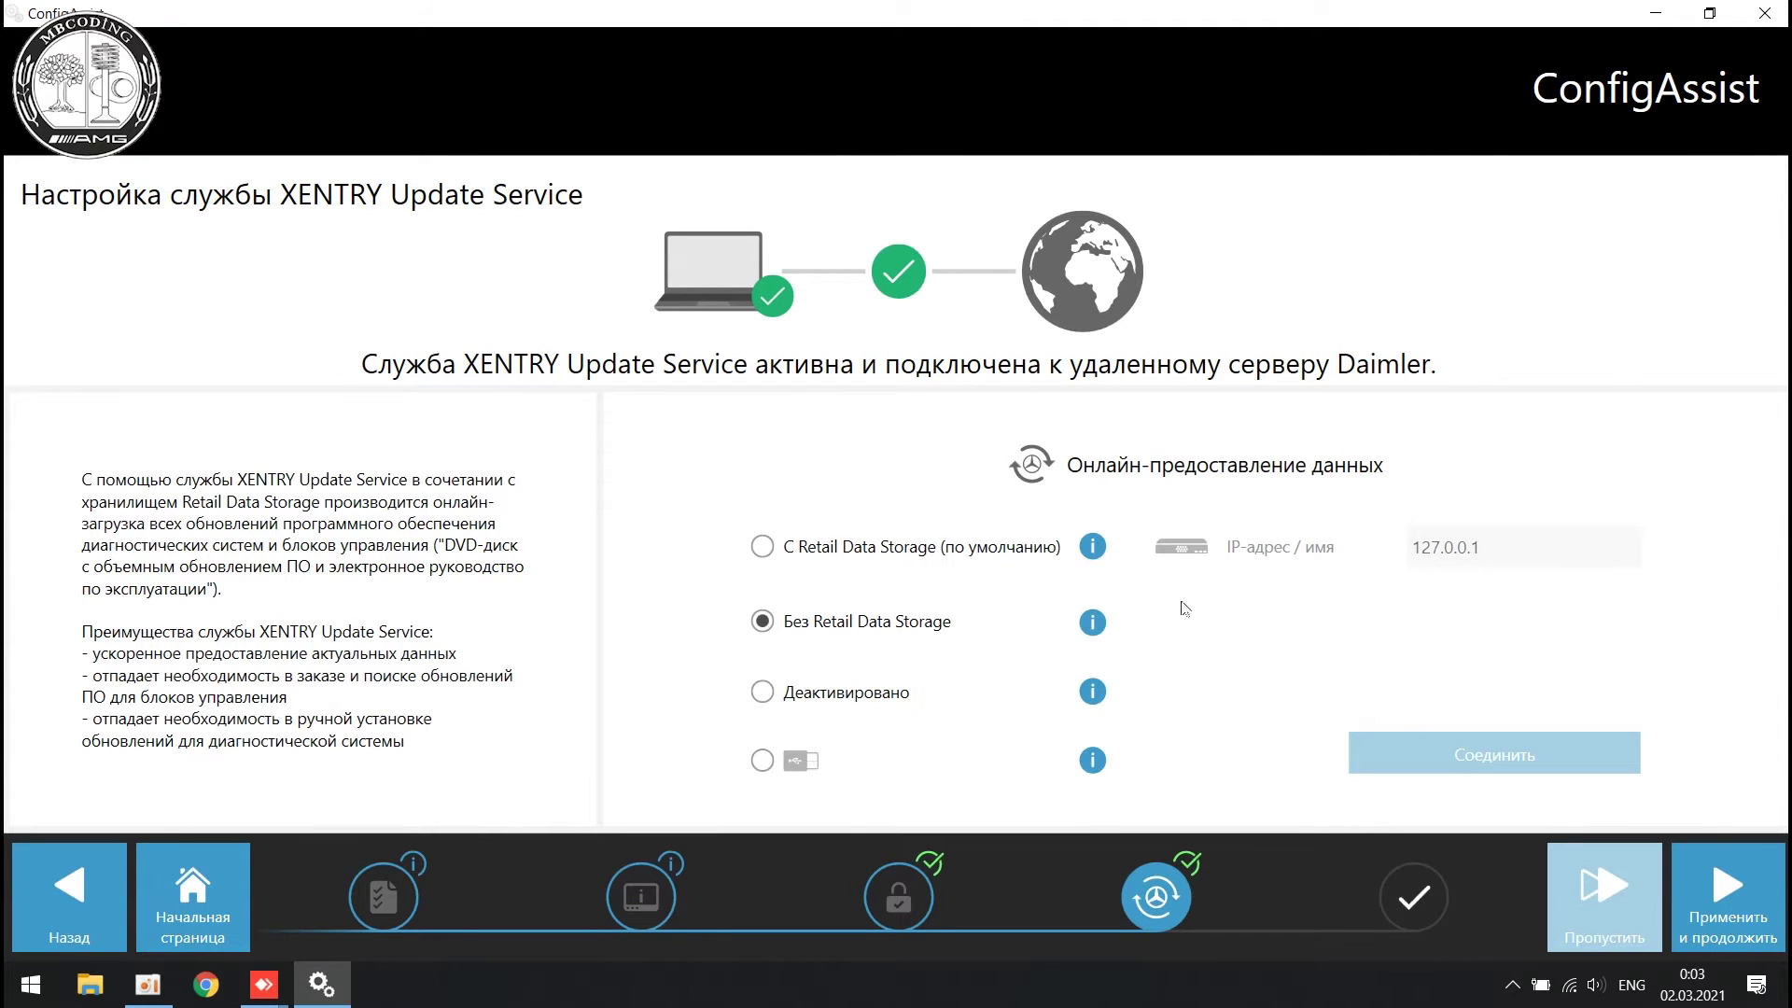
left_click(1724, 874)
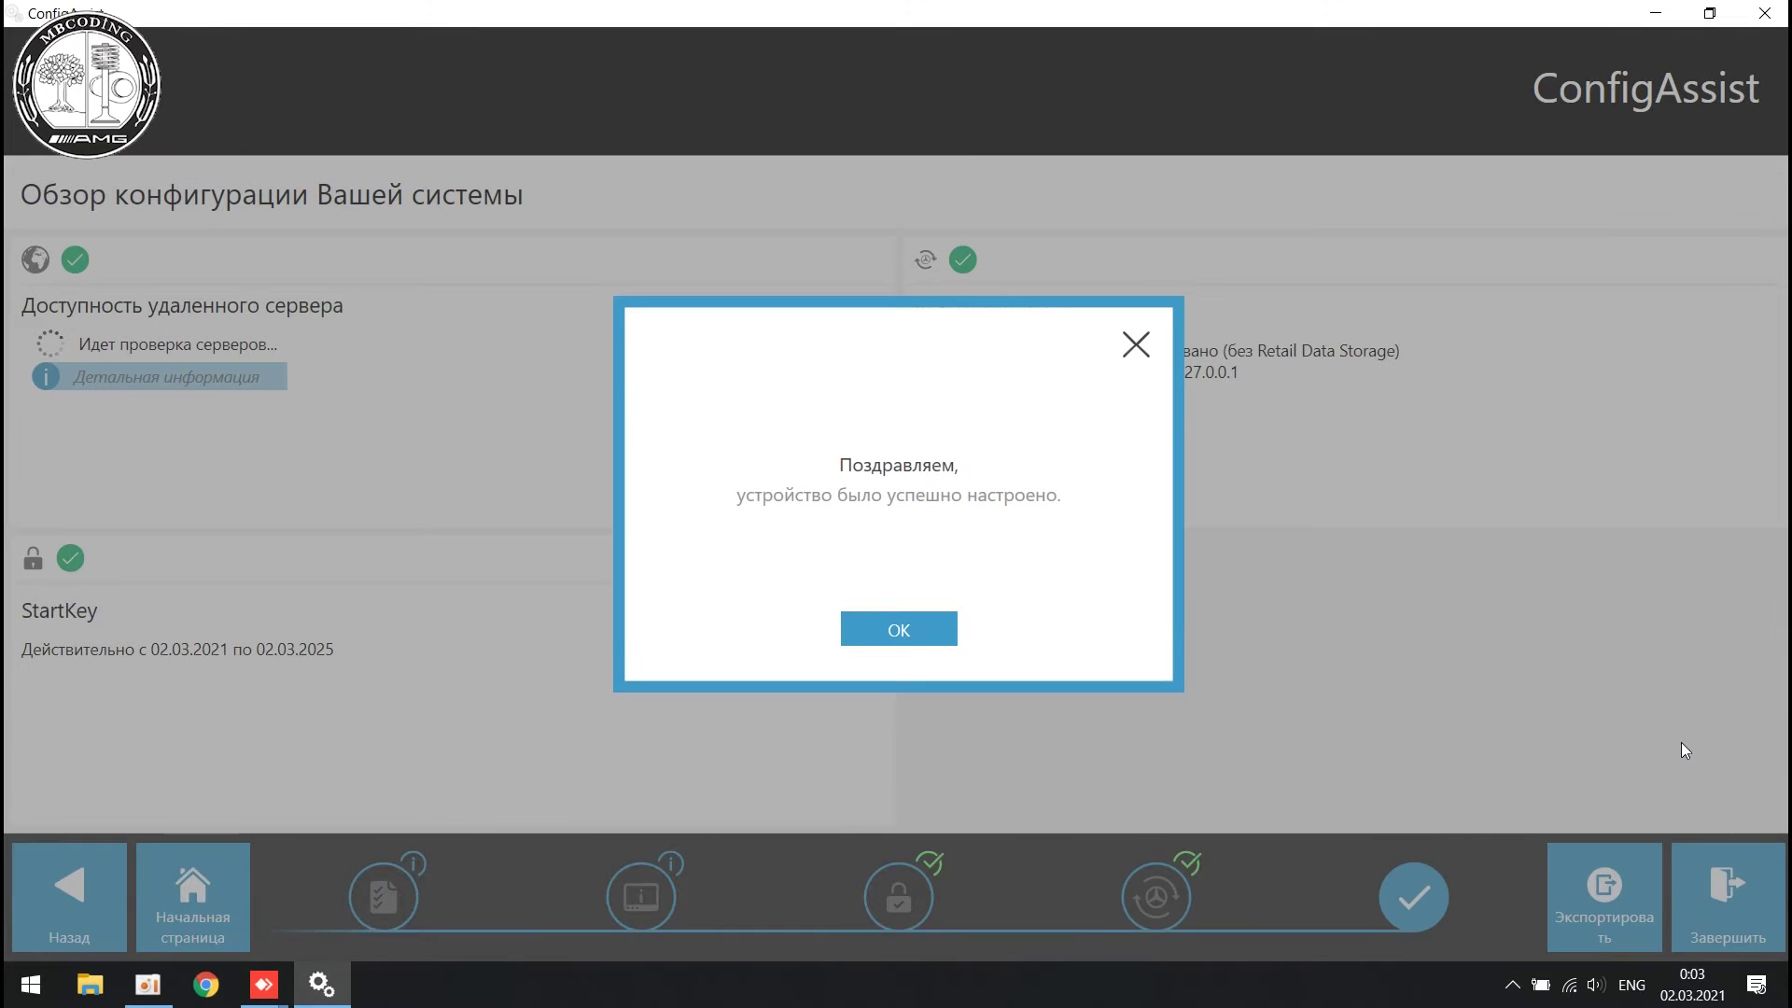
left_click(941, 629)
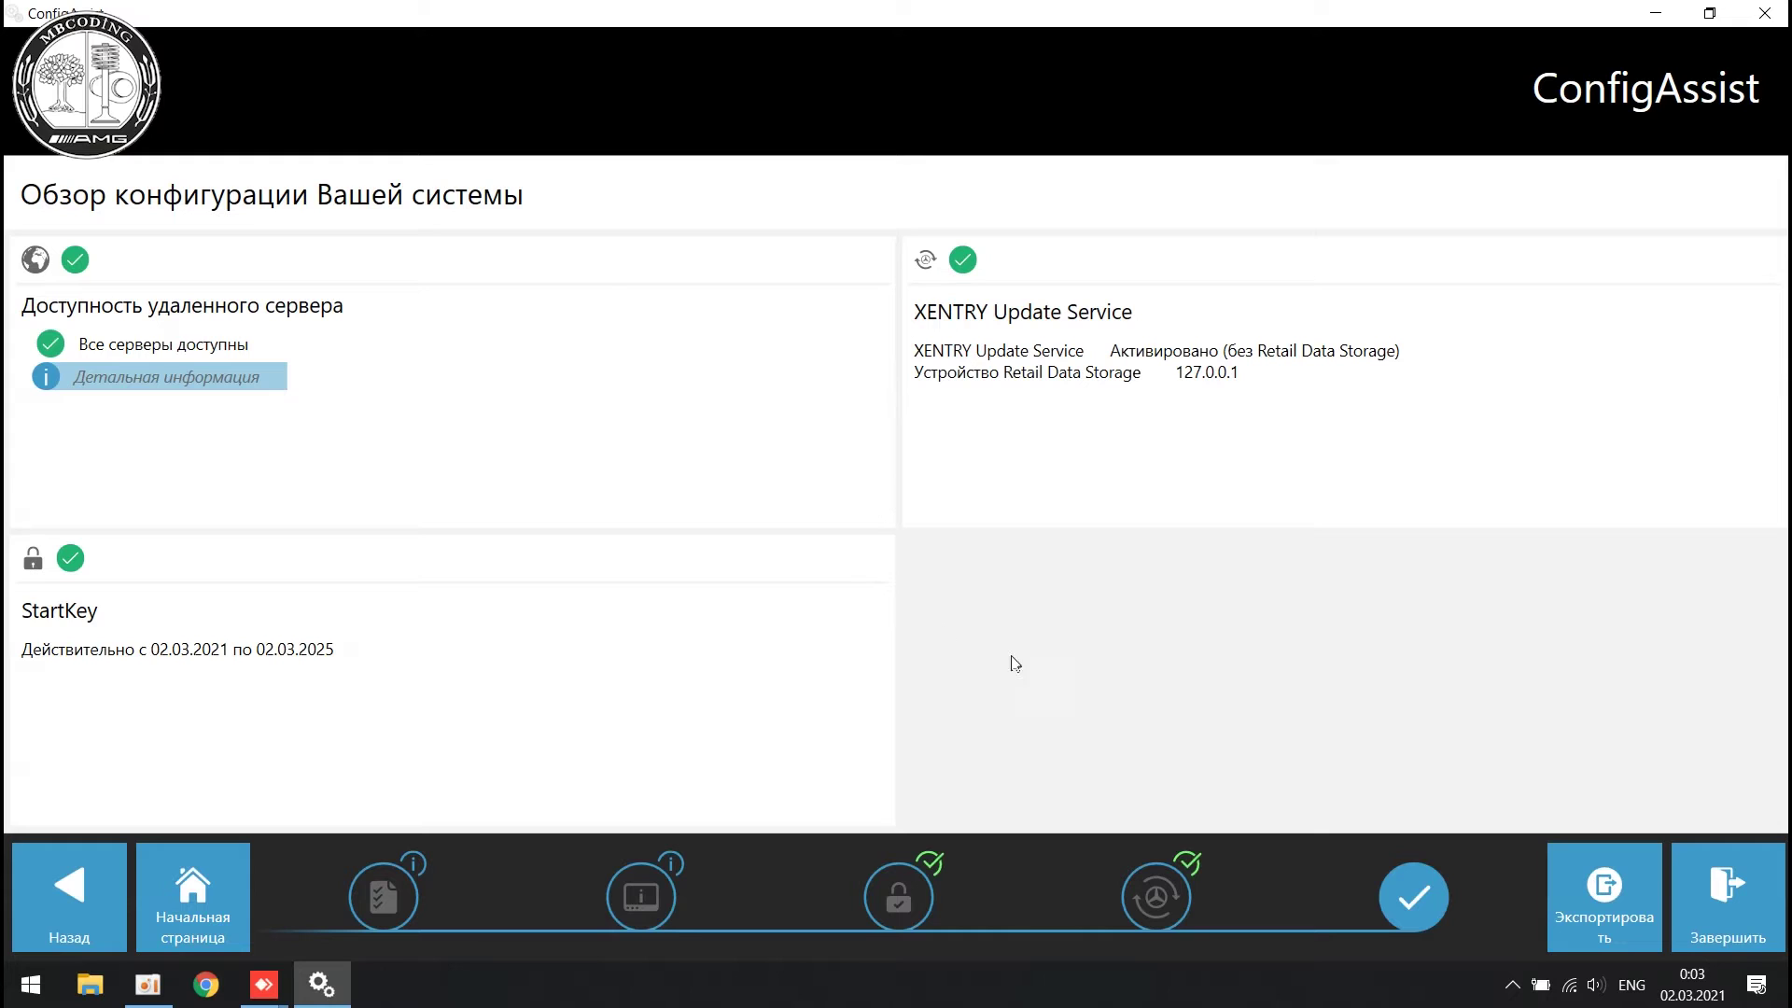
left_click(1724, 885)
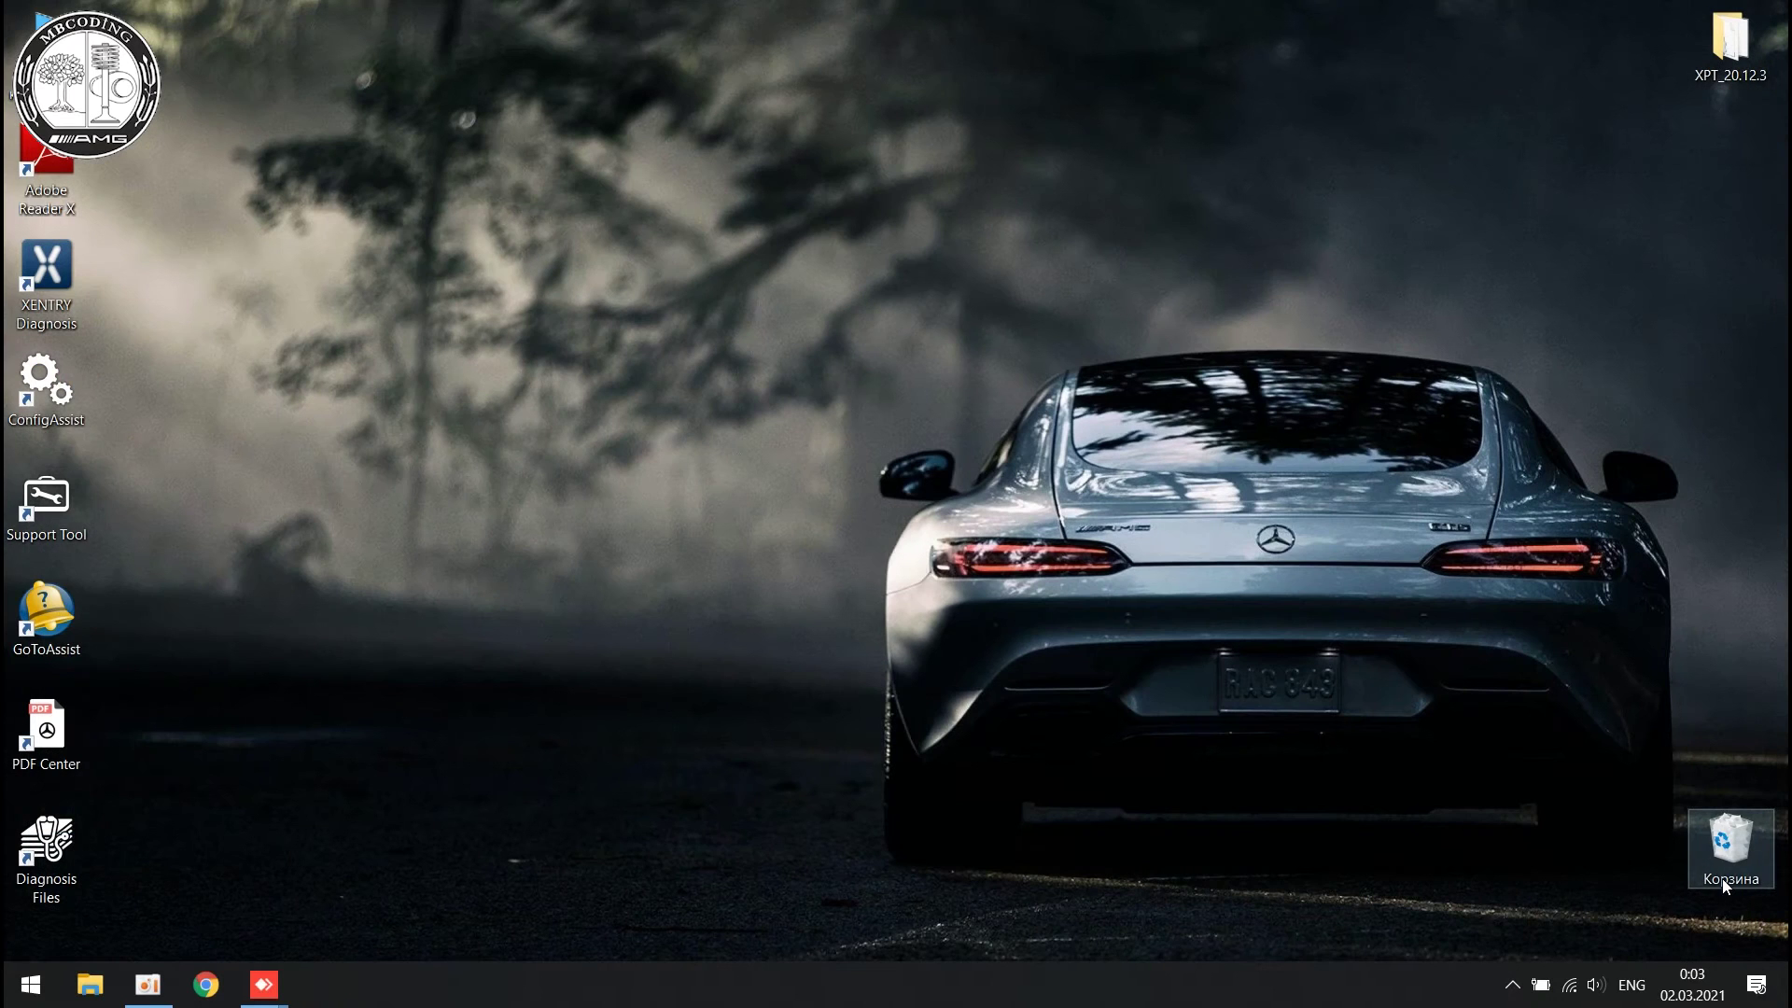
Step: Install the OpenPort 2.0 J2534 drivers using openport2_setup_1004341 from the XPT_20.12.3 folder
double_click(1721, 37)
double_click(519, 378)
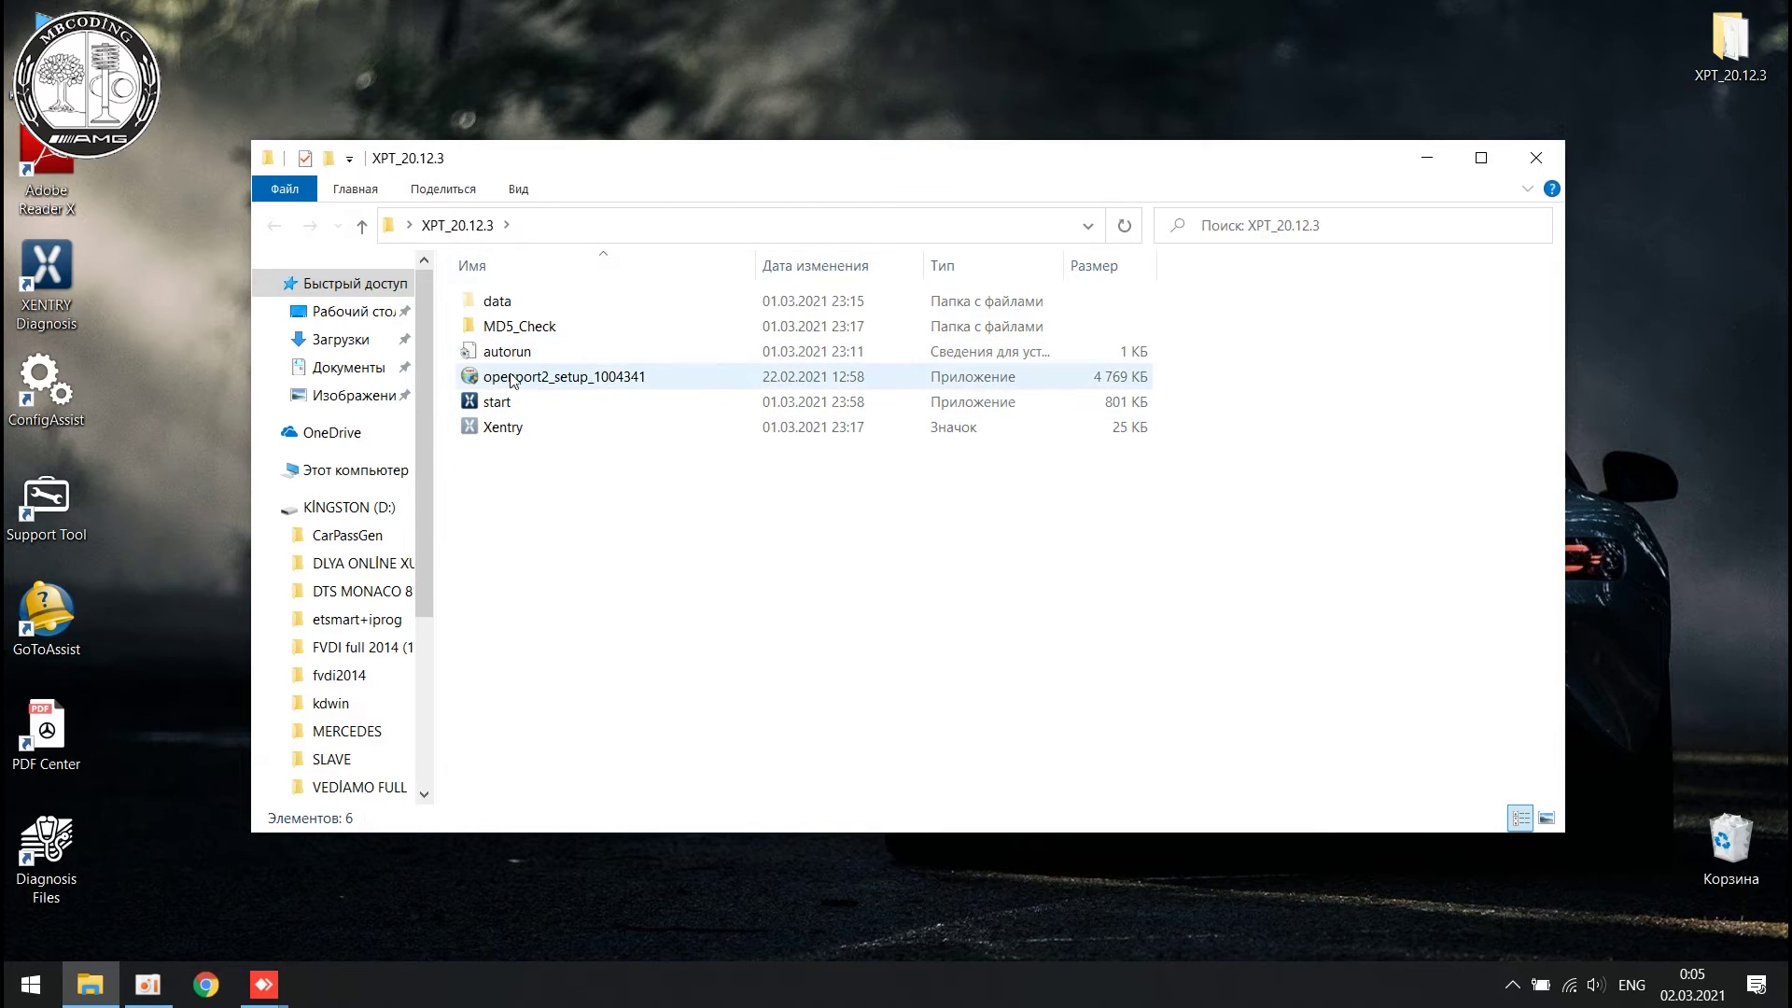
left_click(1538, 158)
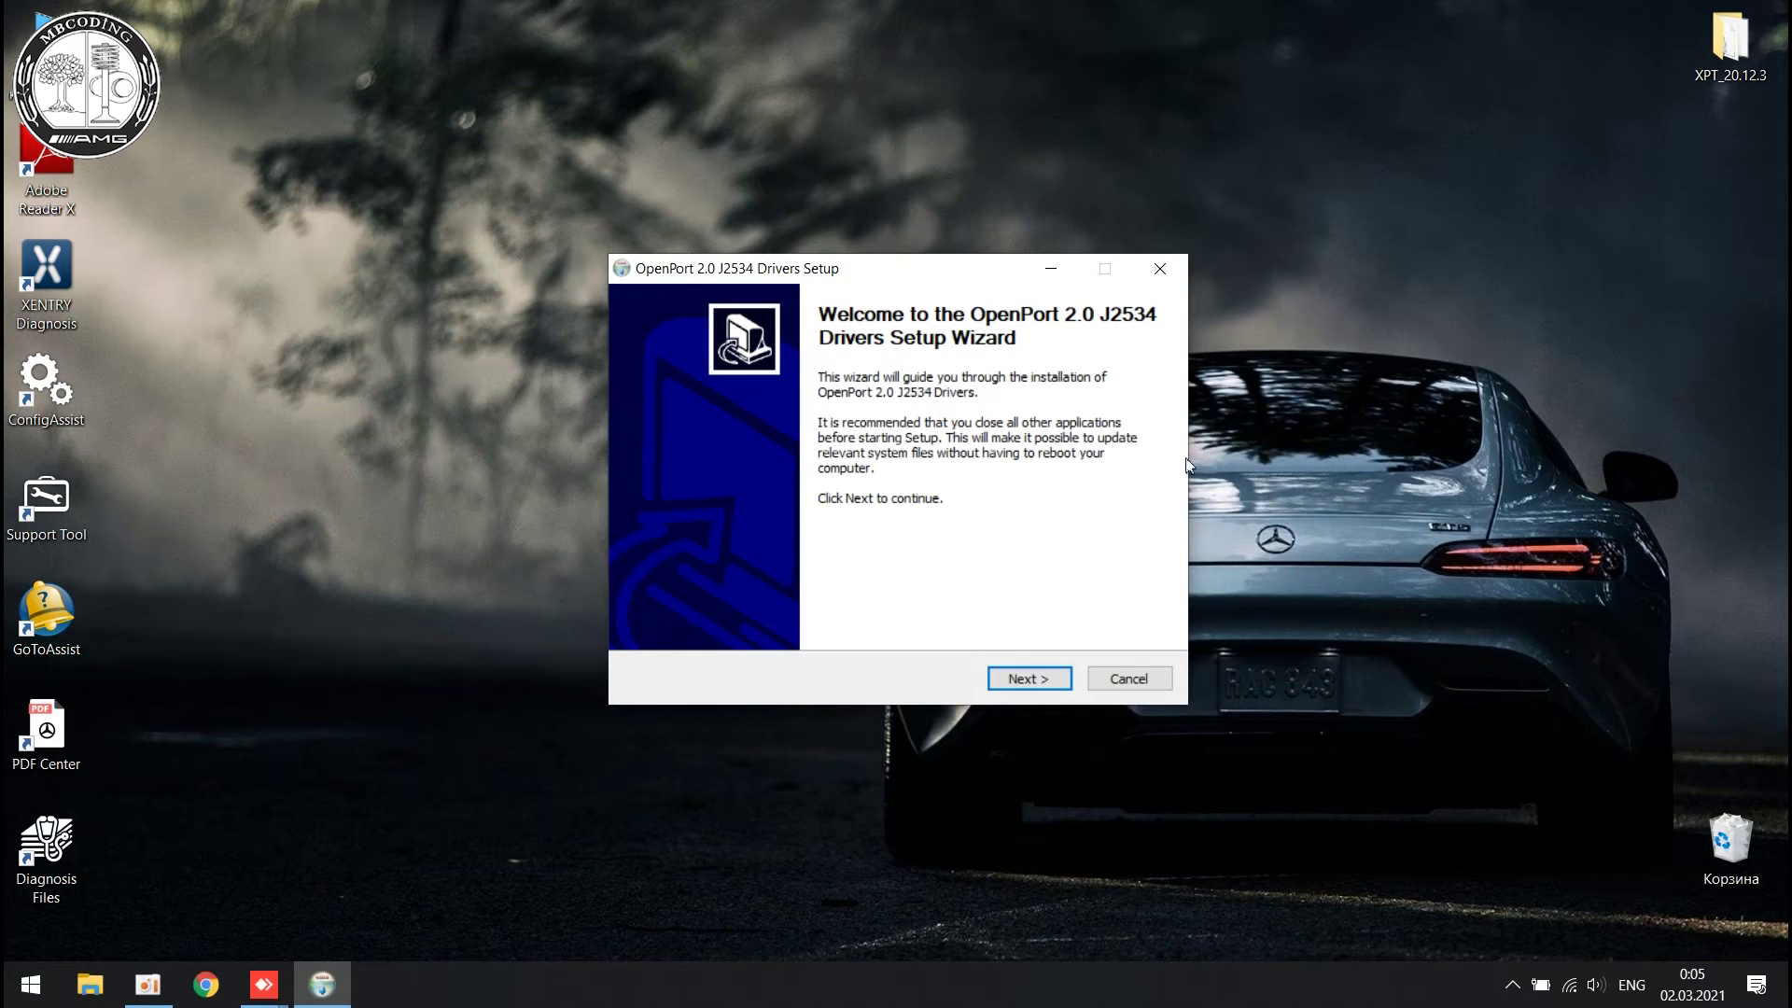
left_click(1043, 686)
left_click(1044, 686)
left_click(1044, 686)
left_click(1043, 686)
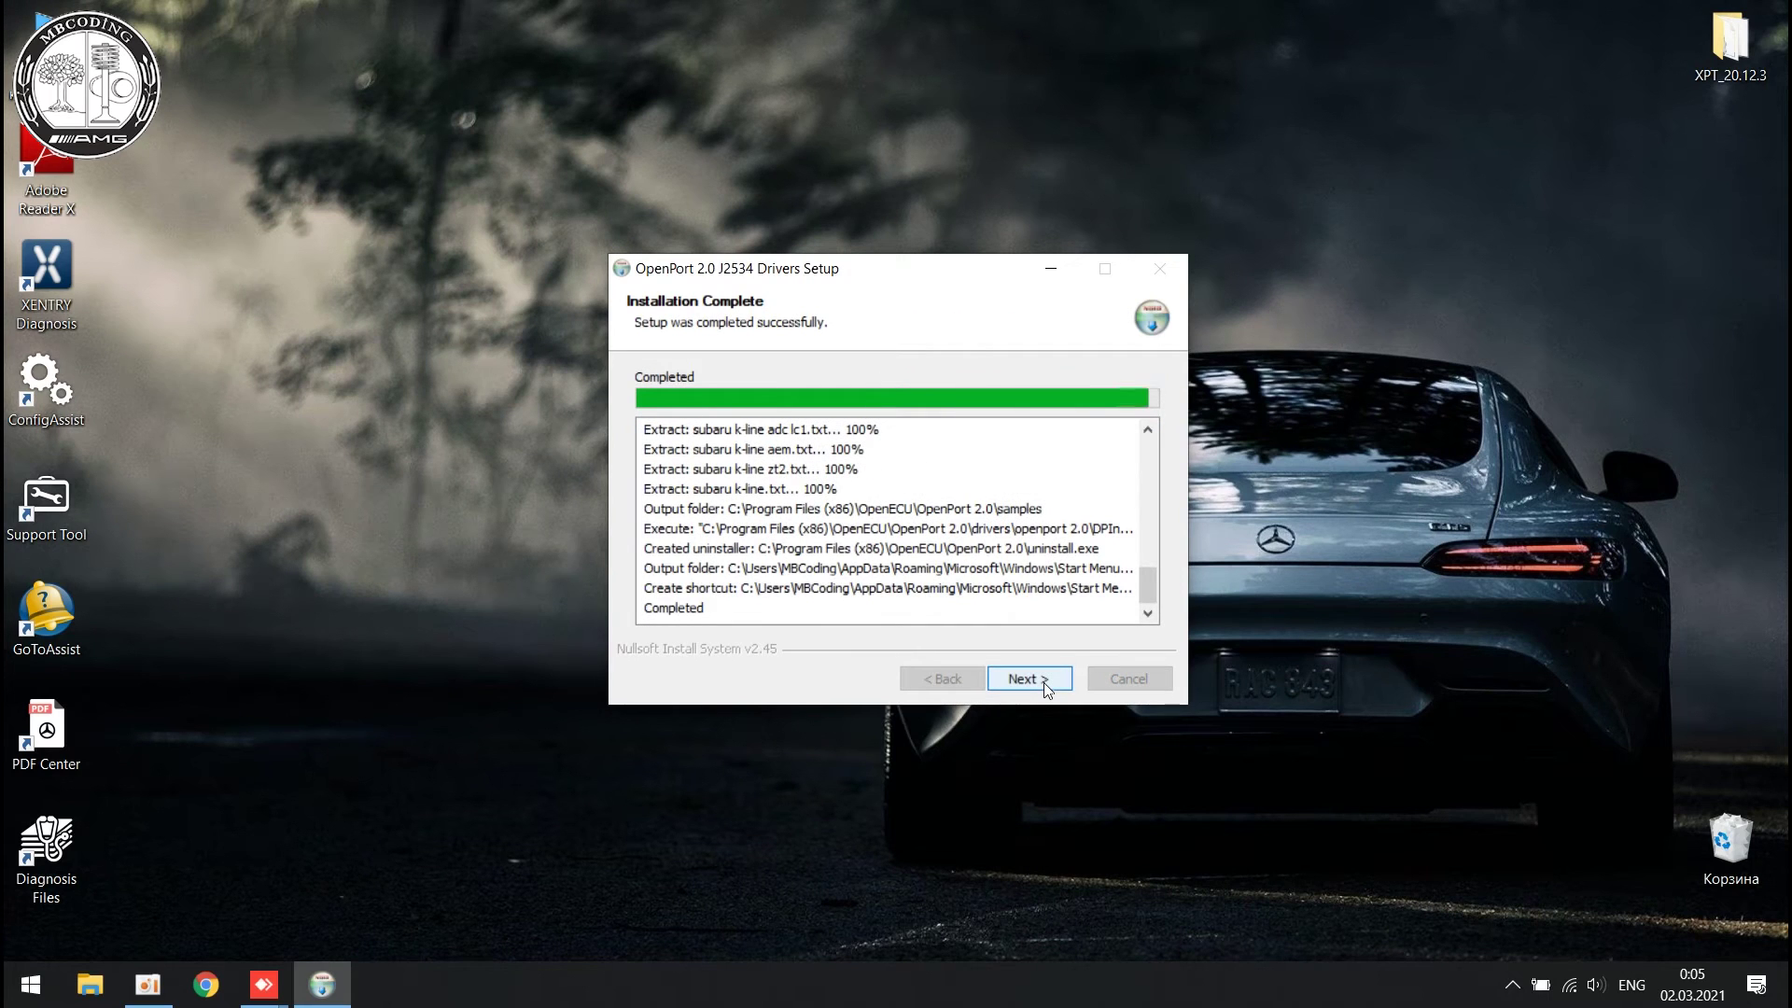
left_click(1043, 682)
left_click(1043, 681)
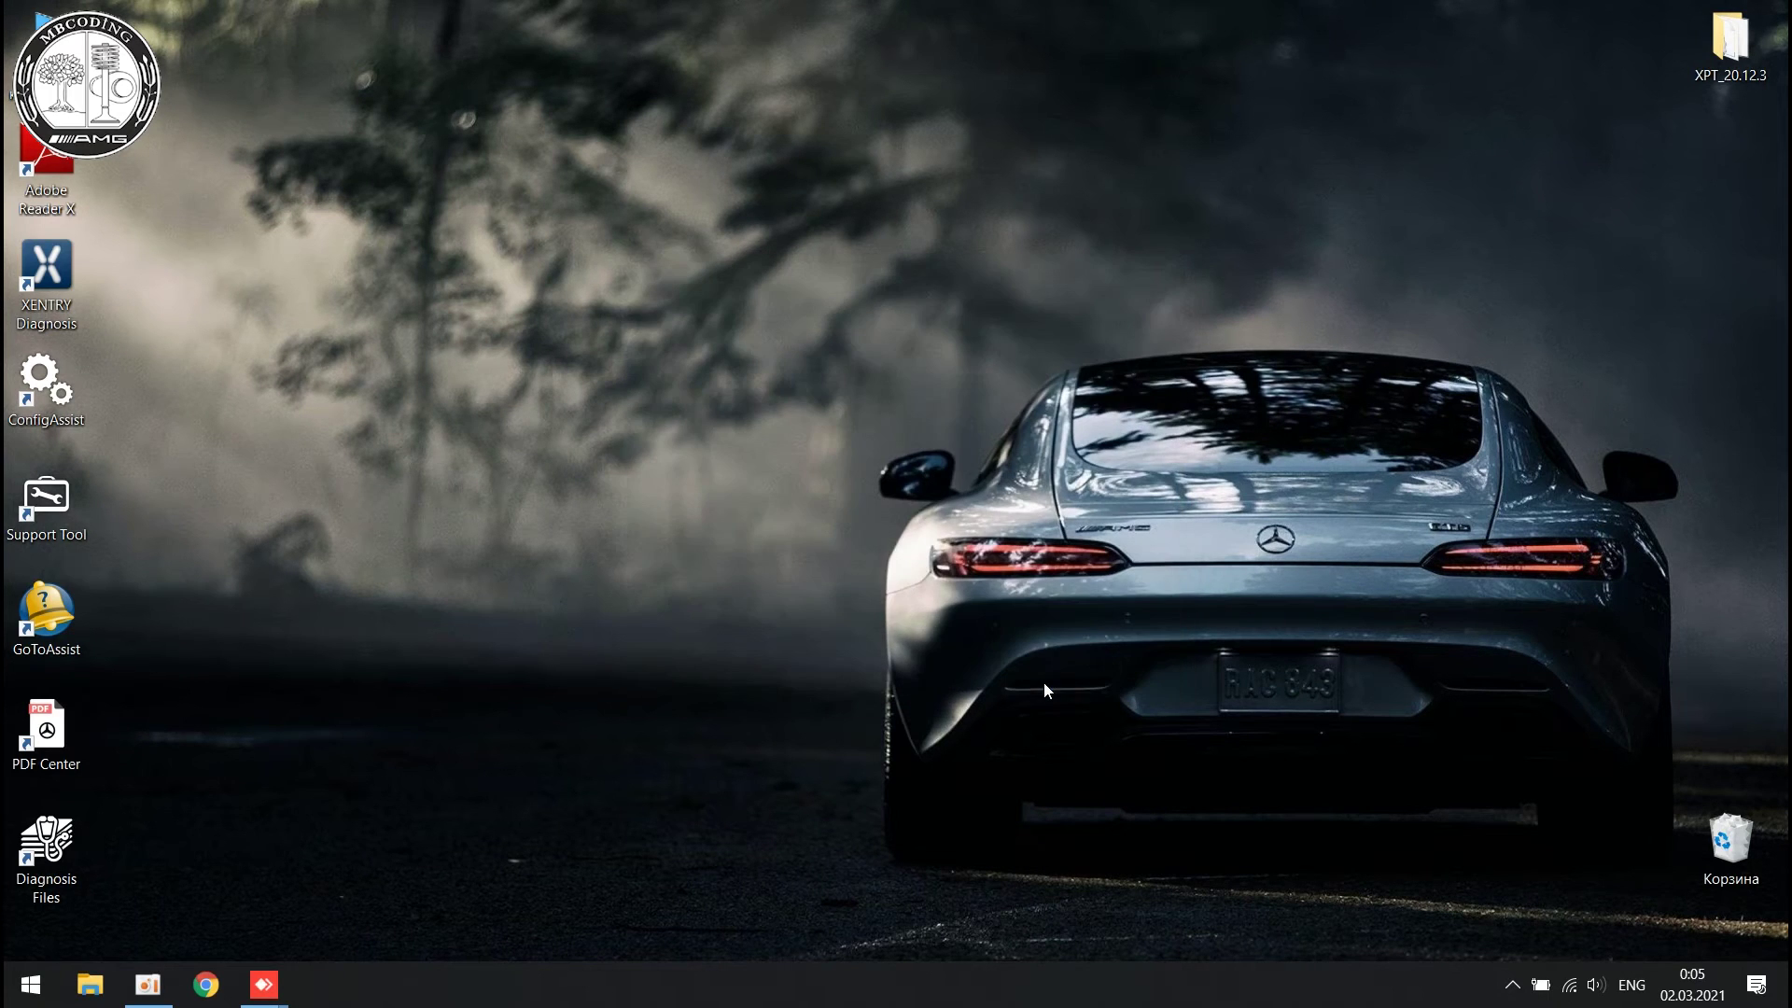
Step: Open Device Manager from the computer's system properties and close the System window
left_click(47, 32)
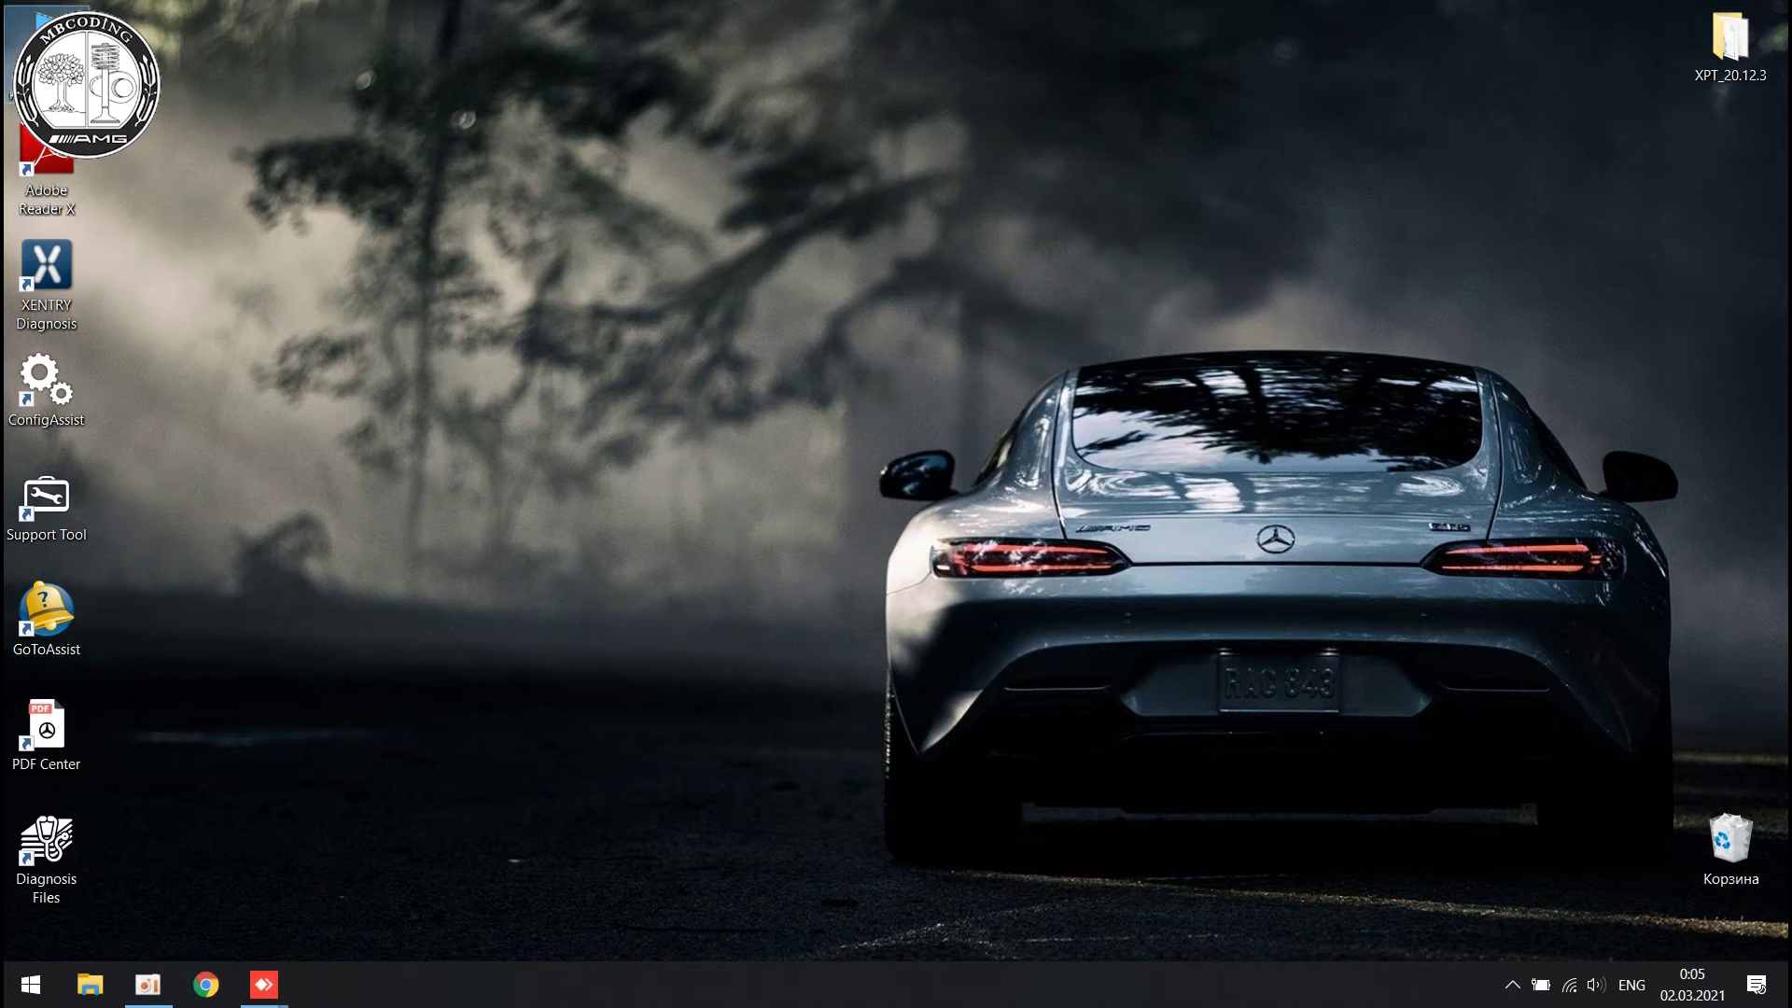
right_click(46, 39)
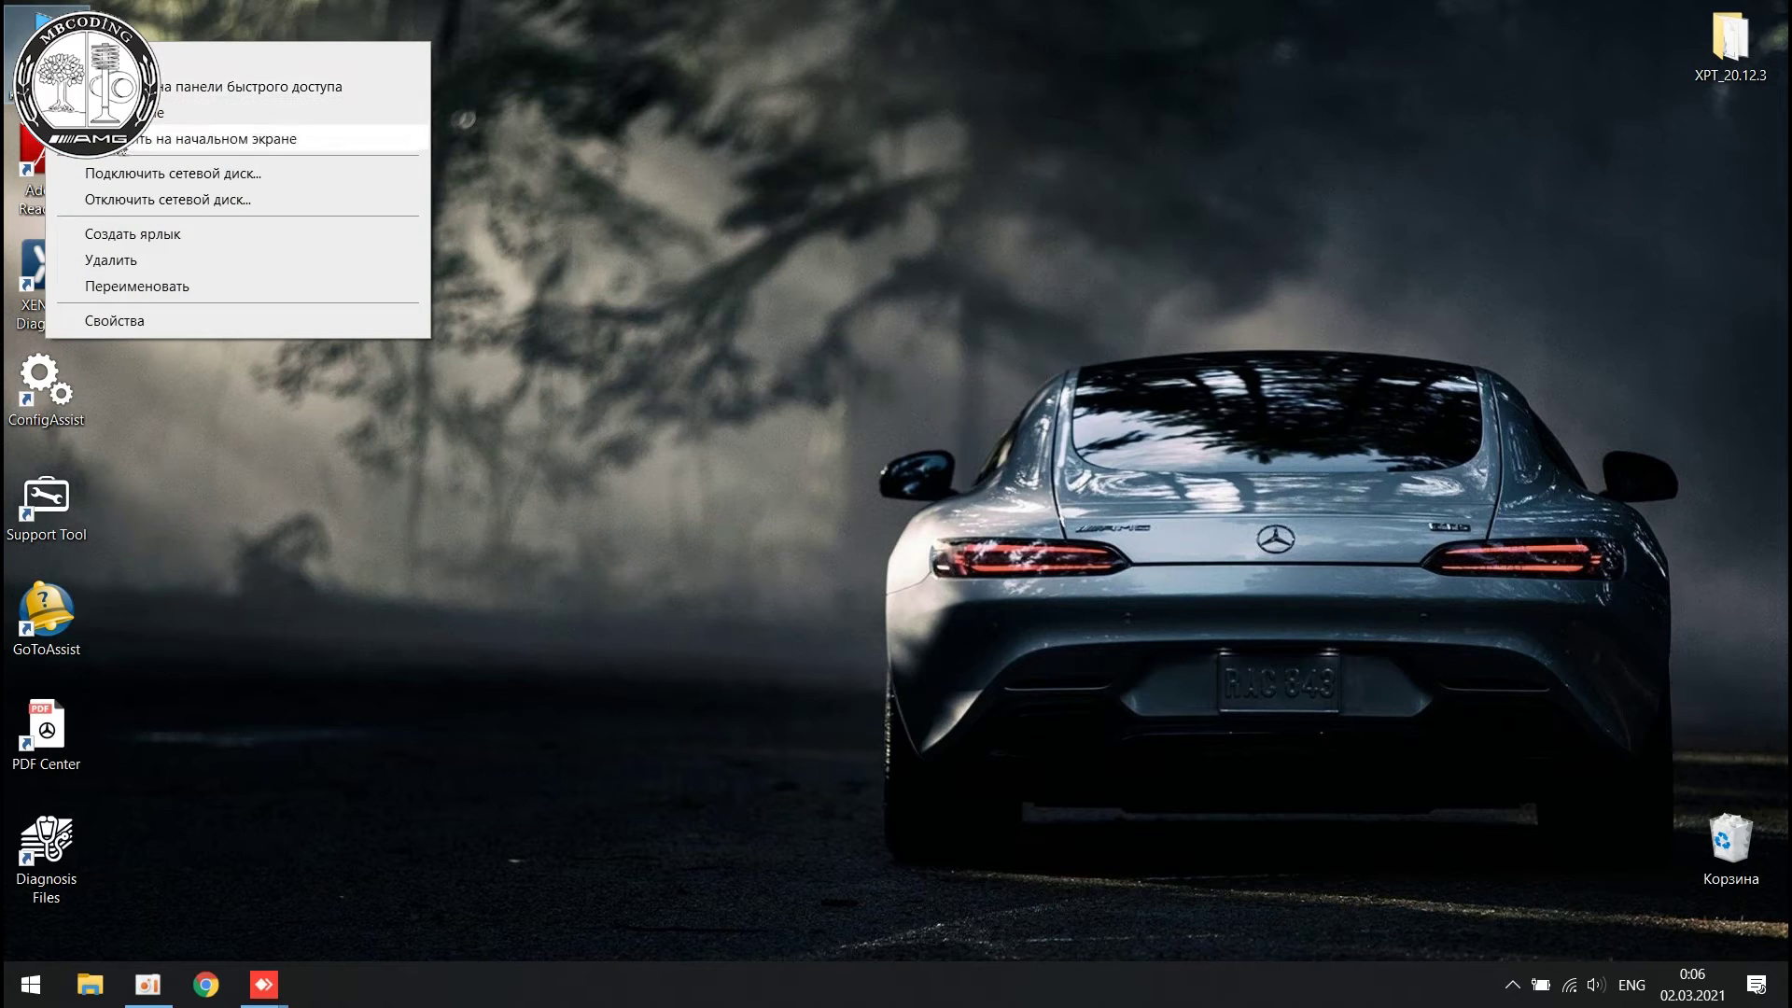
left_click(157, 324)
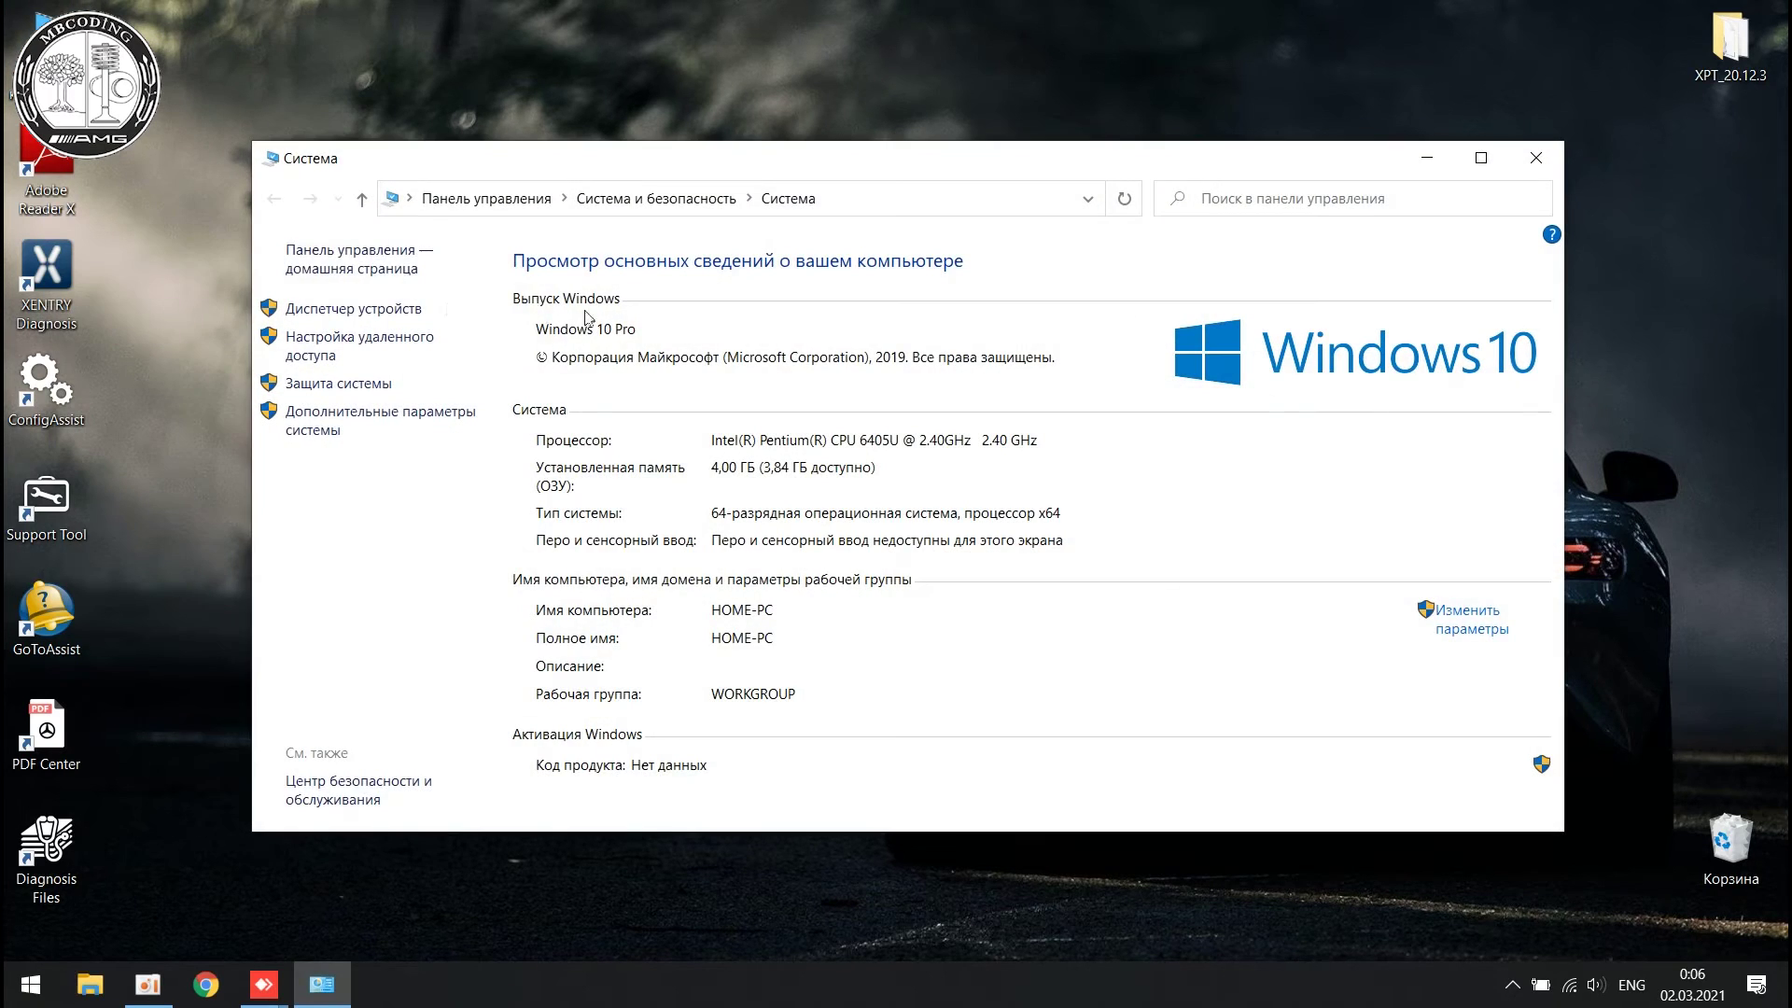
left_click(330, 311)
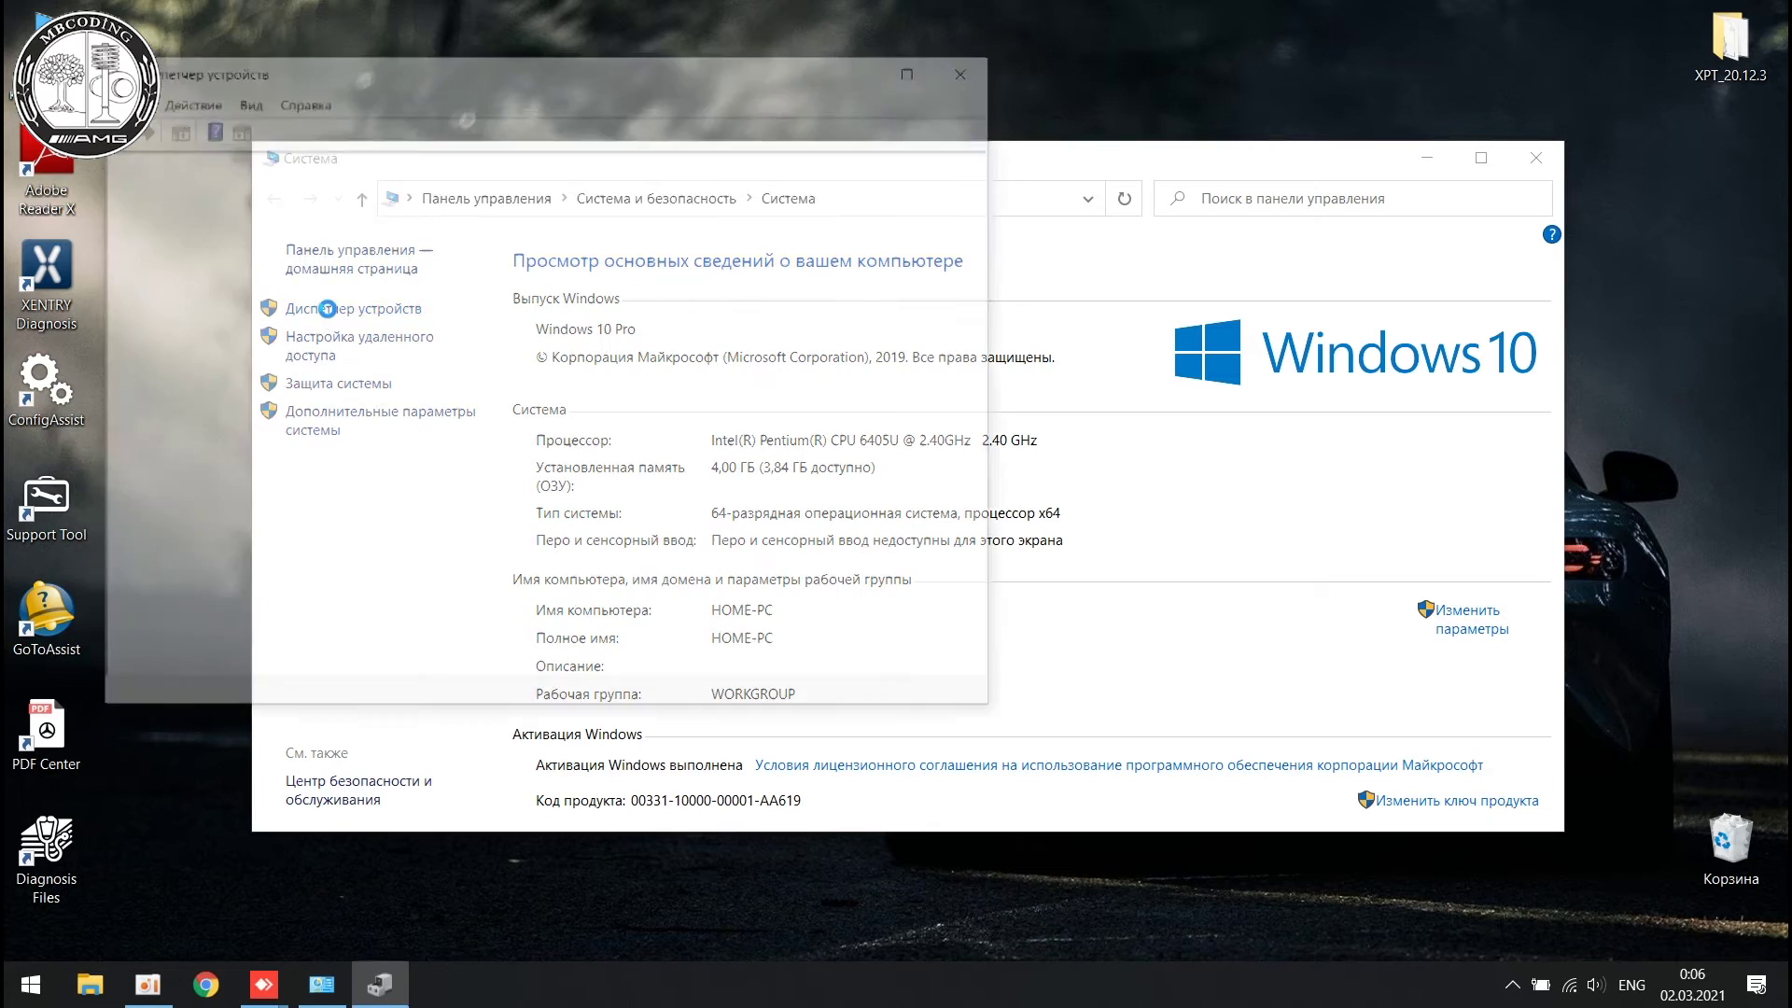
left_click(1546, 161)
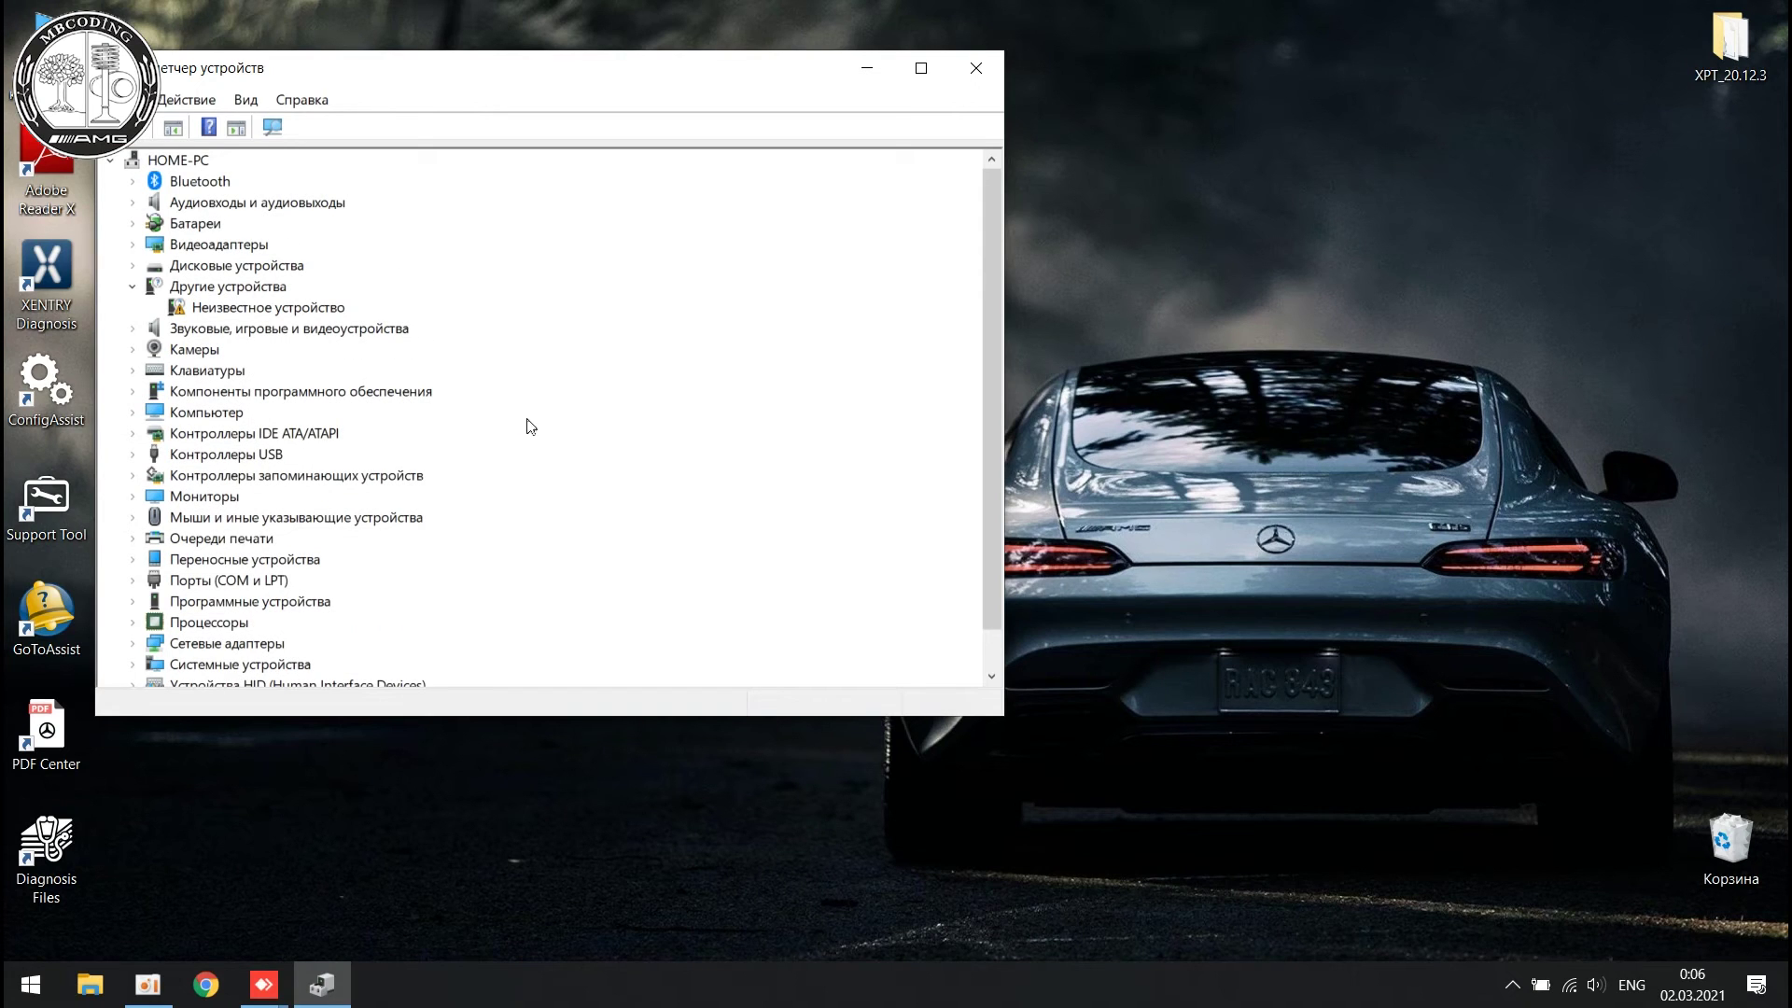
Step: Enlarge the Device Manager window and expand the Ports (COM and LPT) category to check the connected adapter
left_click_drag(378, 714, 377, 854)
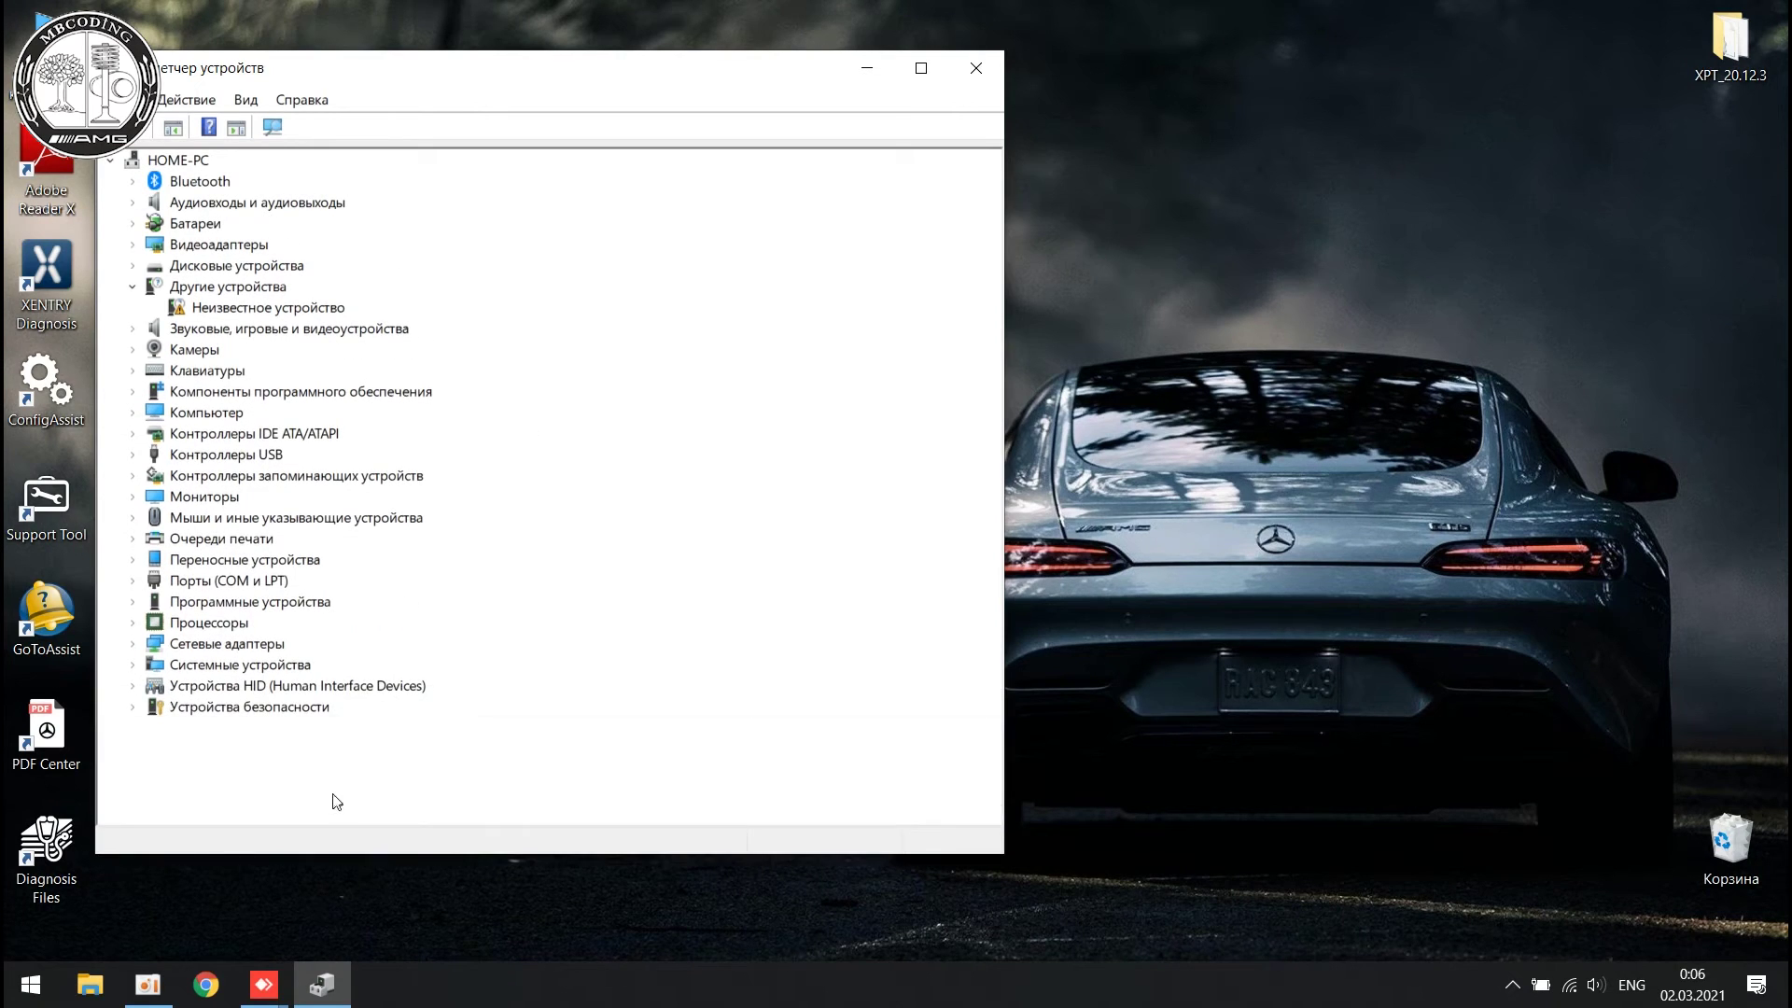
left_click(221, 584)
double_click(235, 583)
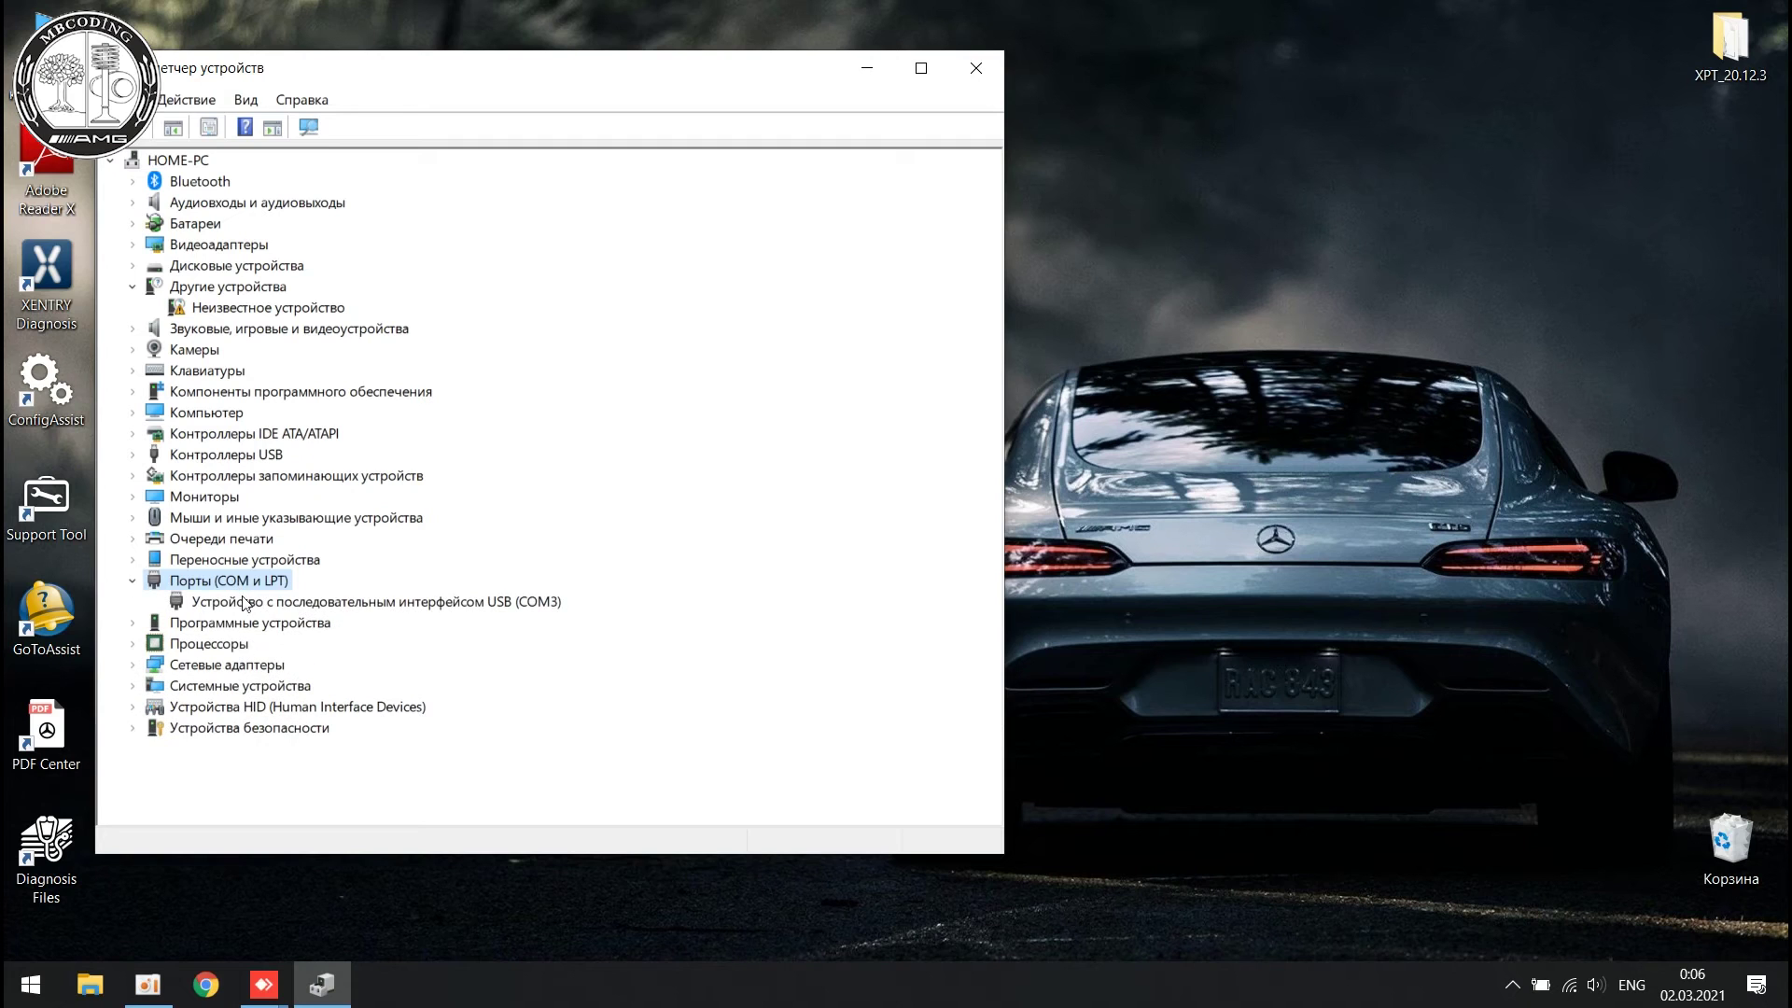
Step: Update the driver of the USB serial device (COM3) manually, choosing C:\Program Files (x86)\OpenECU as the folder to search
right_click(245, 603)
left_click(280, 613)
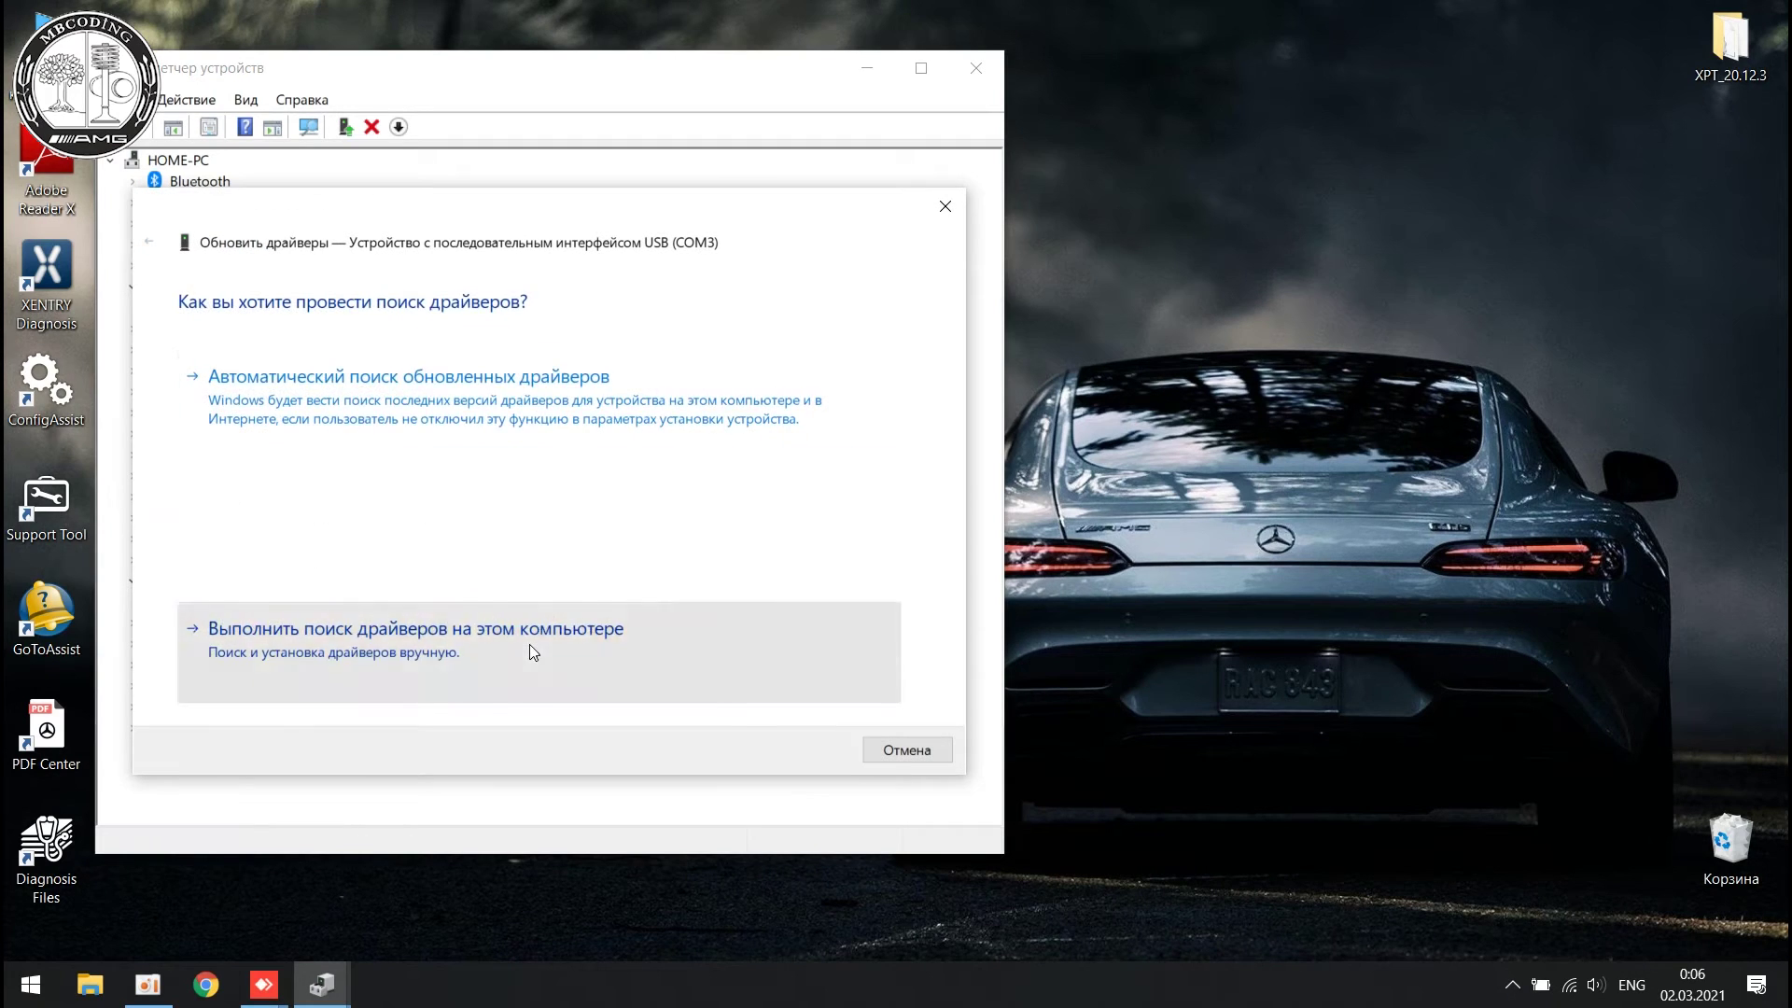
left_click(529, 645)
left_click(712, 408)
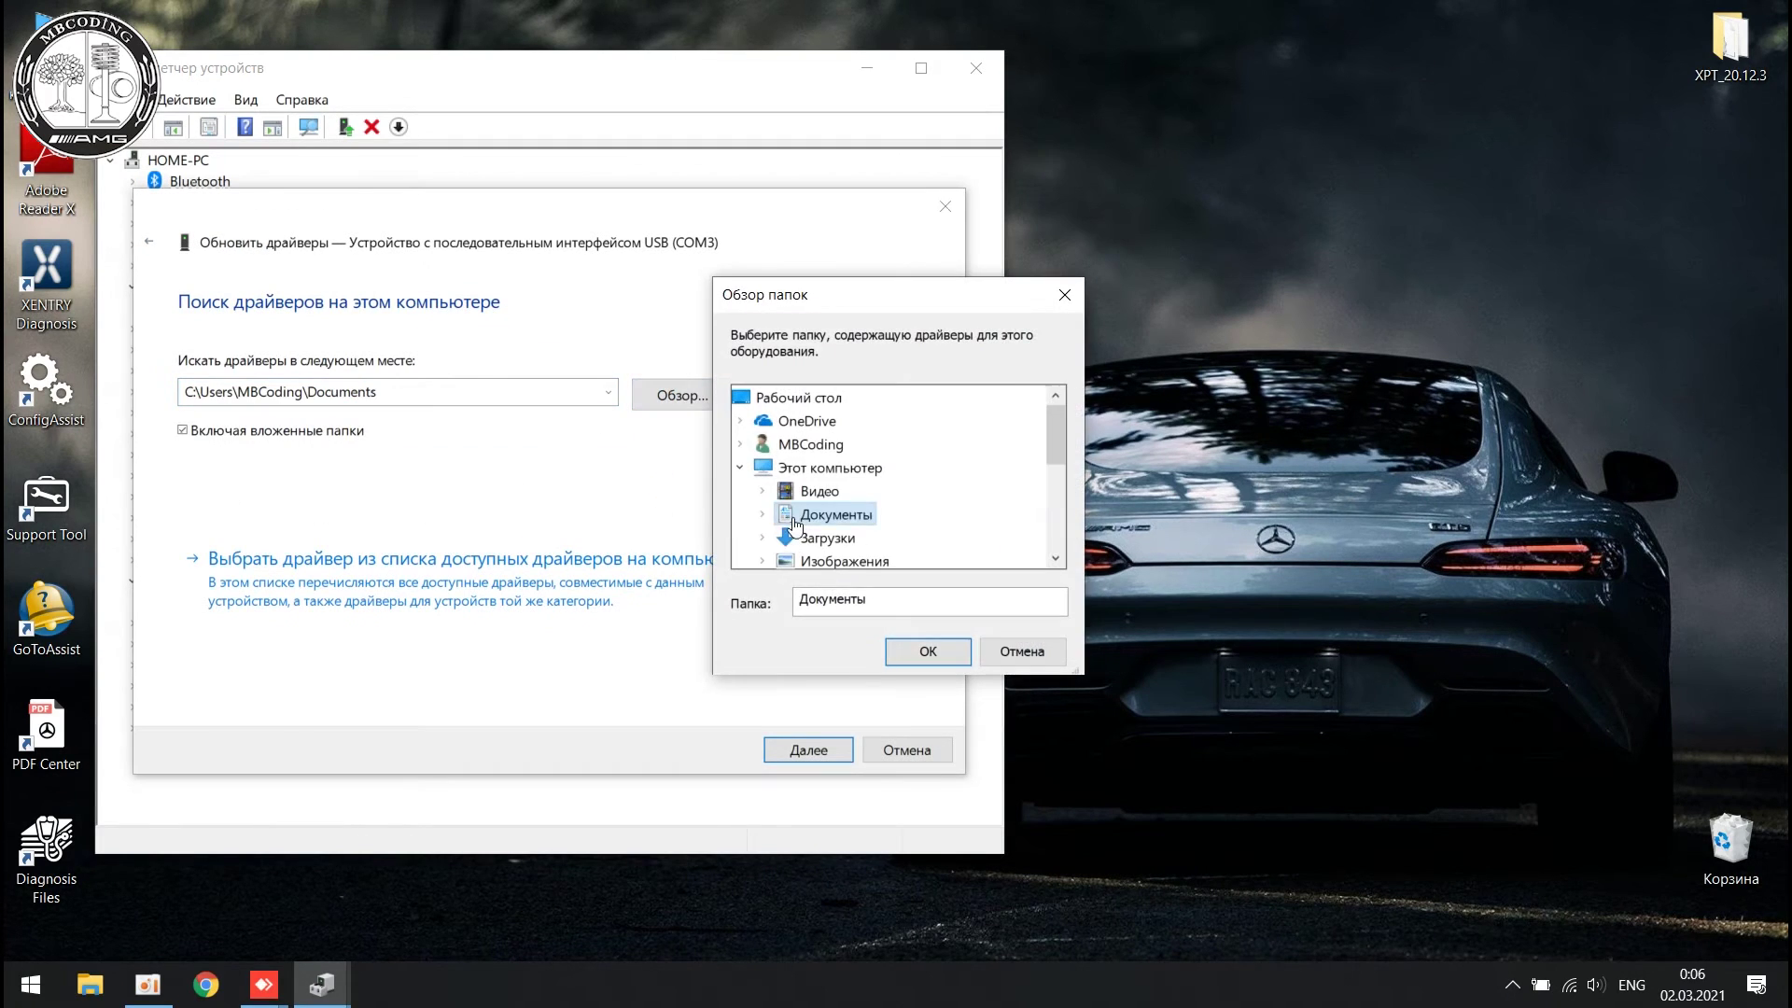
left_click_drag(762, 674, 761, 898)
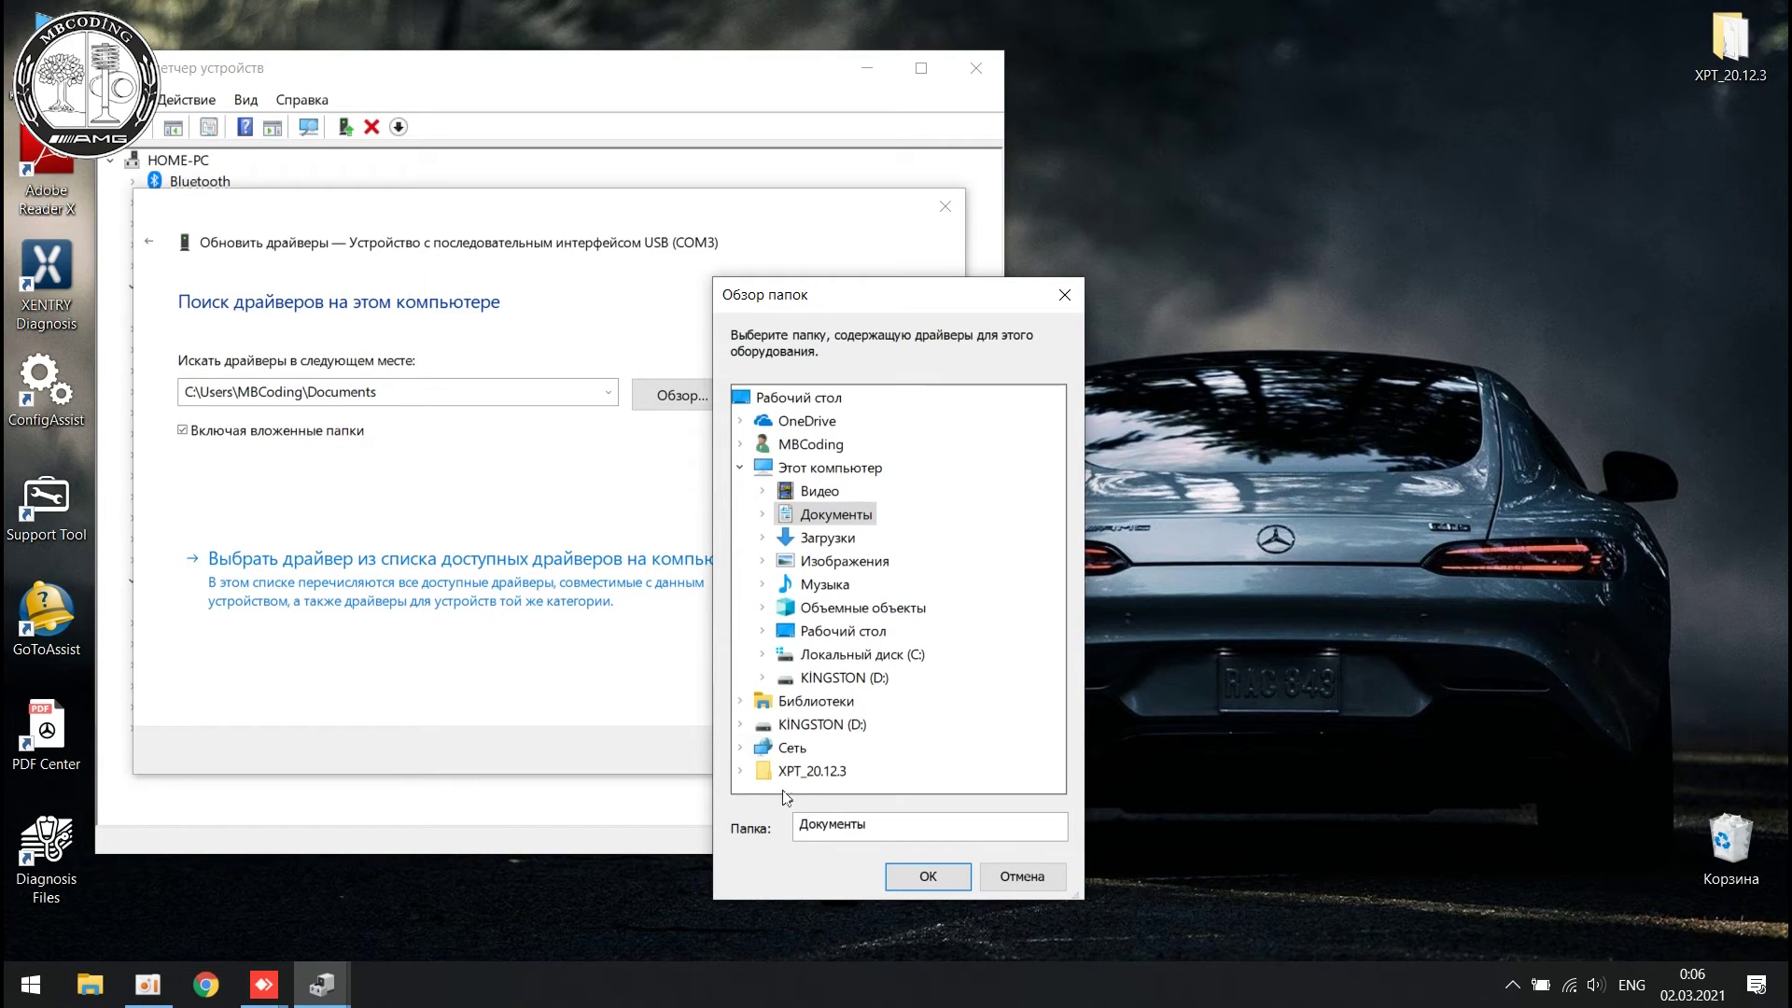
left_click(765, 657)
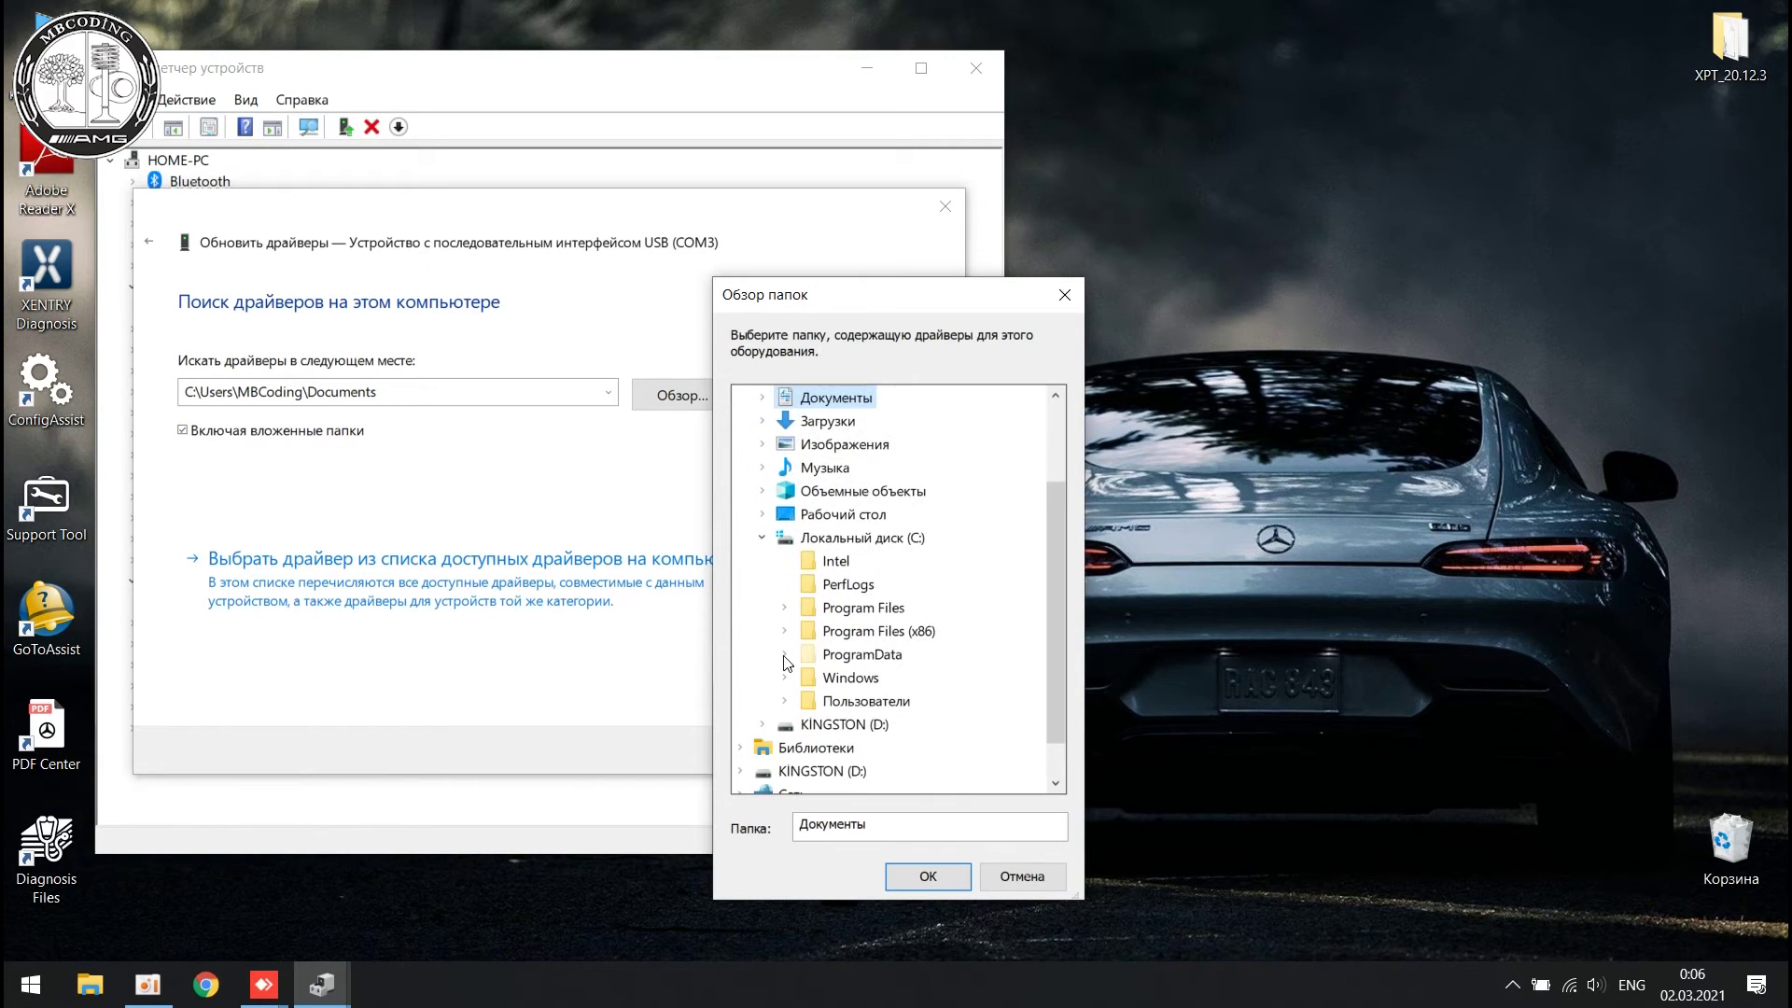
left_click(784, 633)
left_click(874, 677)
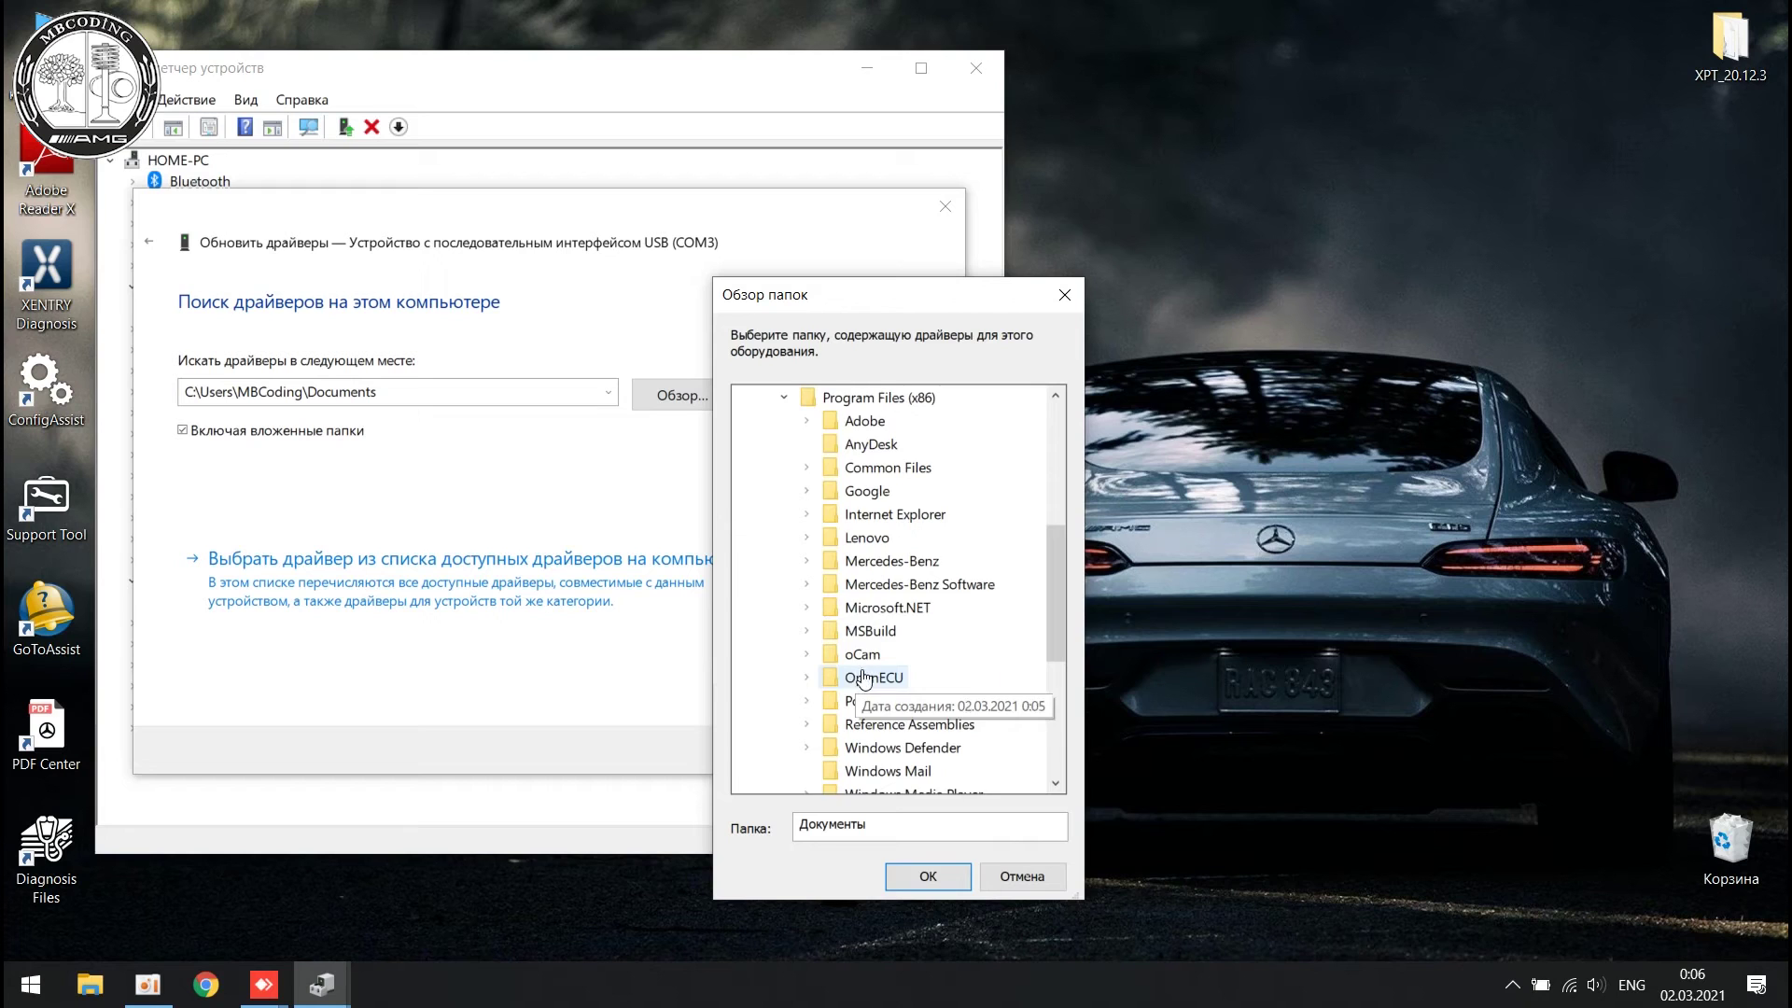
left_click(927, 876)
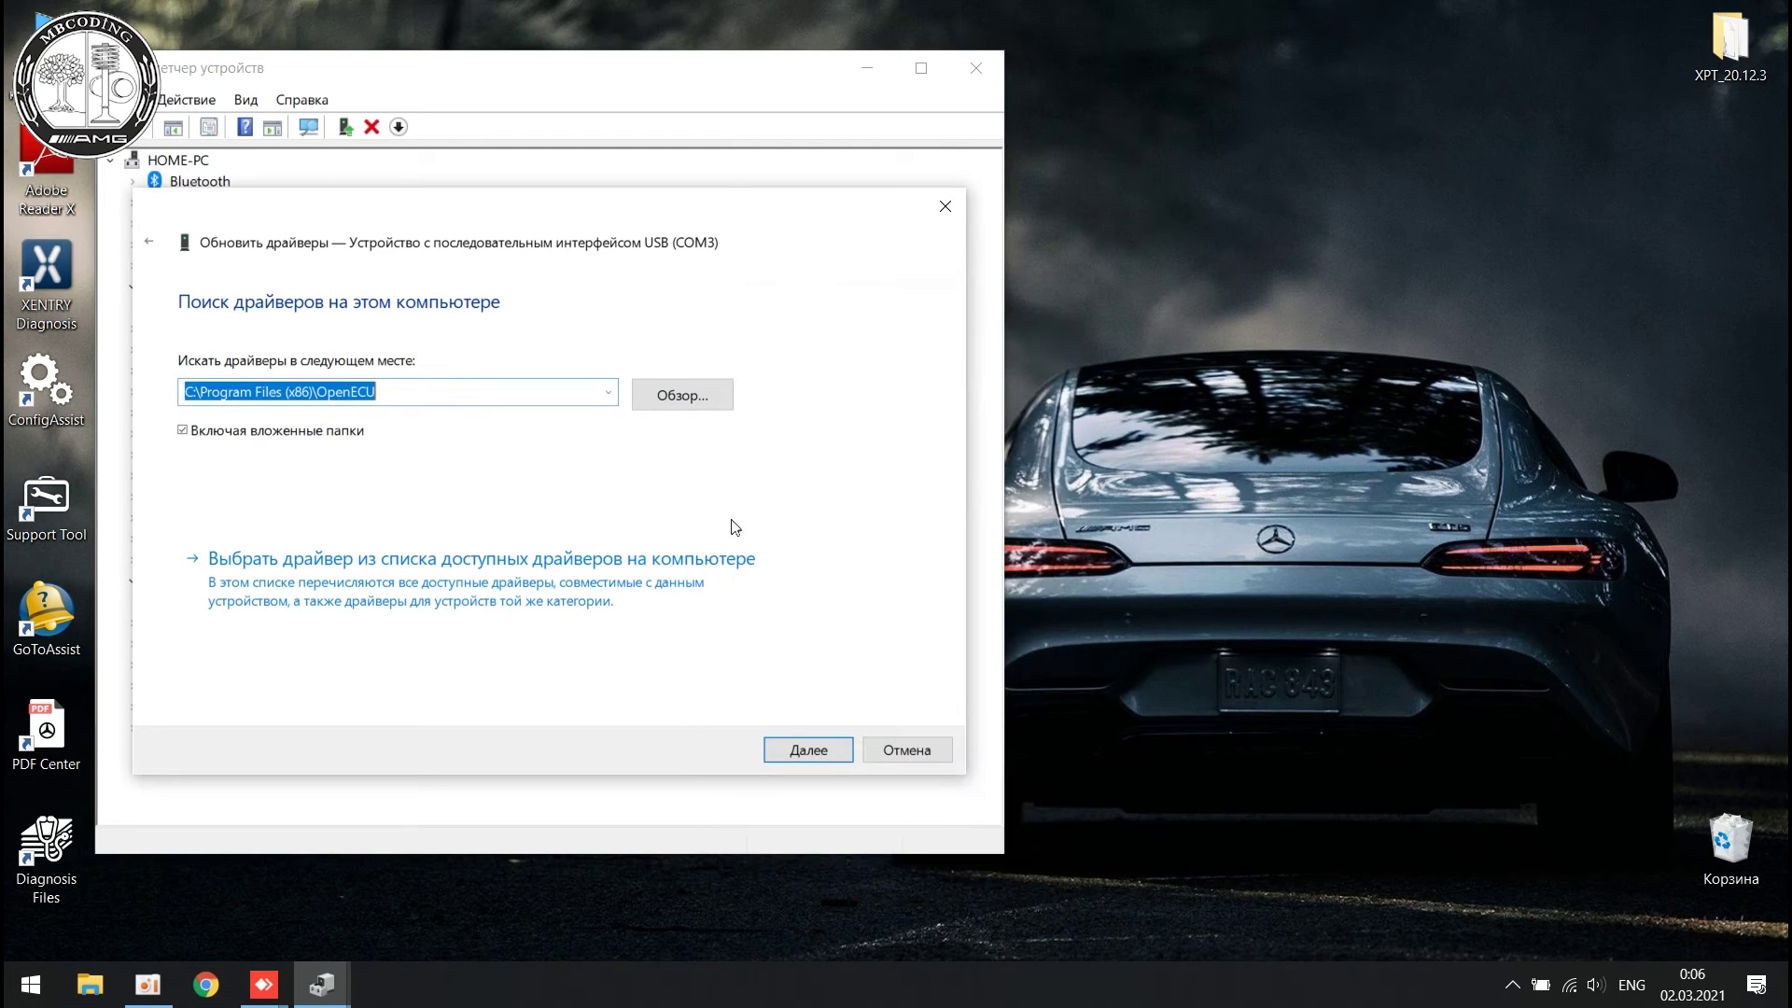
Step: Install the Tactrix Inc. driver from the chosen folder, and close the update wizard and Device Manager
left_click(799, 747)
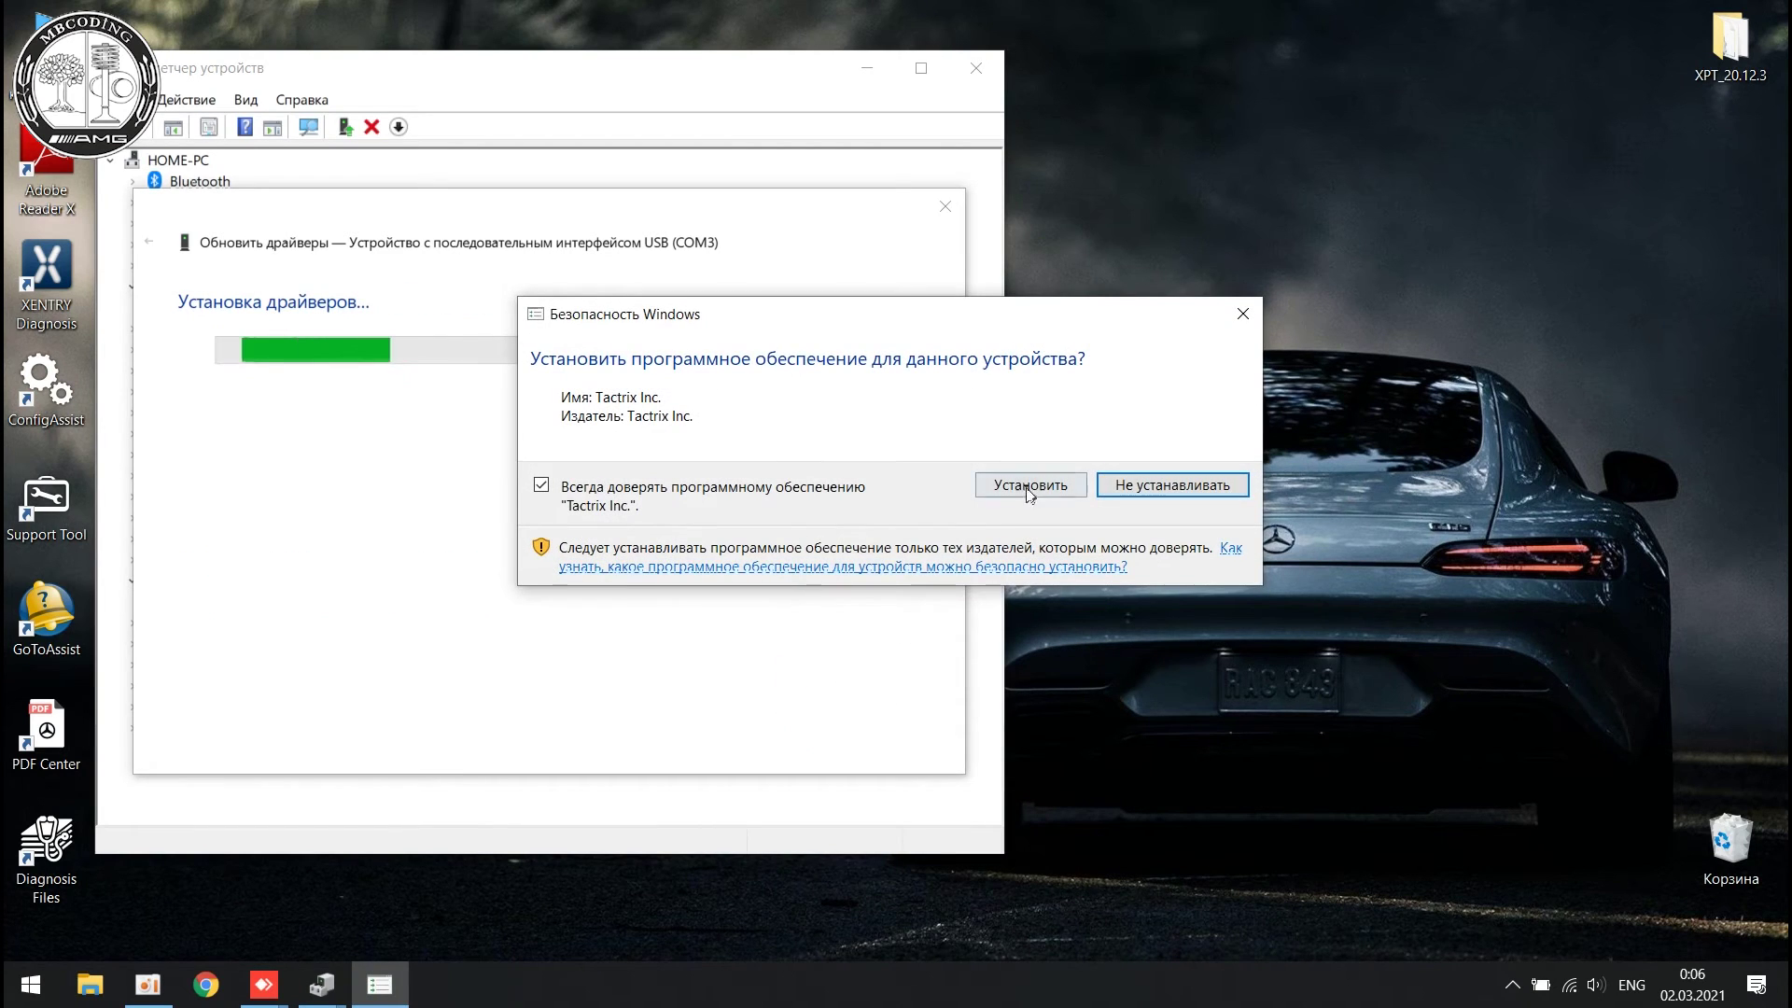
left_click(1027, 485)
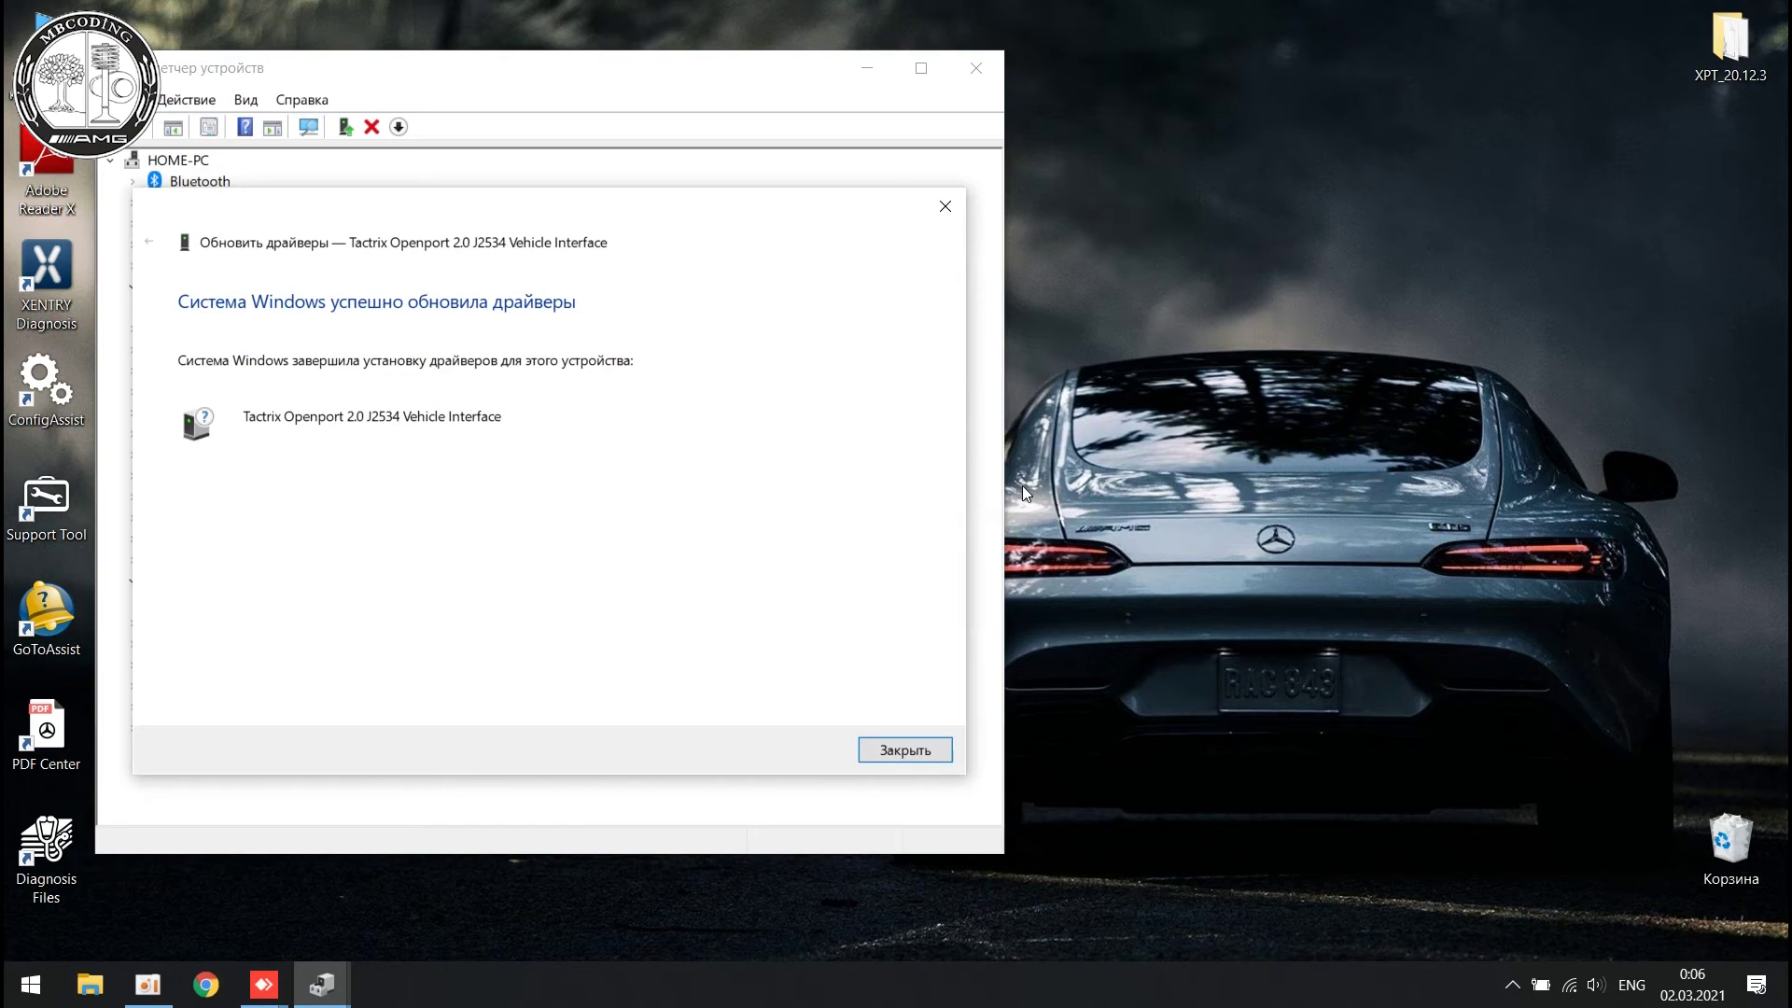
left_click(936, 753)
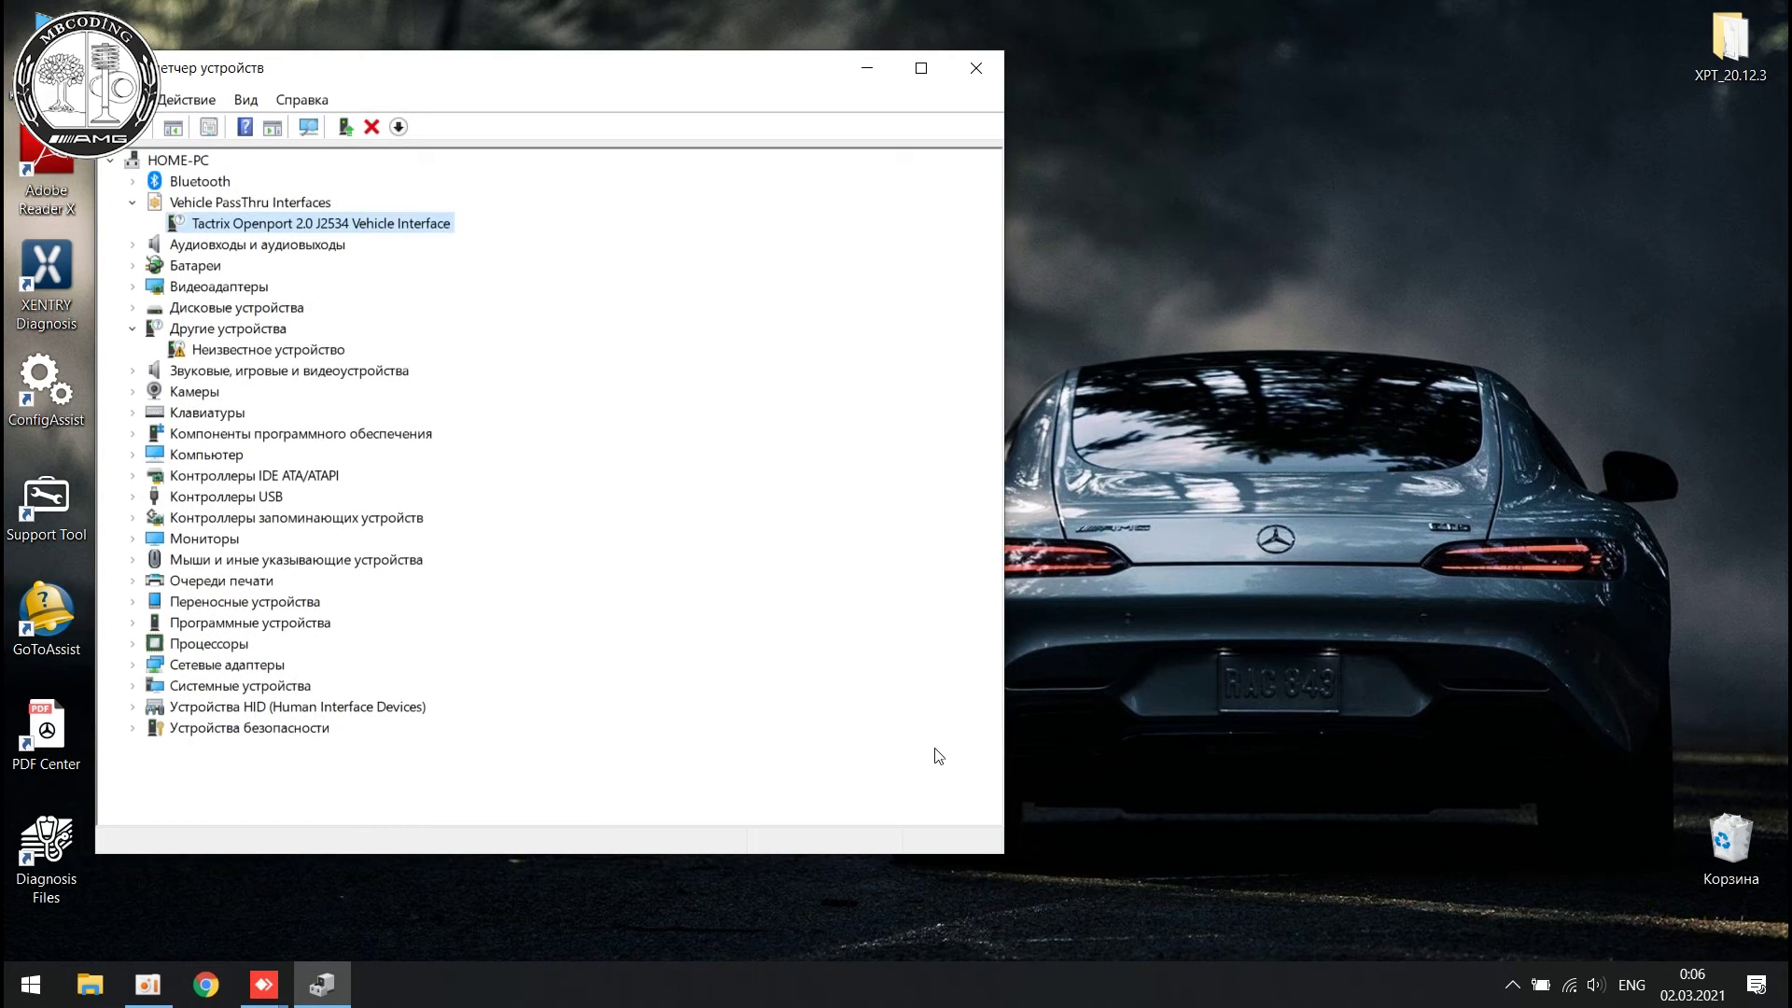
left_click(988, 78)
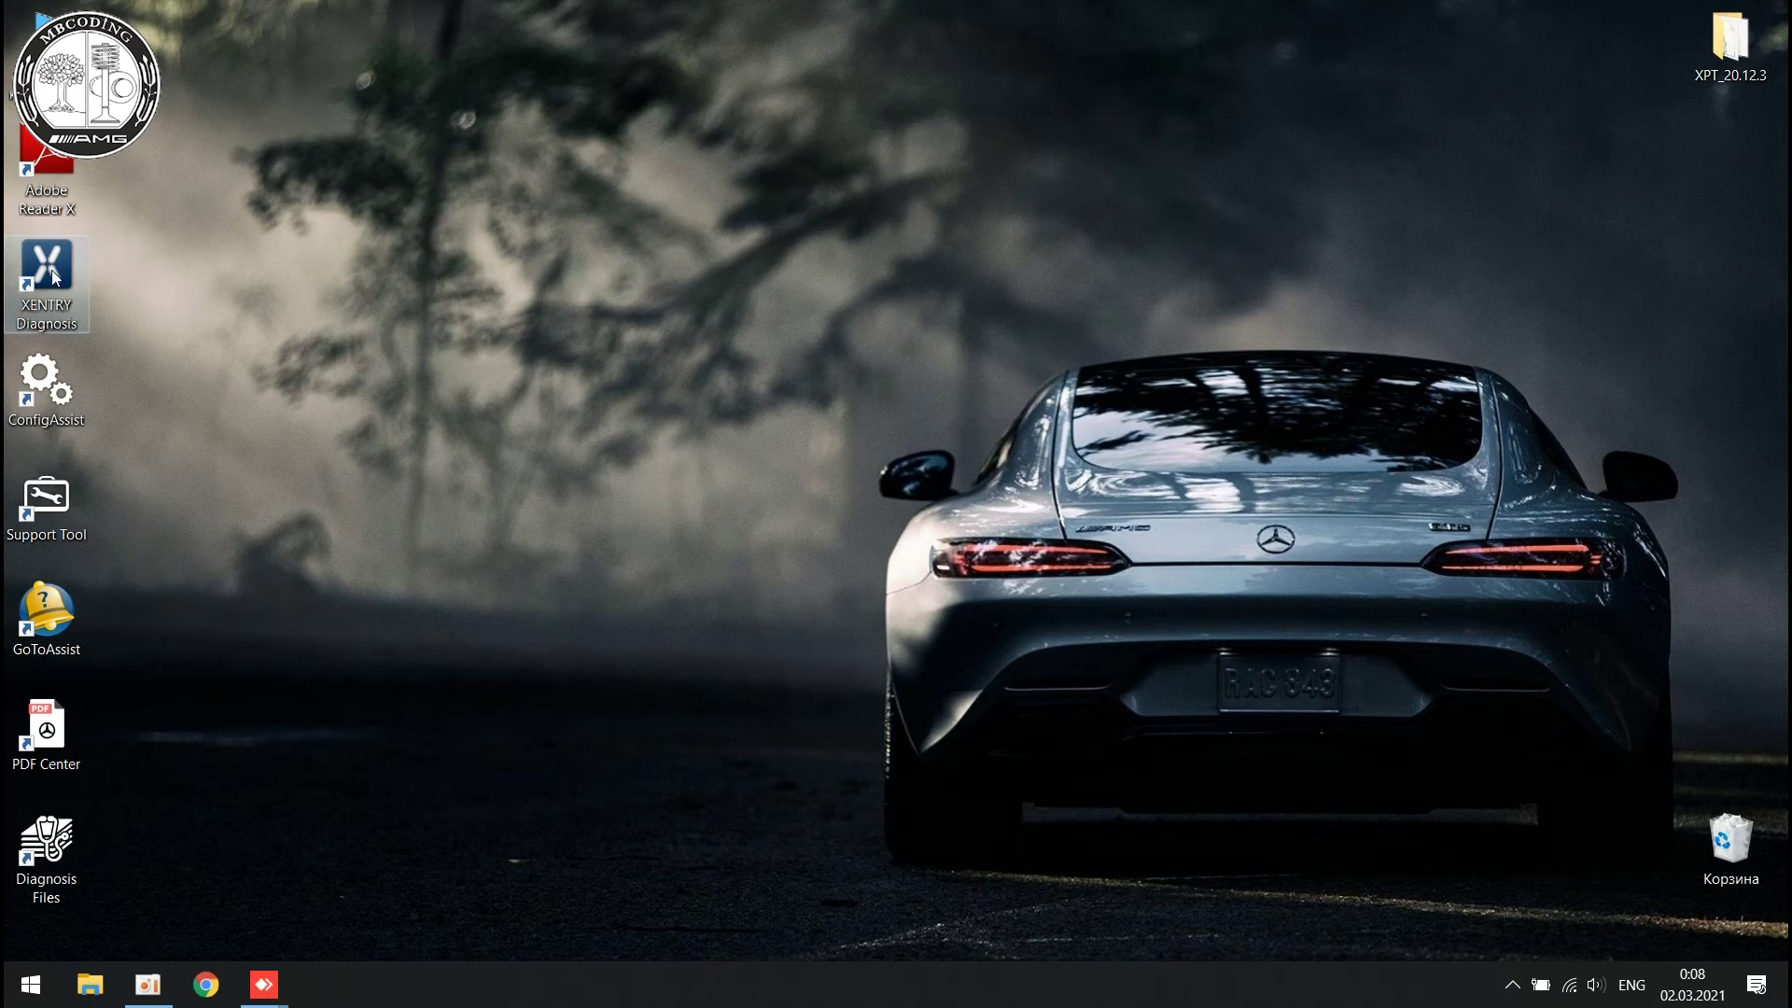
Step: Launch XENTRY Diagnosis, skip the XENTRY Login, and view the passenger car models of the Mercedes-Benz brand
double_click(53, 270)
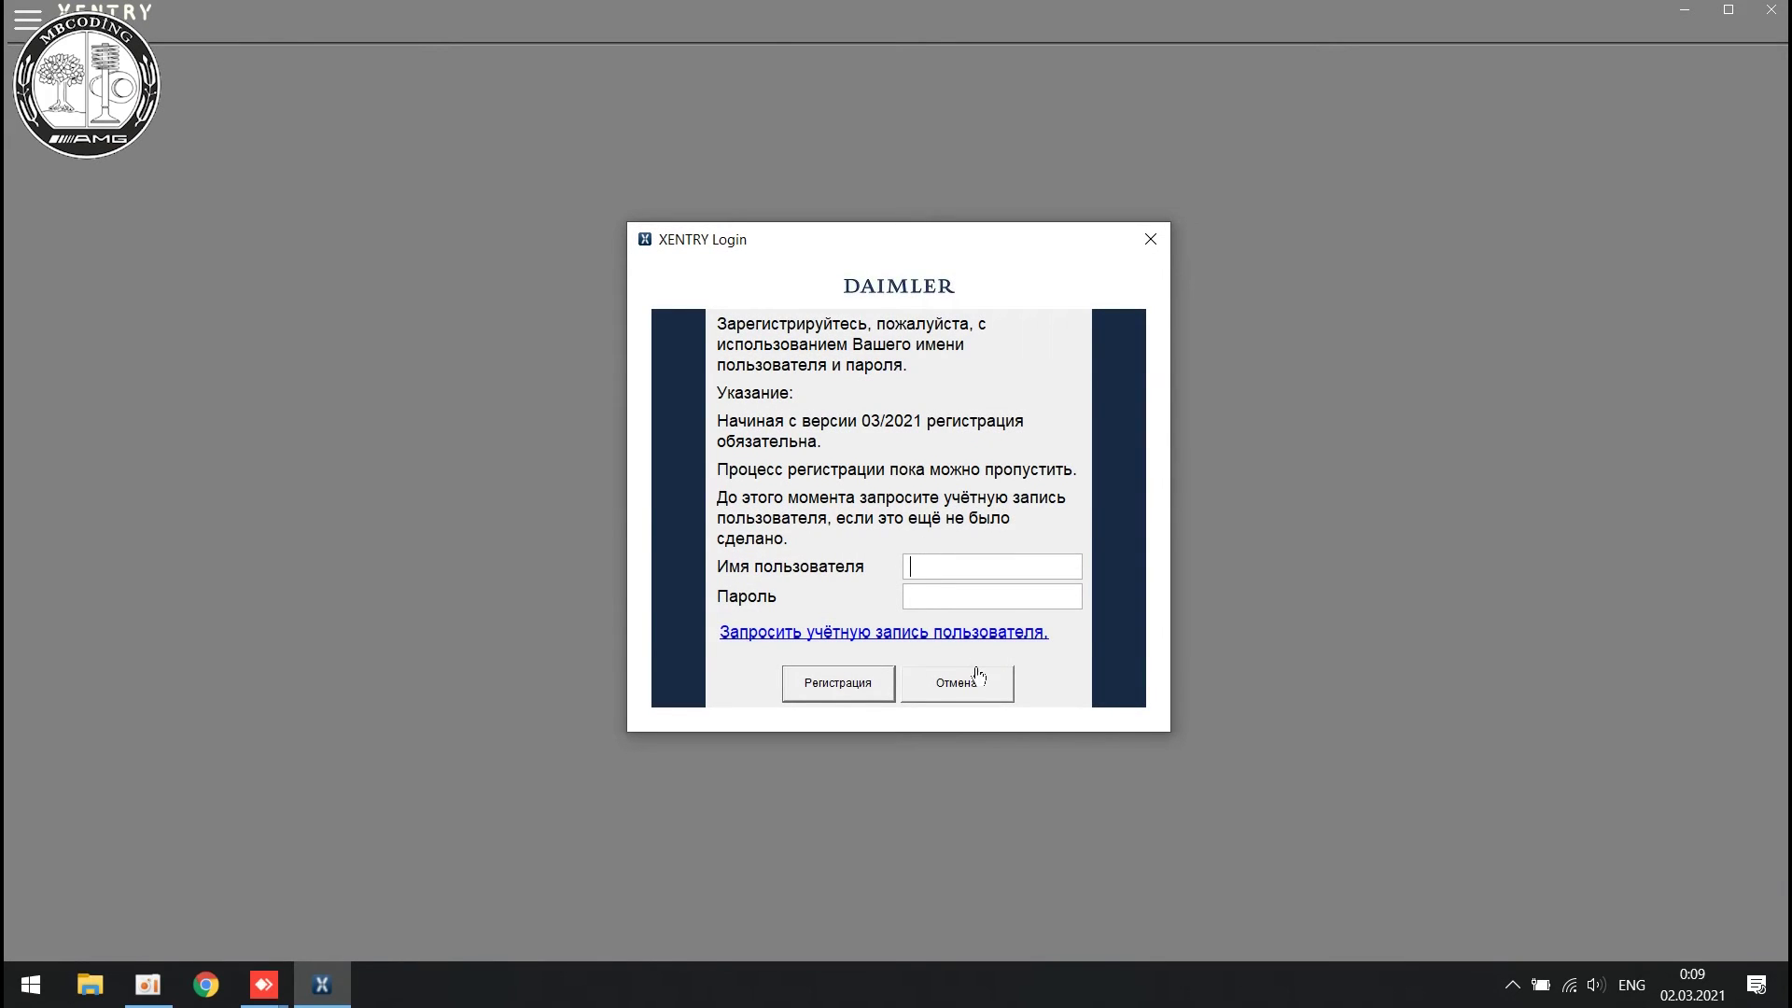
left_click(977, 673)
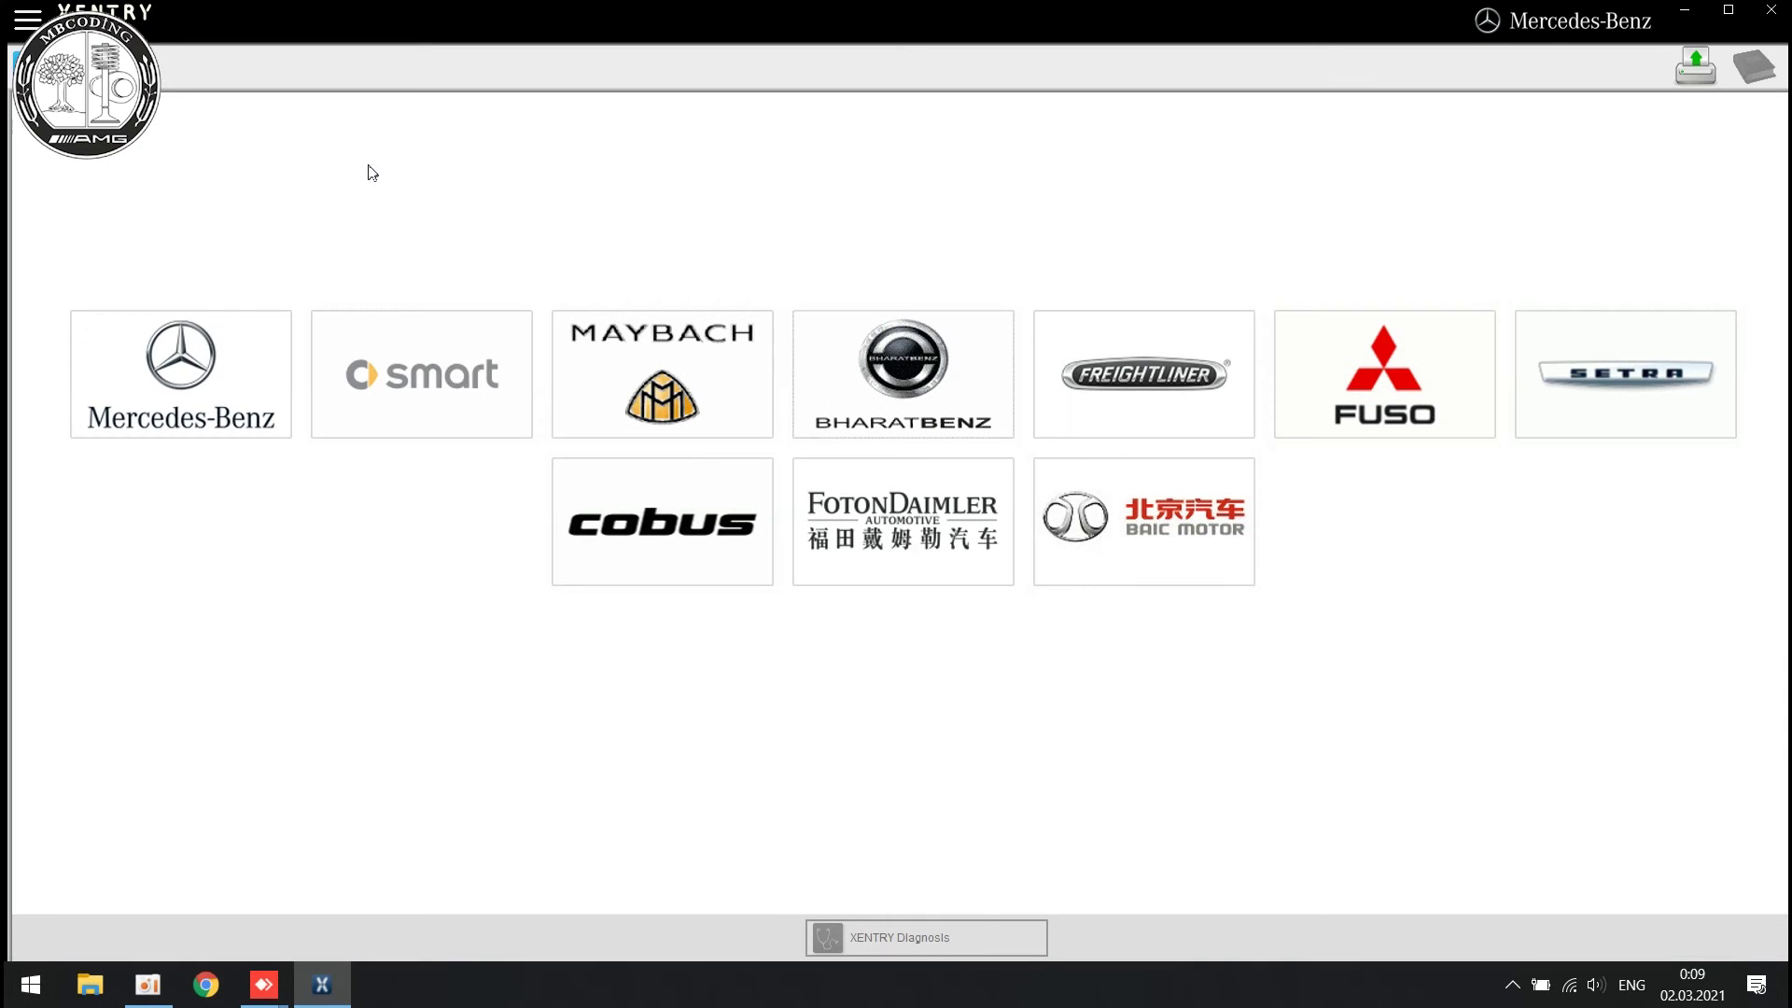
left_click(224, 351)
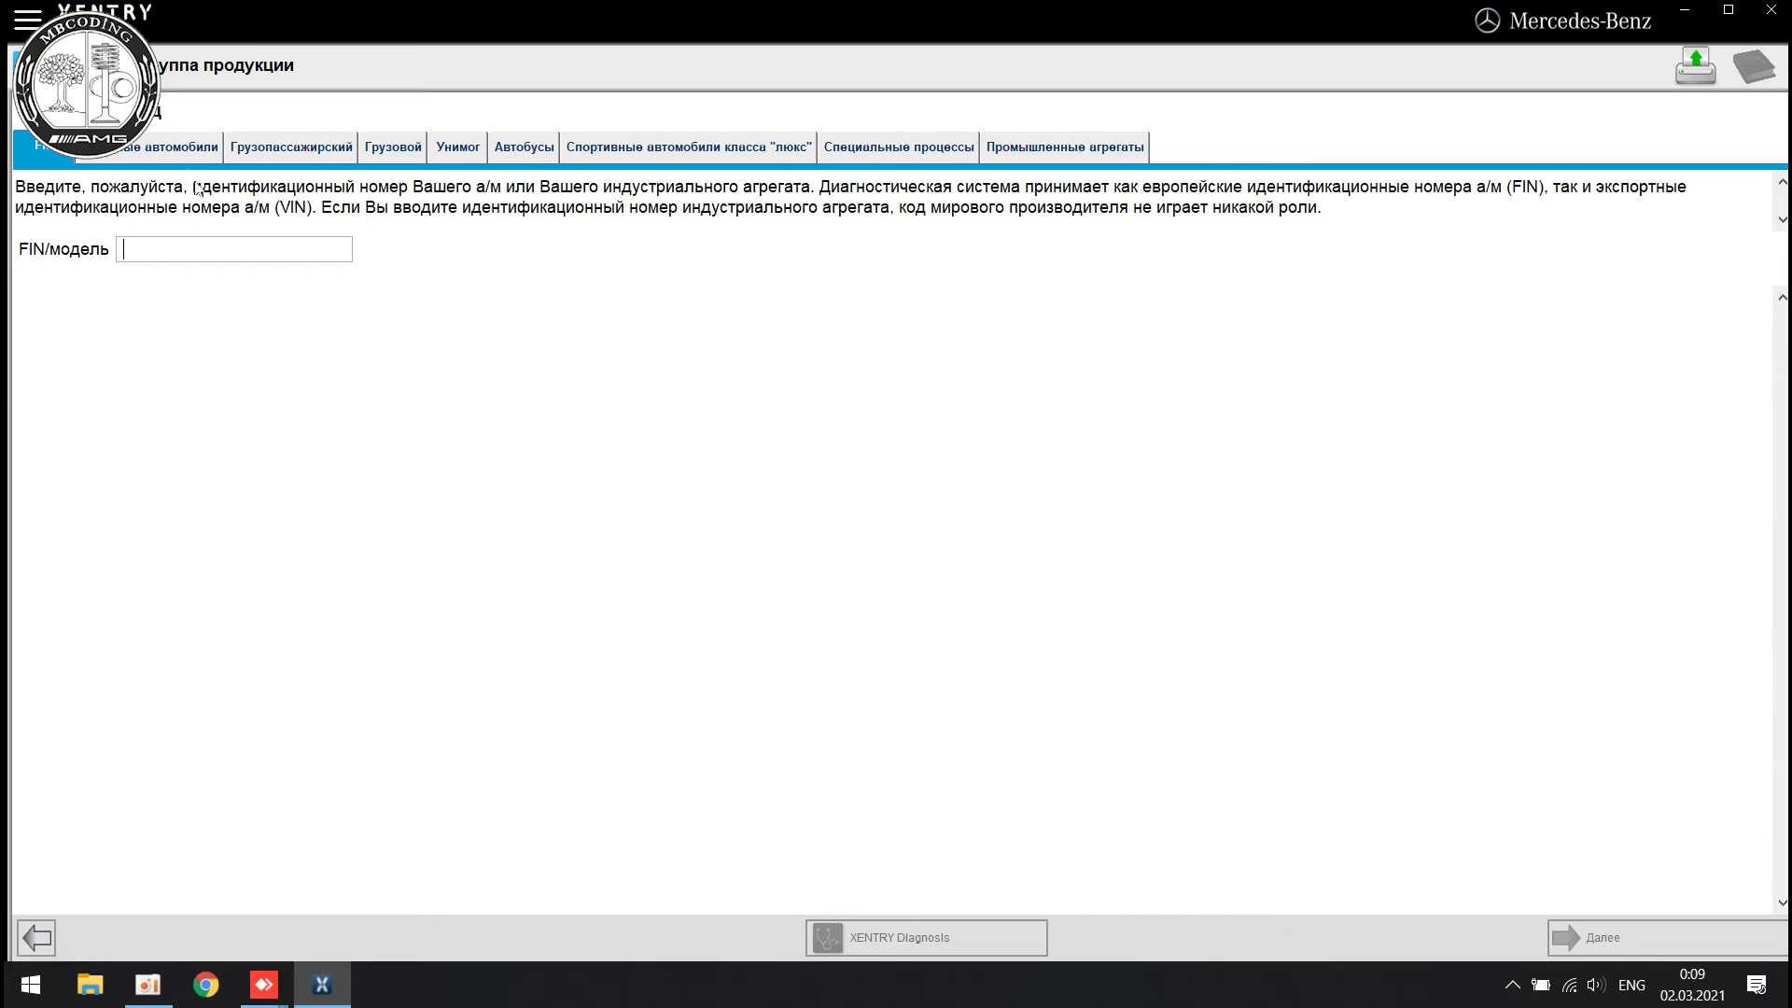
left_click(175, 149)
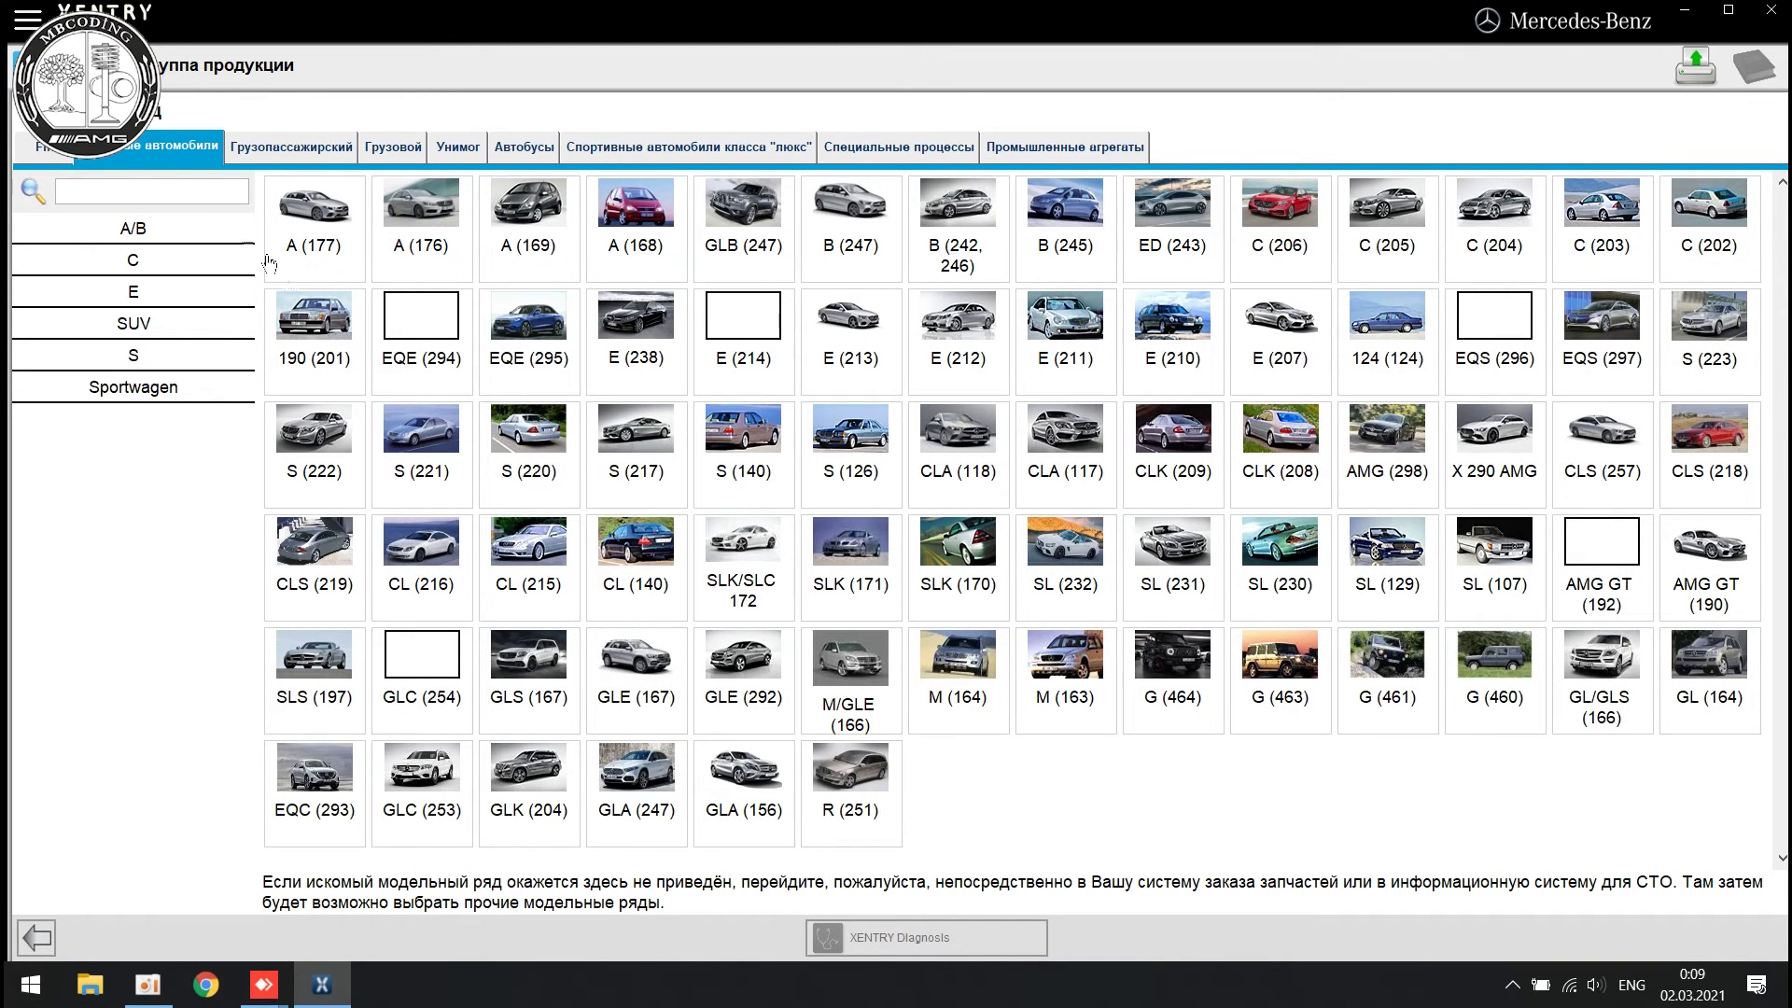
Step: Exit XENTRY and confirm the option to close the program
left_click(28, 19)
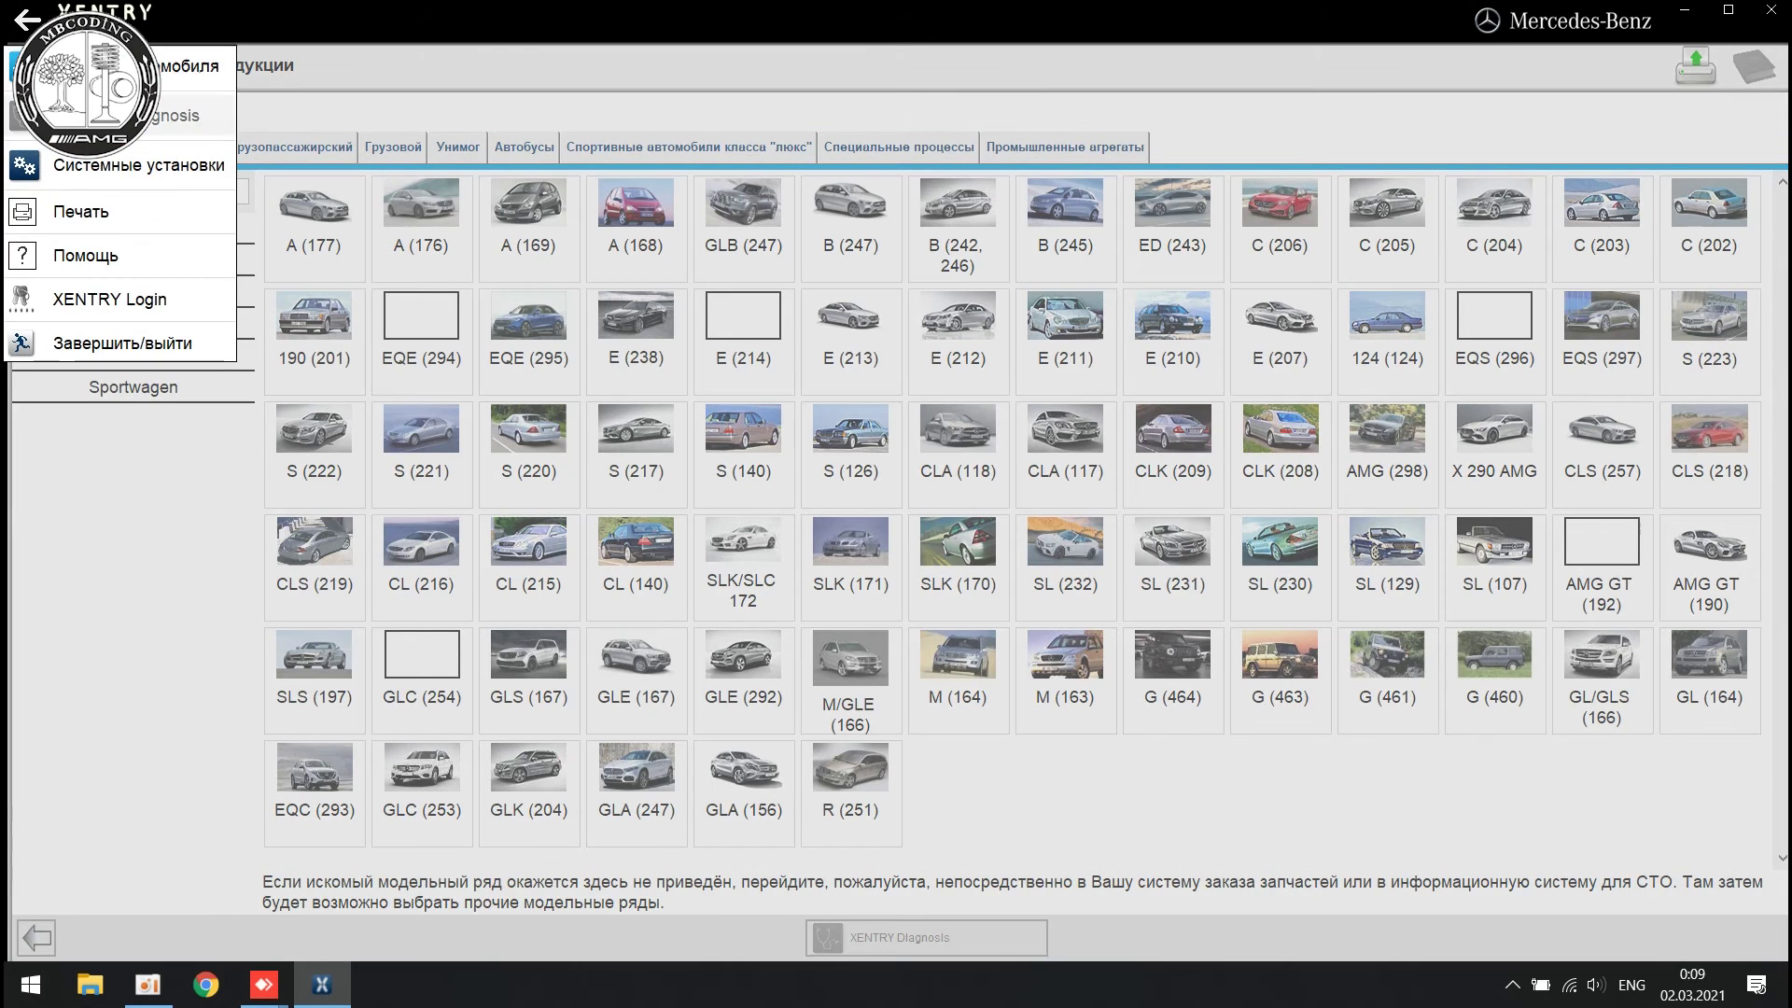
left_click(120, 345)
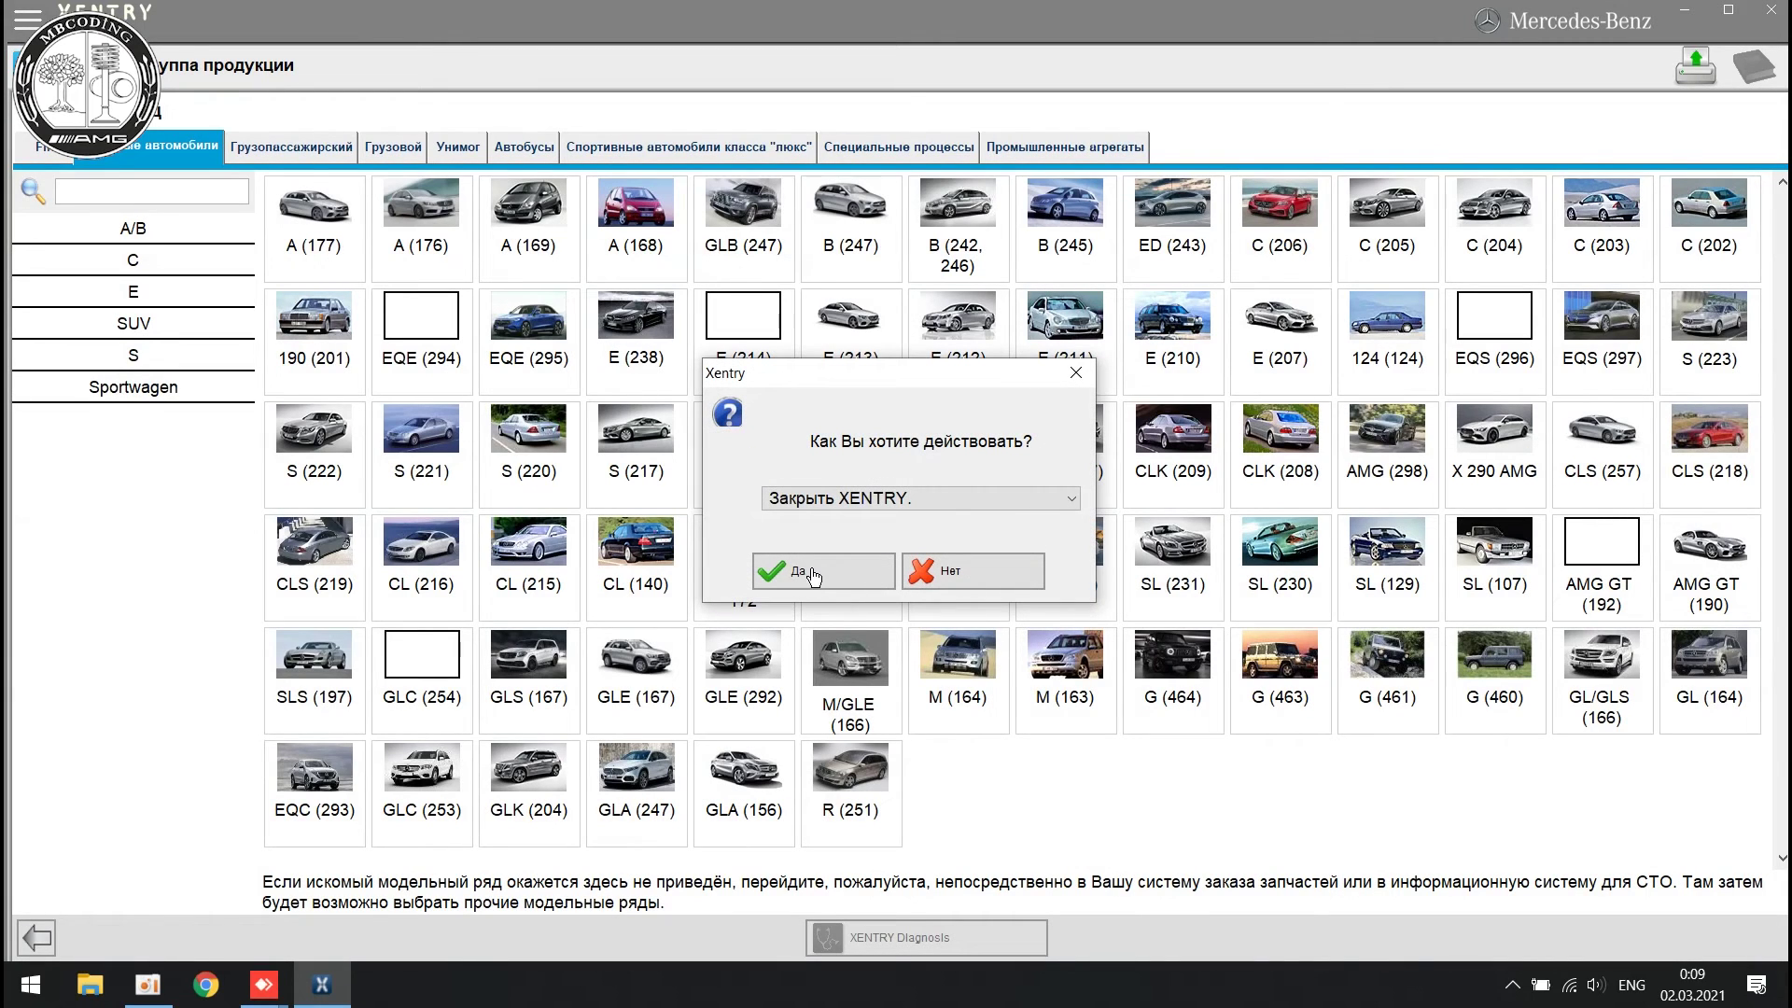
left_click(812, 573)
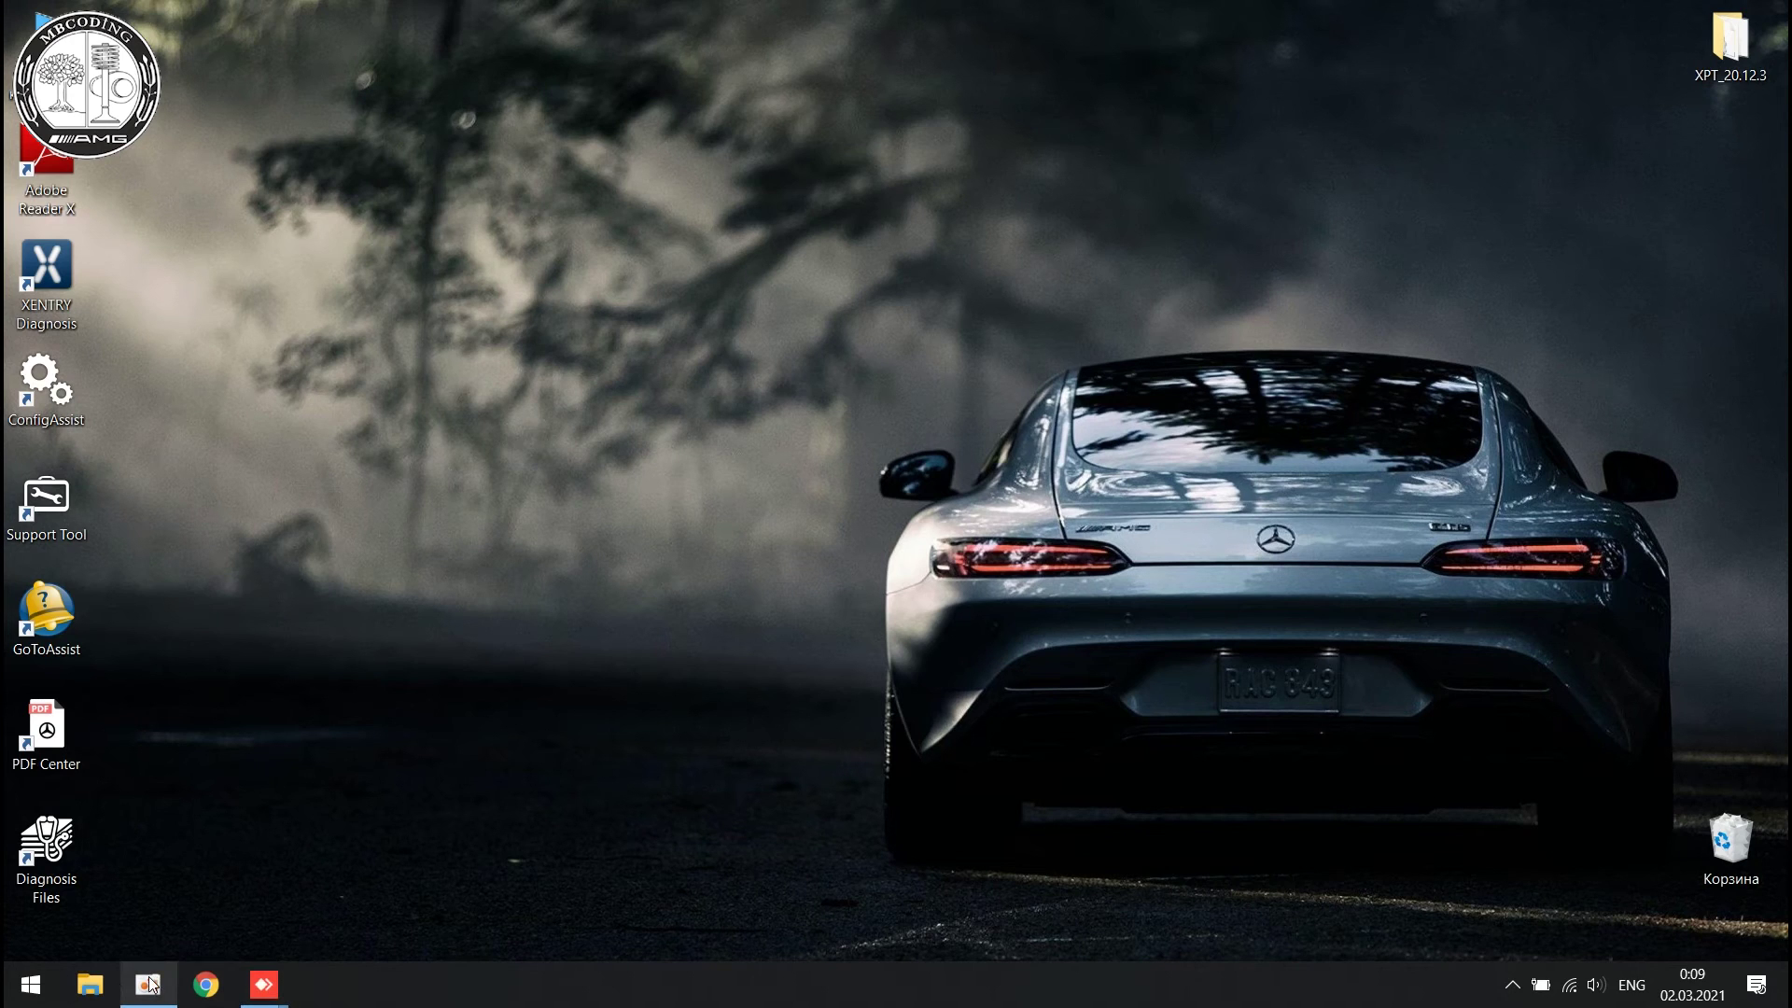
Step: Launch Mercedes-Benz Addon Center from the Mercedes-Benz group of the installed programs
left_click(1511, 986)
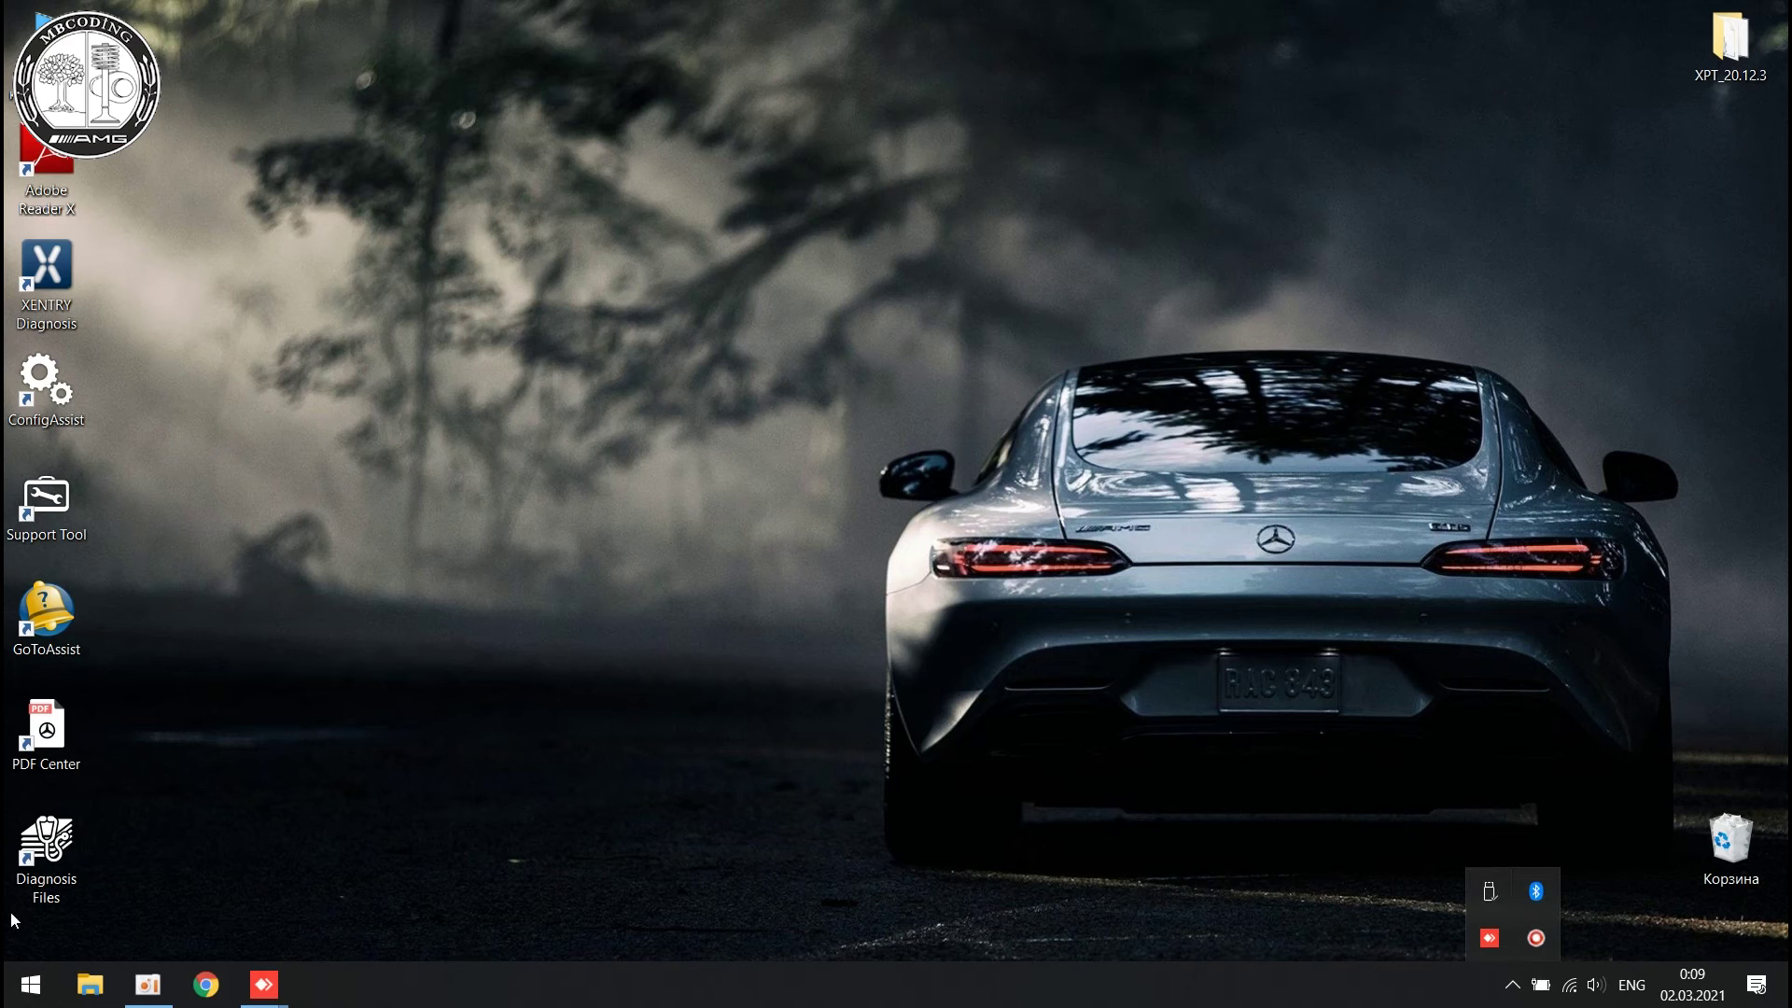
left_click(30, 985)
scroll(172, 658, "down", 8)
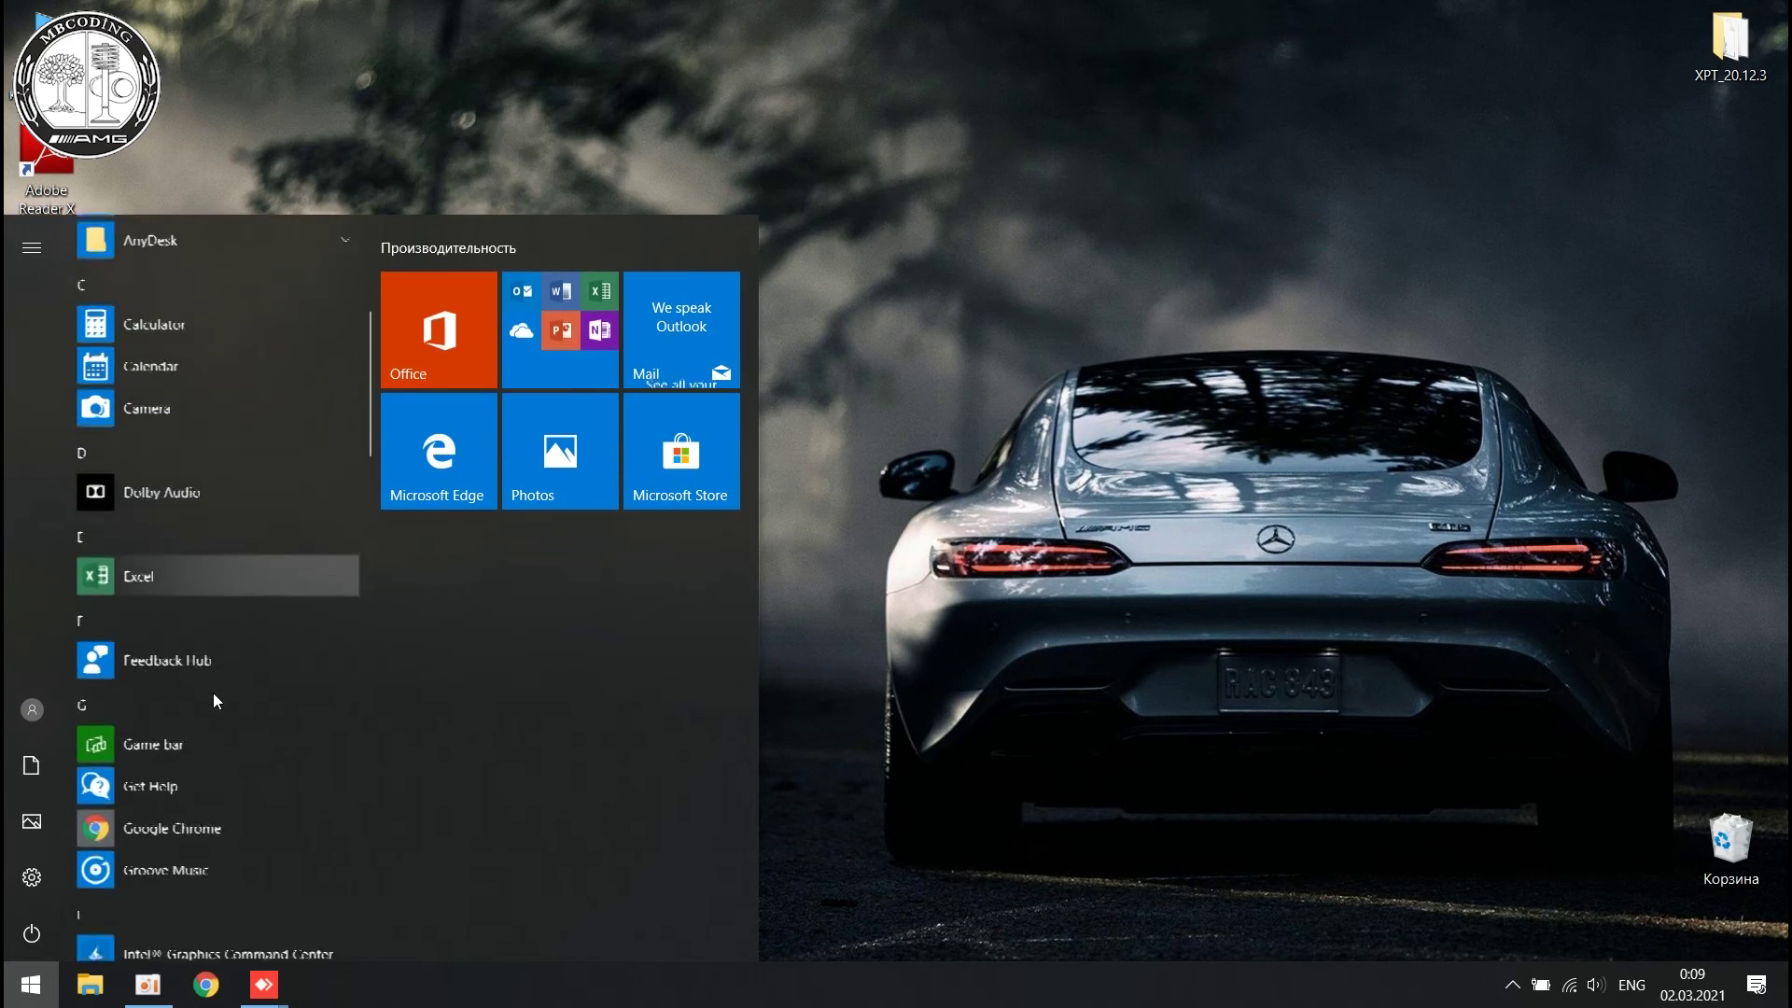
scroll(201, 597, "down", 5)
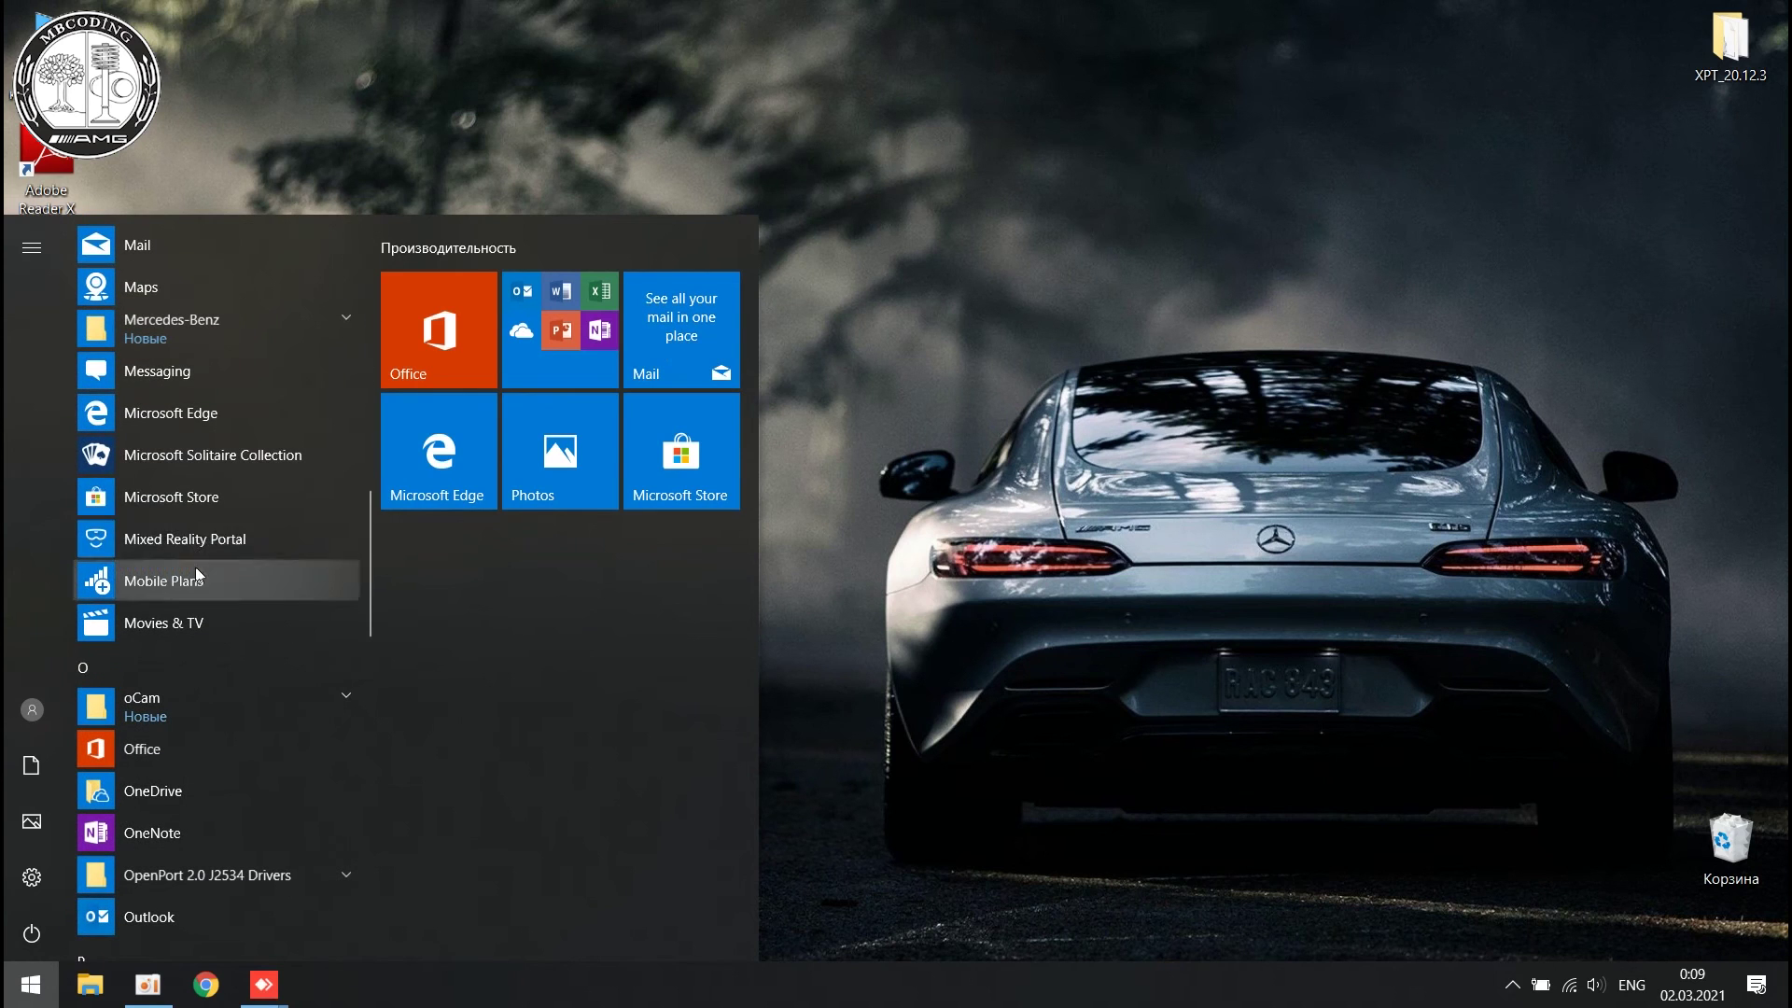
left_click(199, 338)
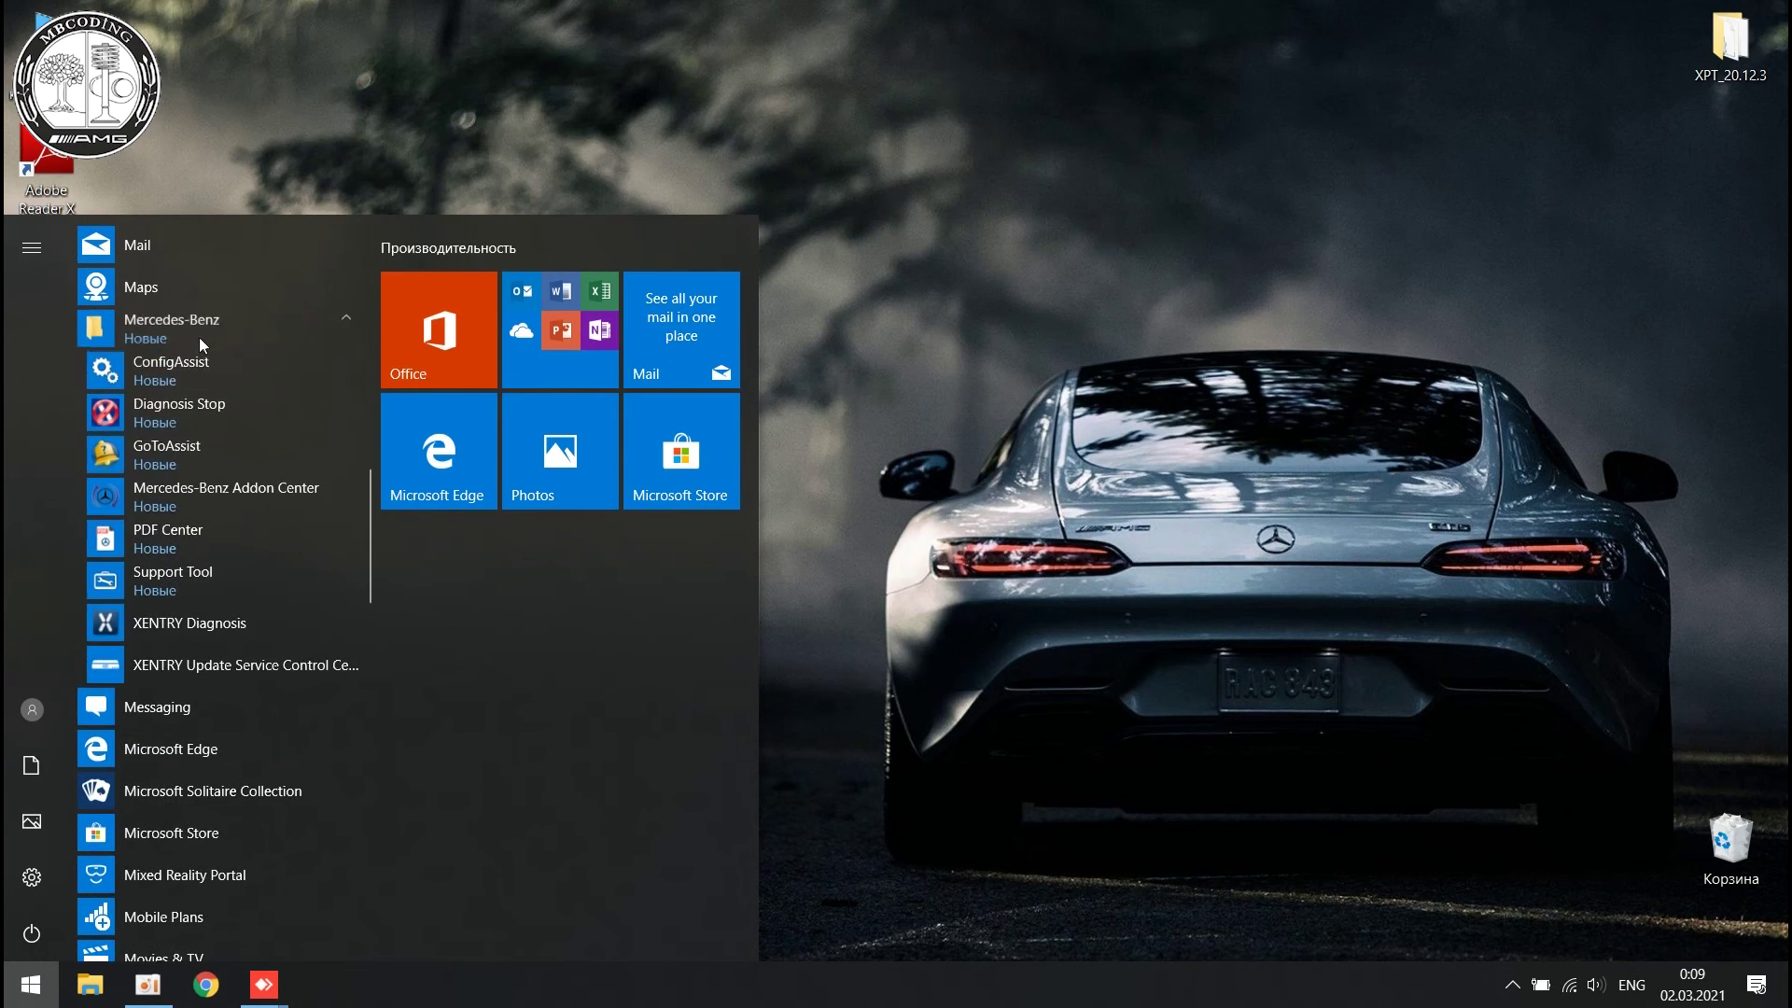
left_click(205, 491)
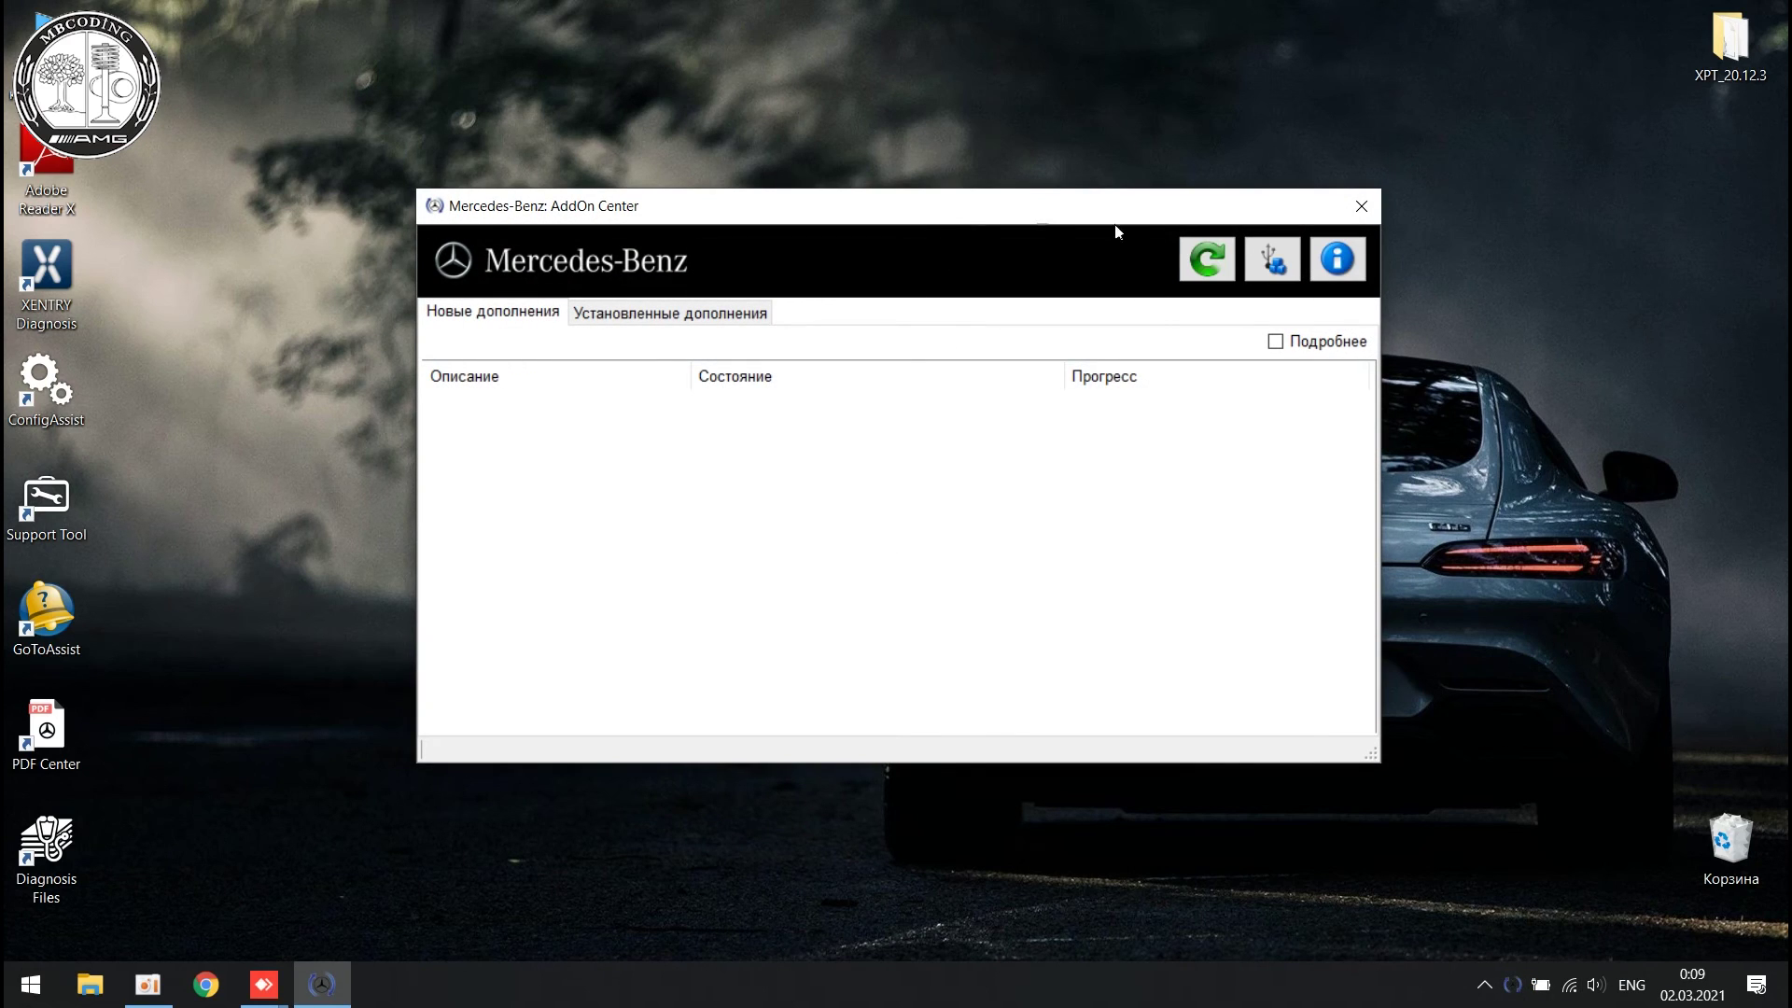
Step: Check for new add-ons in an AddOn Center window enlarged to the screen's height, and look through the whole download list
left_click(1204, 256)
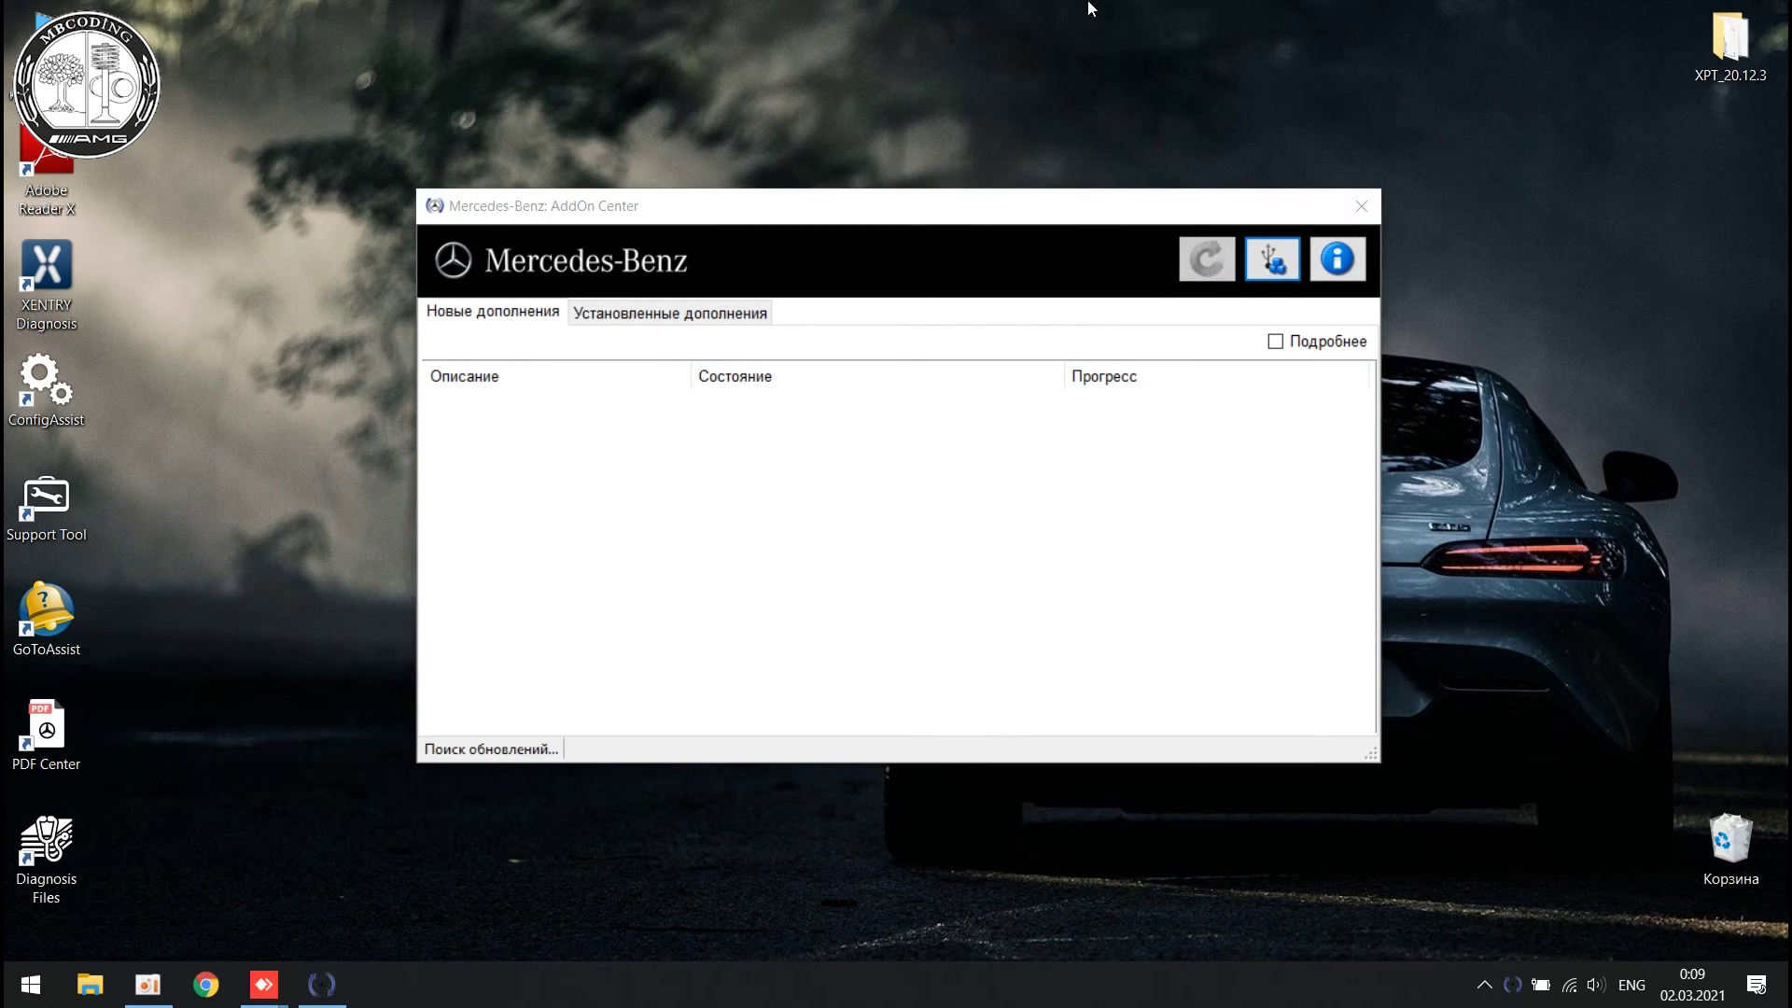
left_click_drag(1095, 189, 1095, 2)
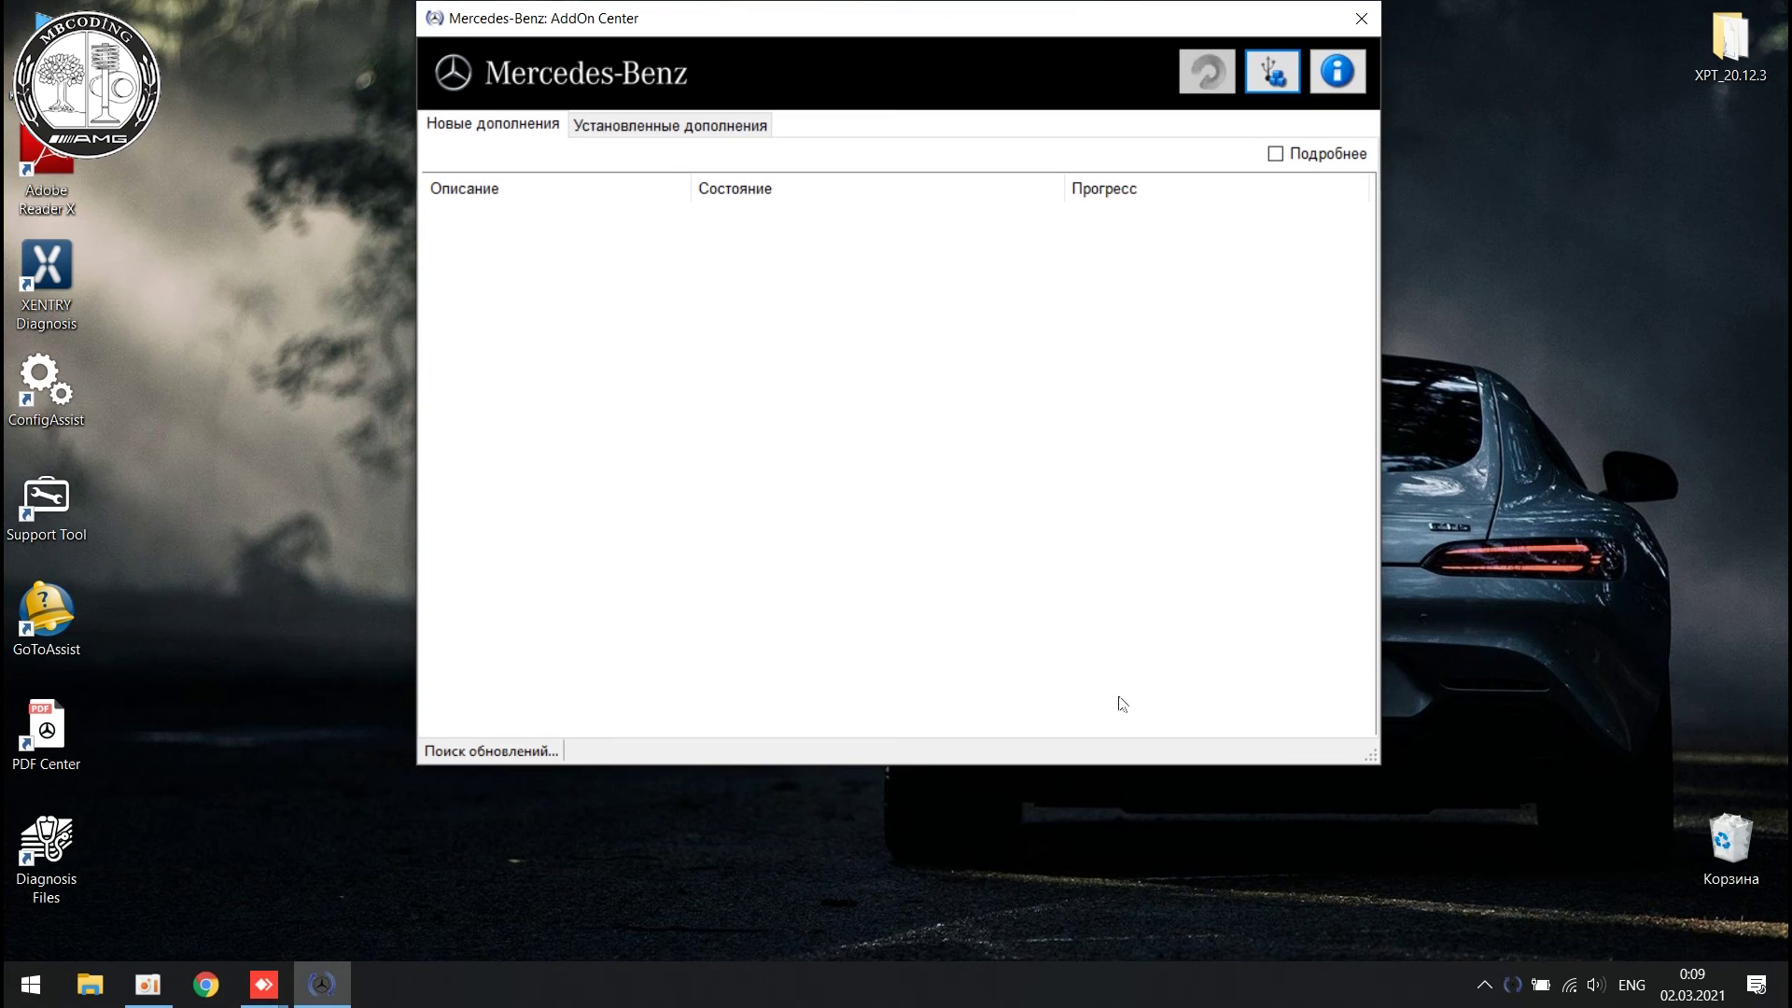
left_click_drag(1124, 764, 1112, 934)
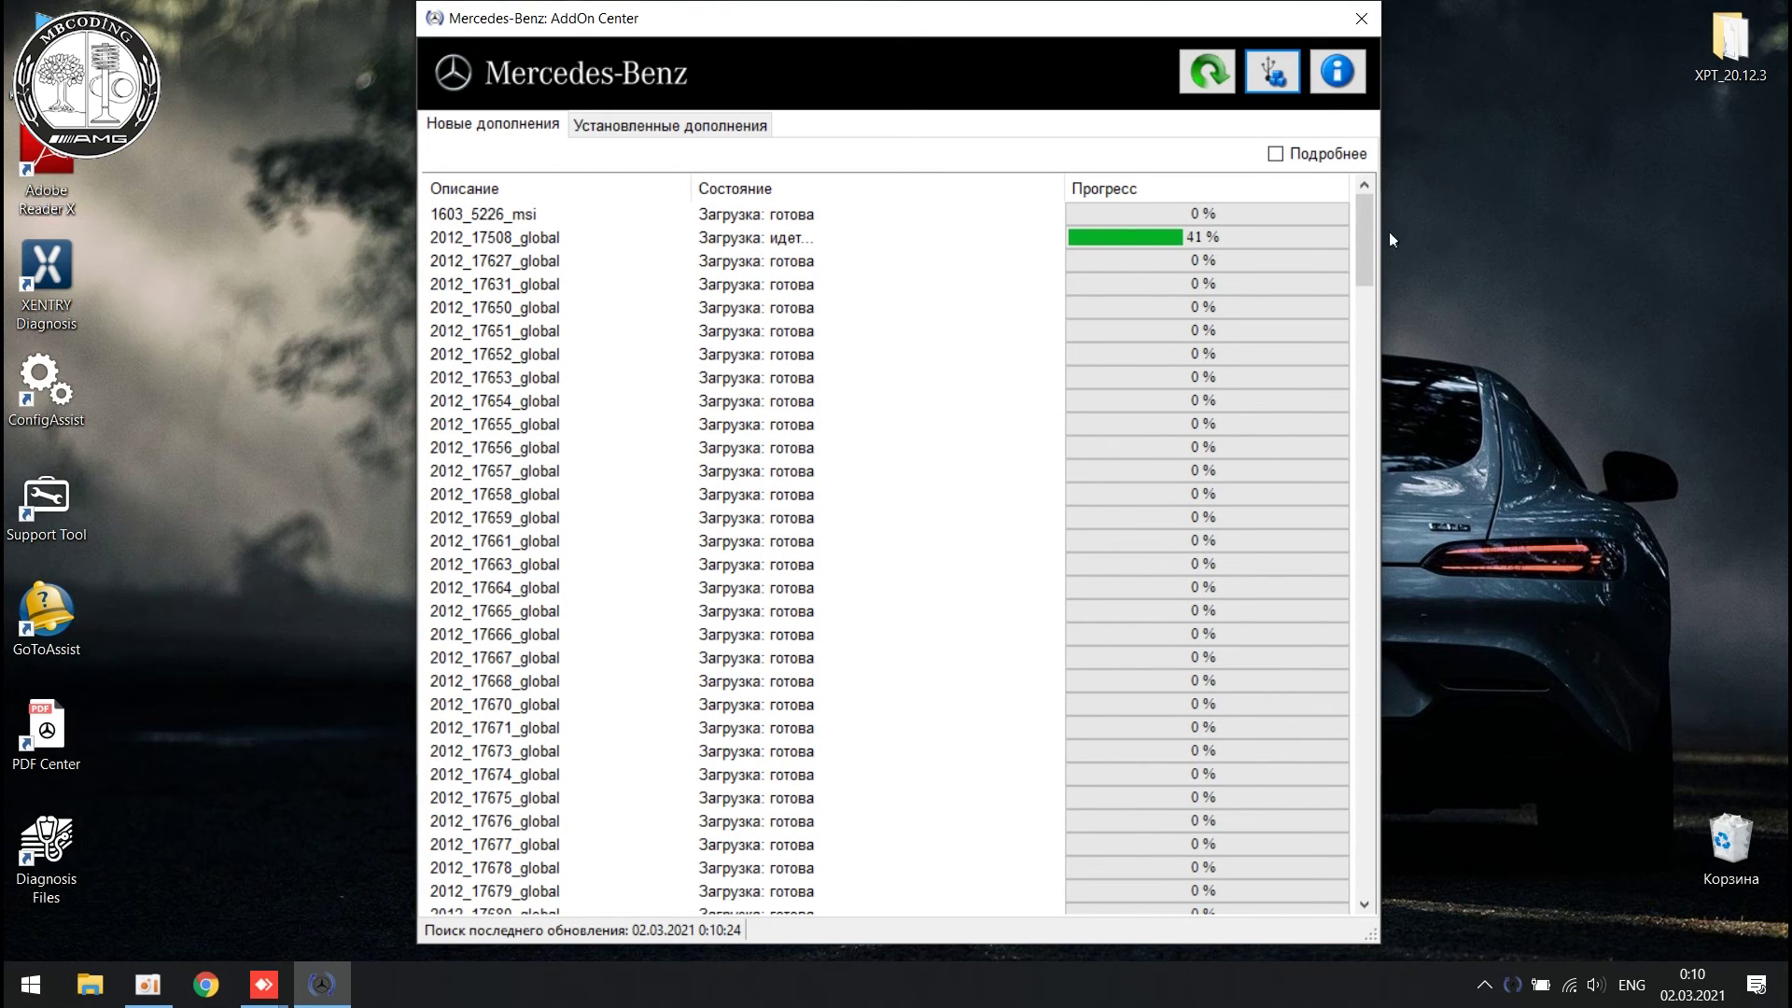
left_click_drag(1361, 250, 1366, 378)
left_click_drag(1348, 634, 1341, 885)
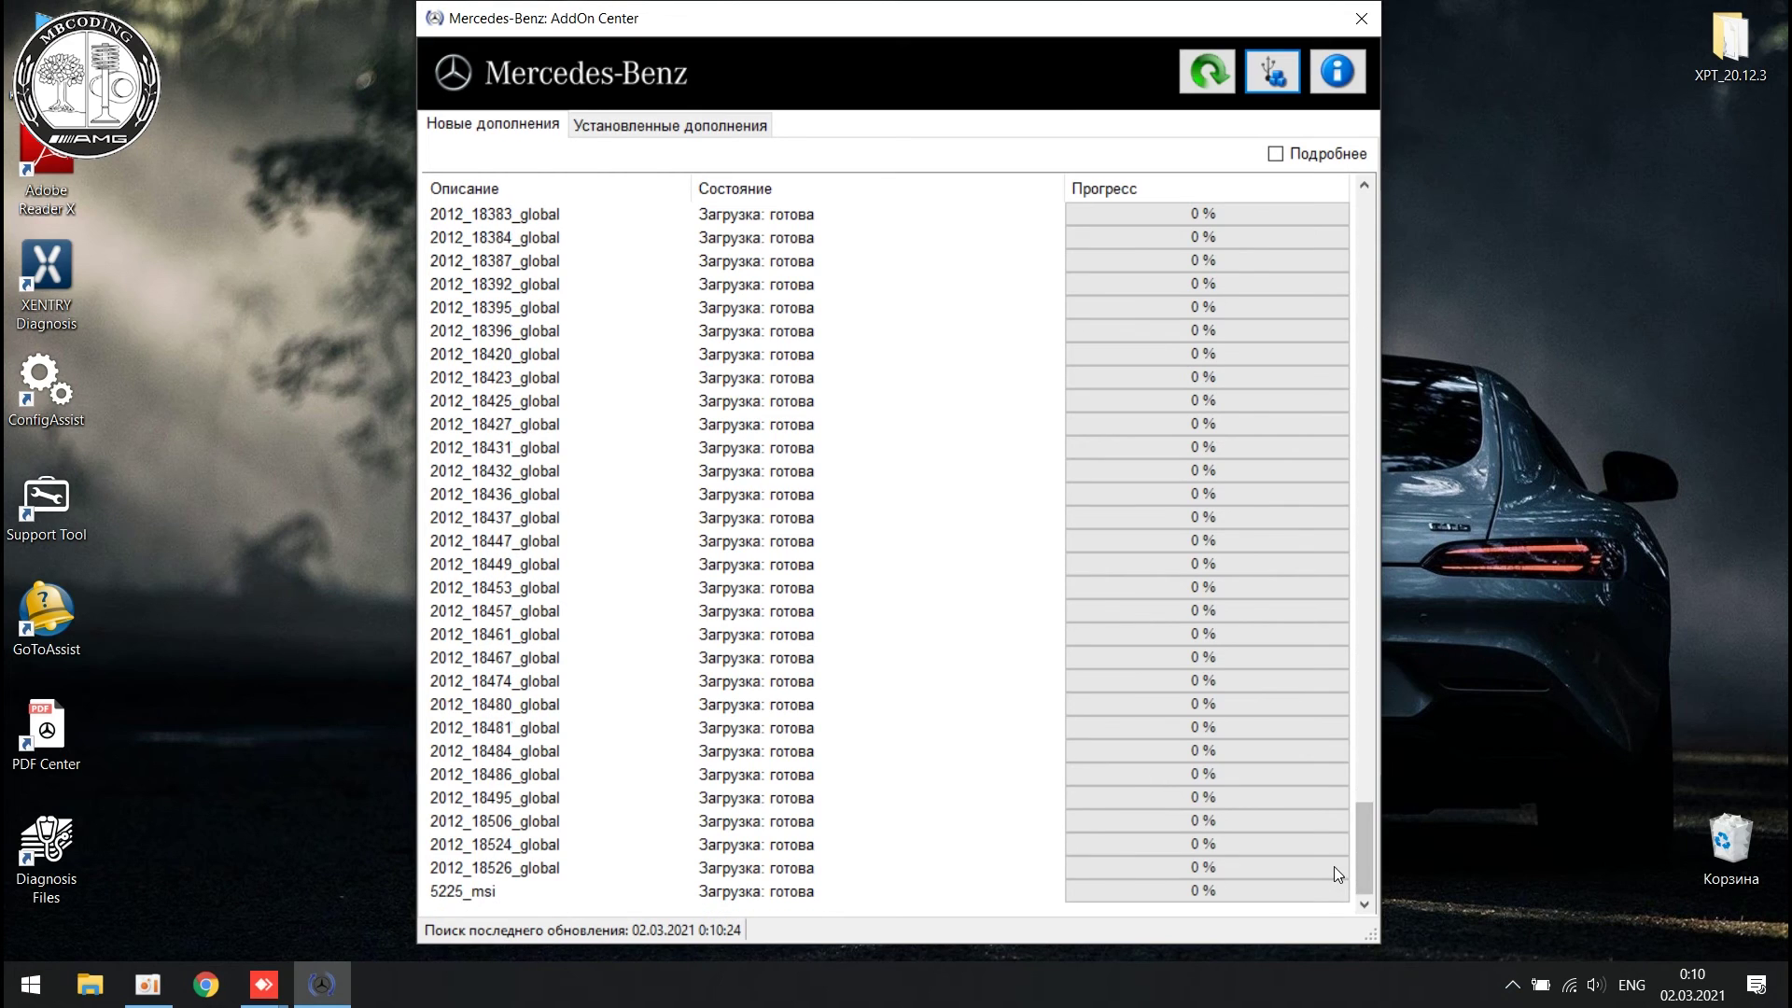
left_click_drag(1359, 853, 1353, 217)
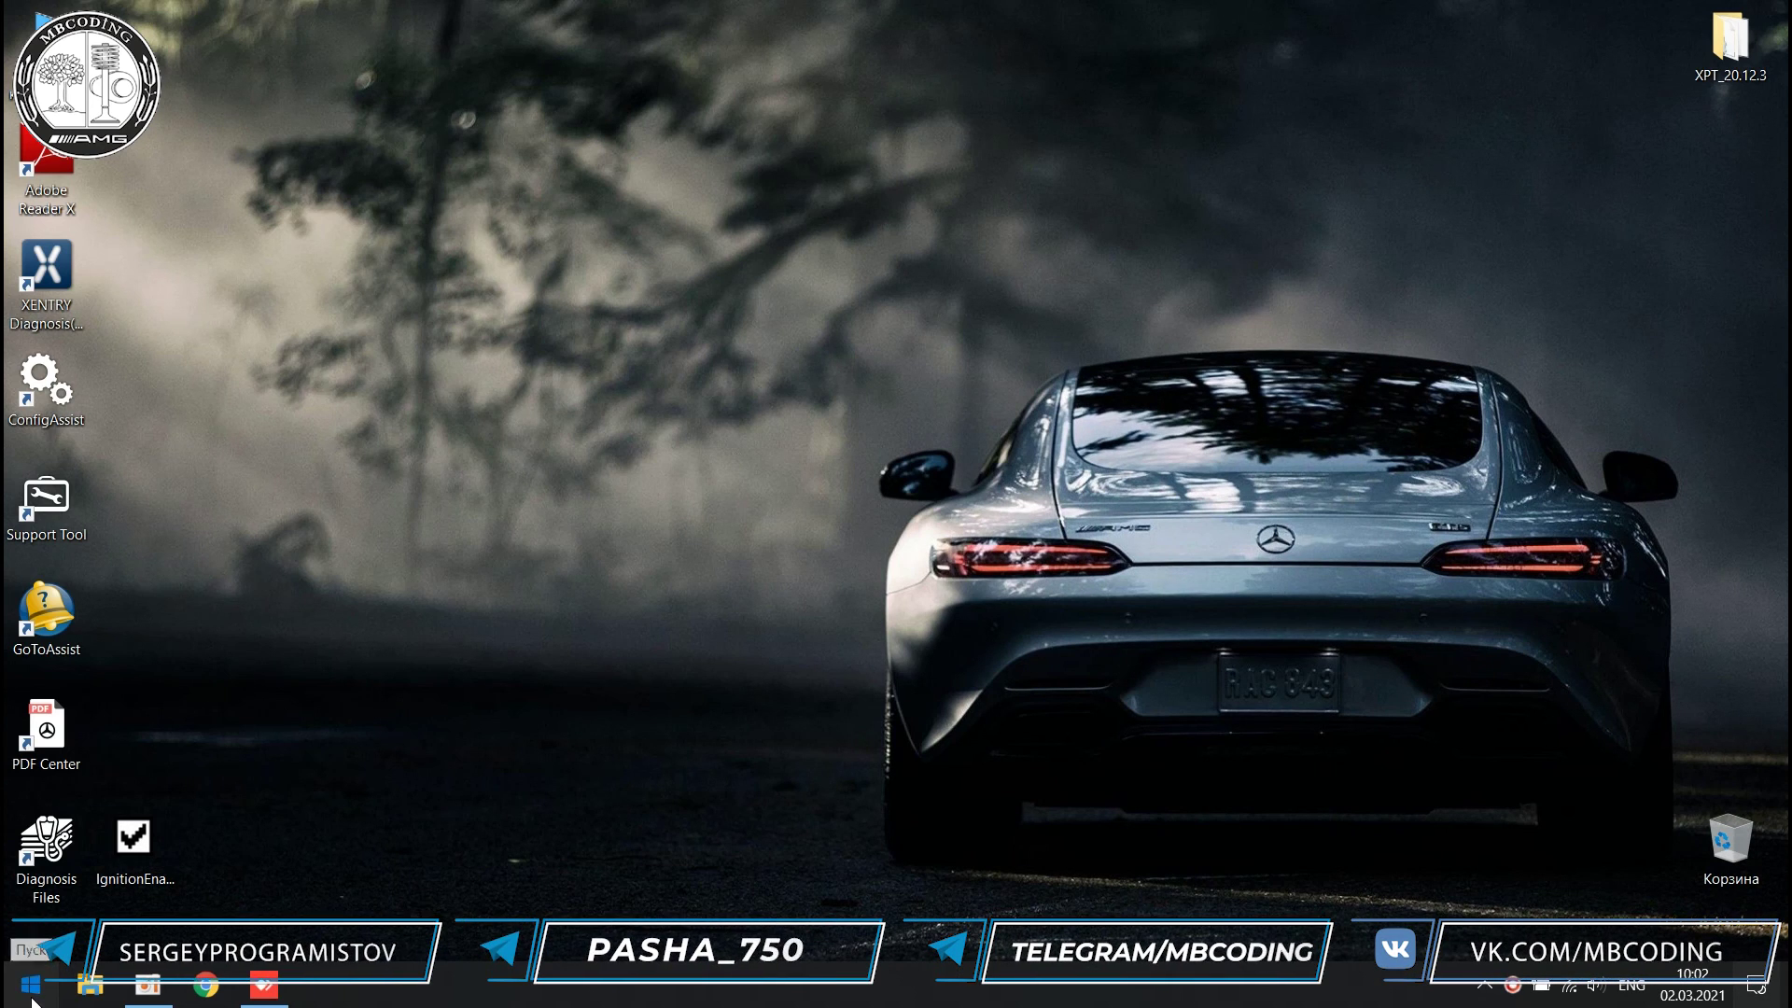
Step: Find the Mercedes-Benz group among the installed programs and open an entry from it
left_click(32, 995)
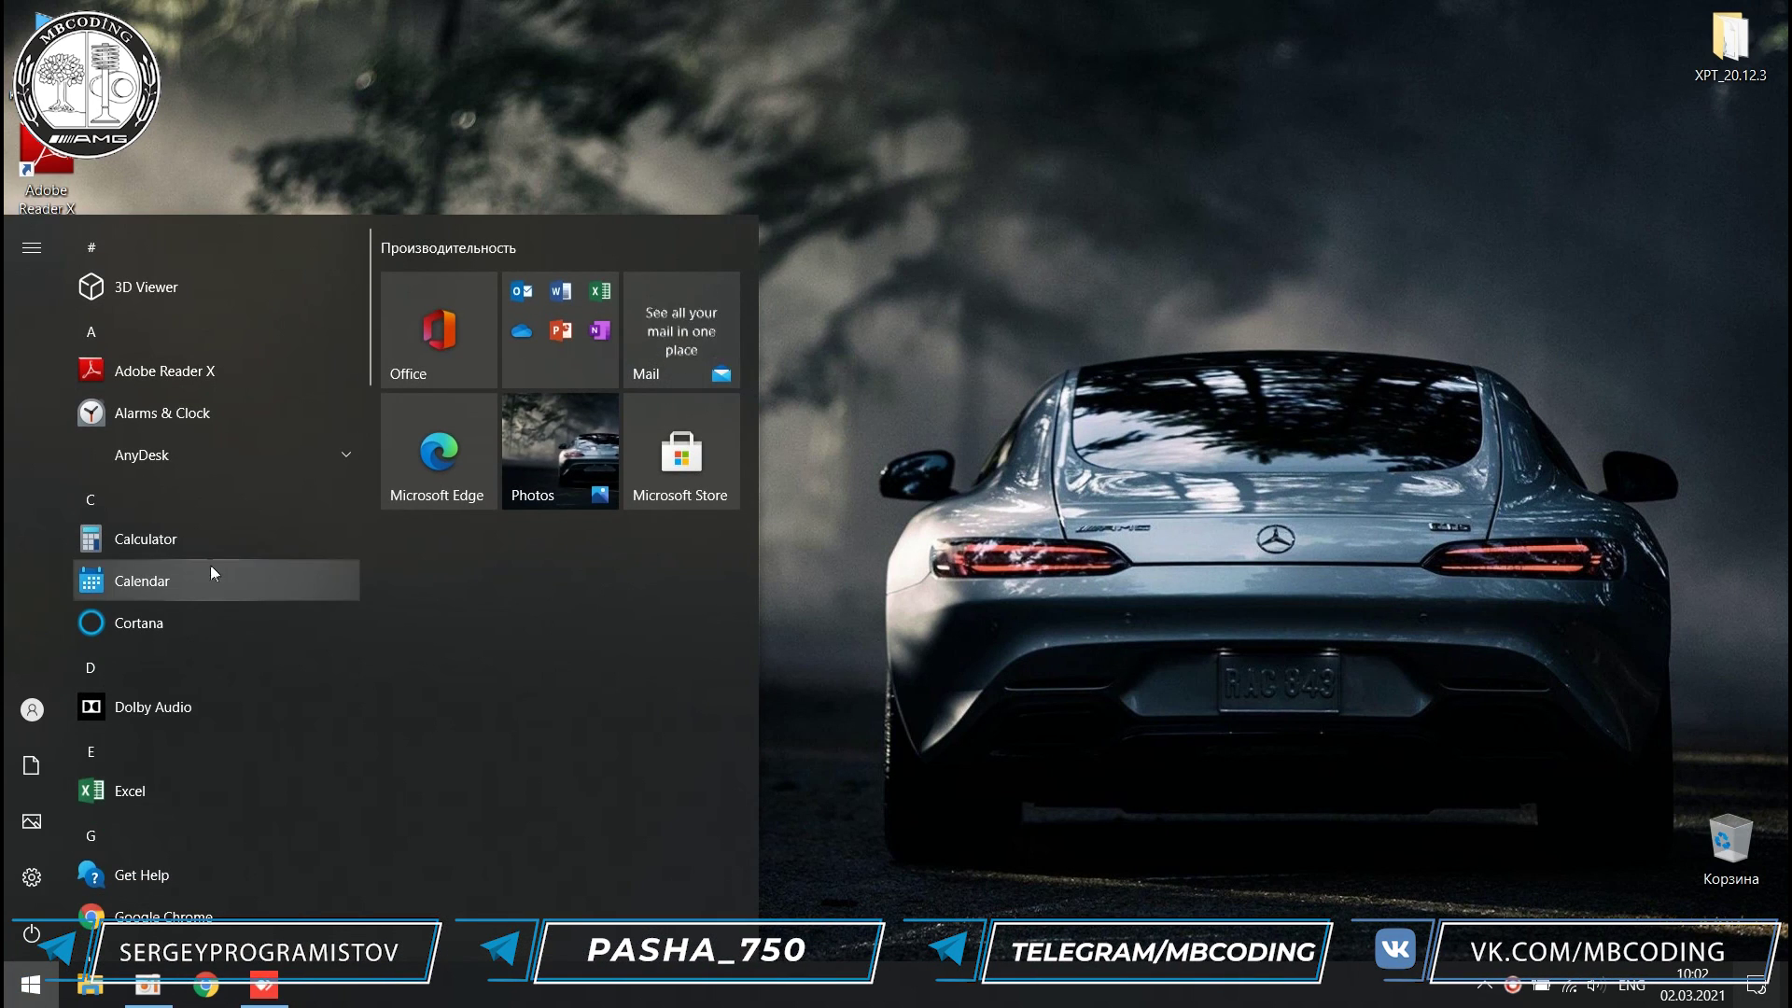
scroll(187, 541, "down", 8)
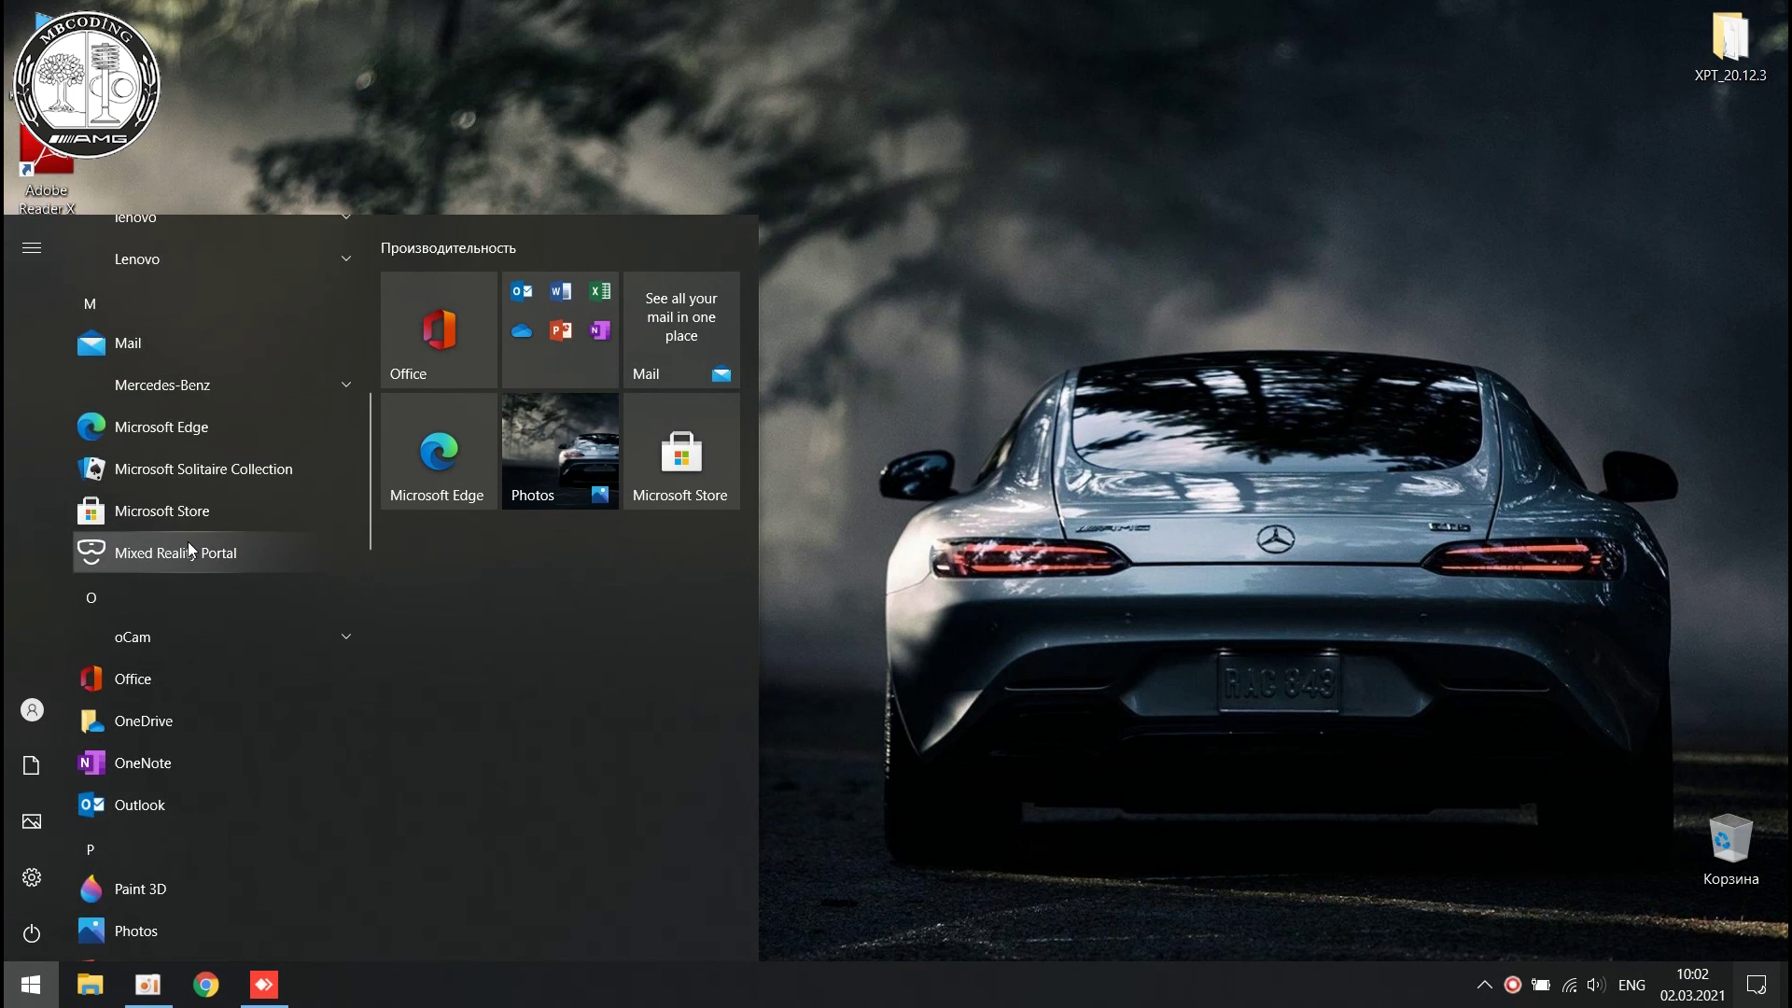
scroll(188, 542, "down", 4)
scroll(187, 542, "up", 8)
left_click(160, 606)
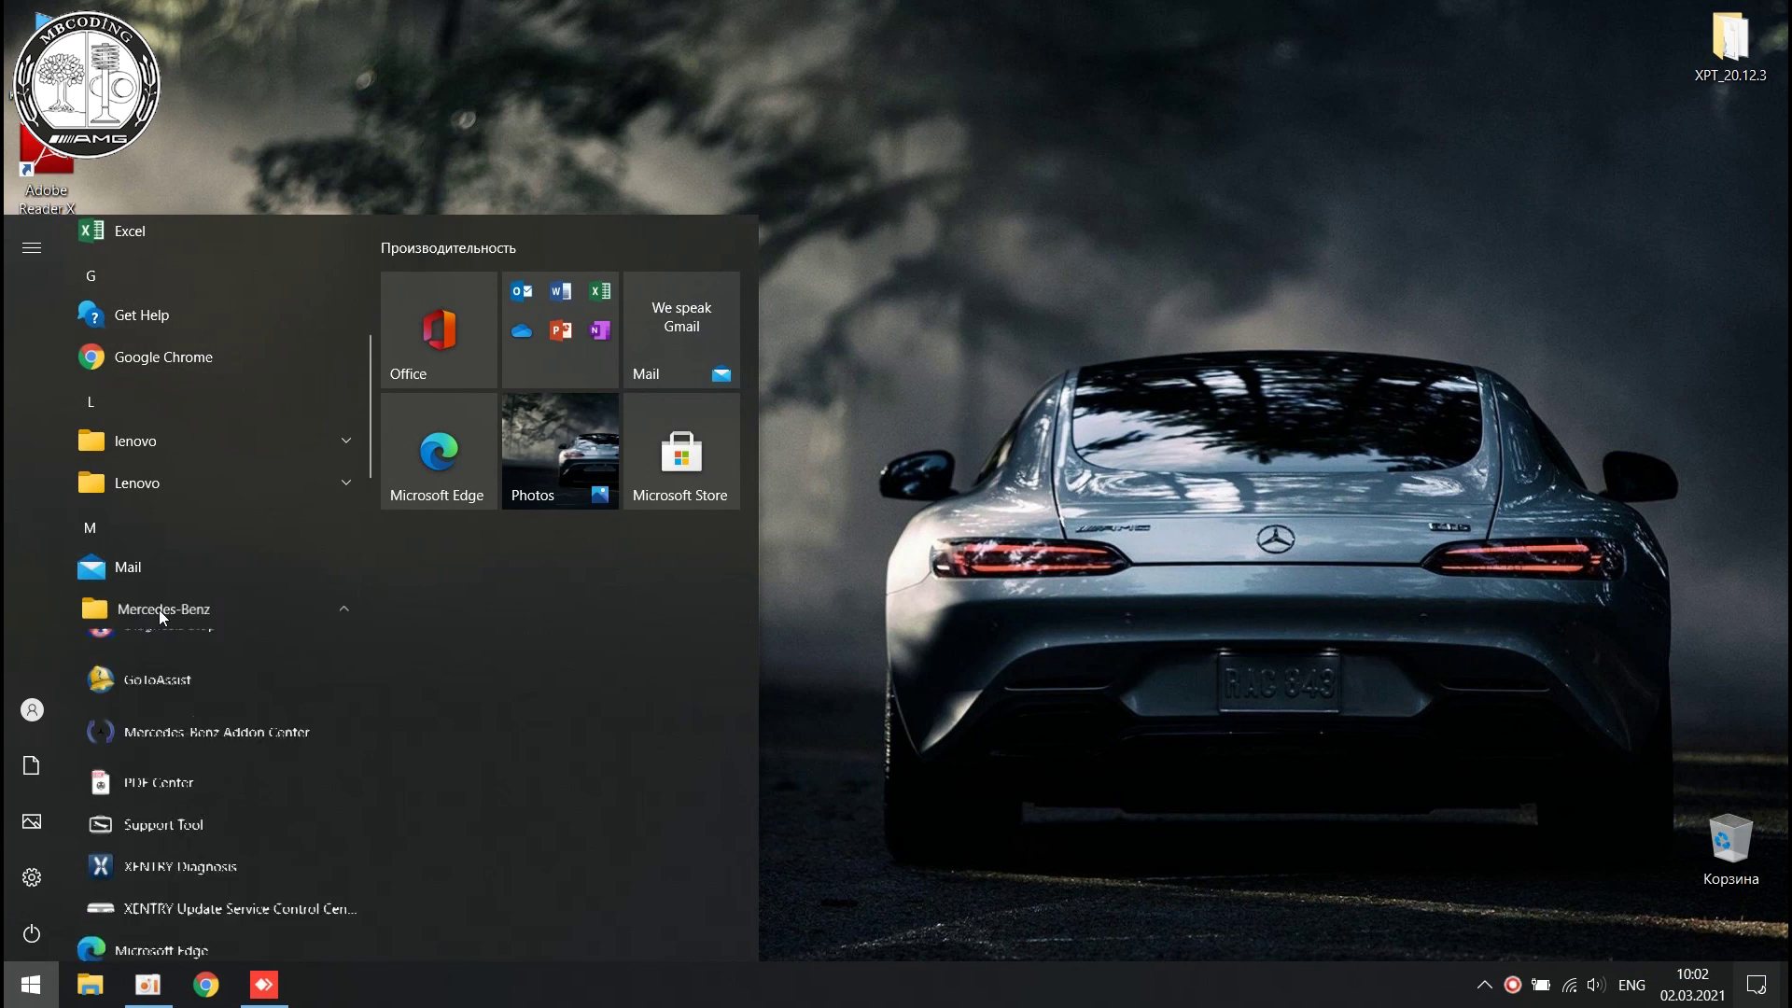
scroll(182, 672, "down", 3)
left_click(176, 721)
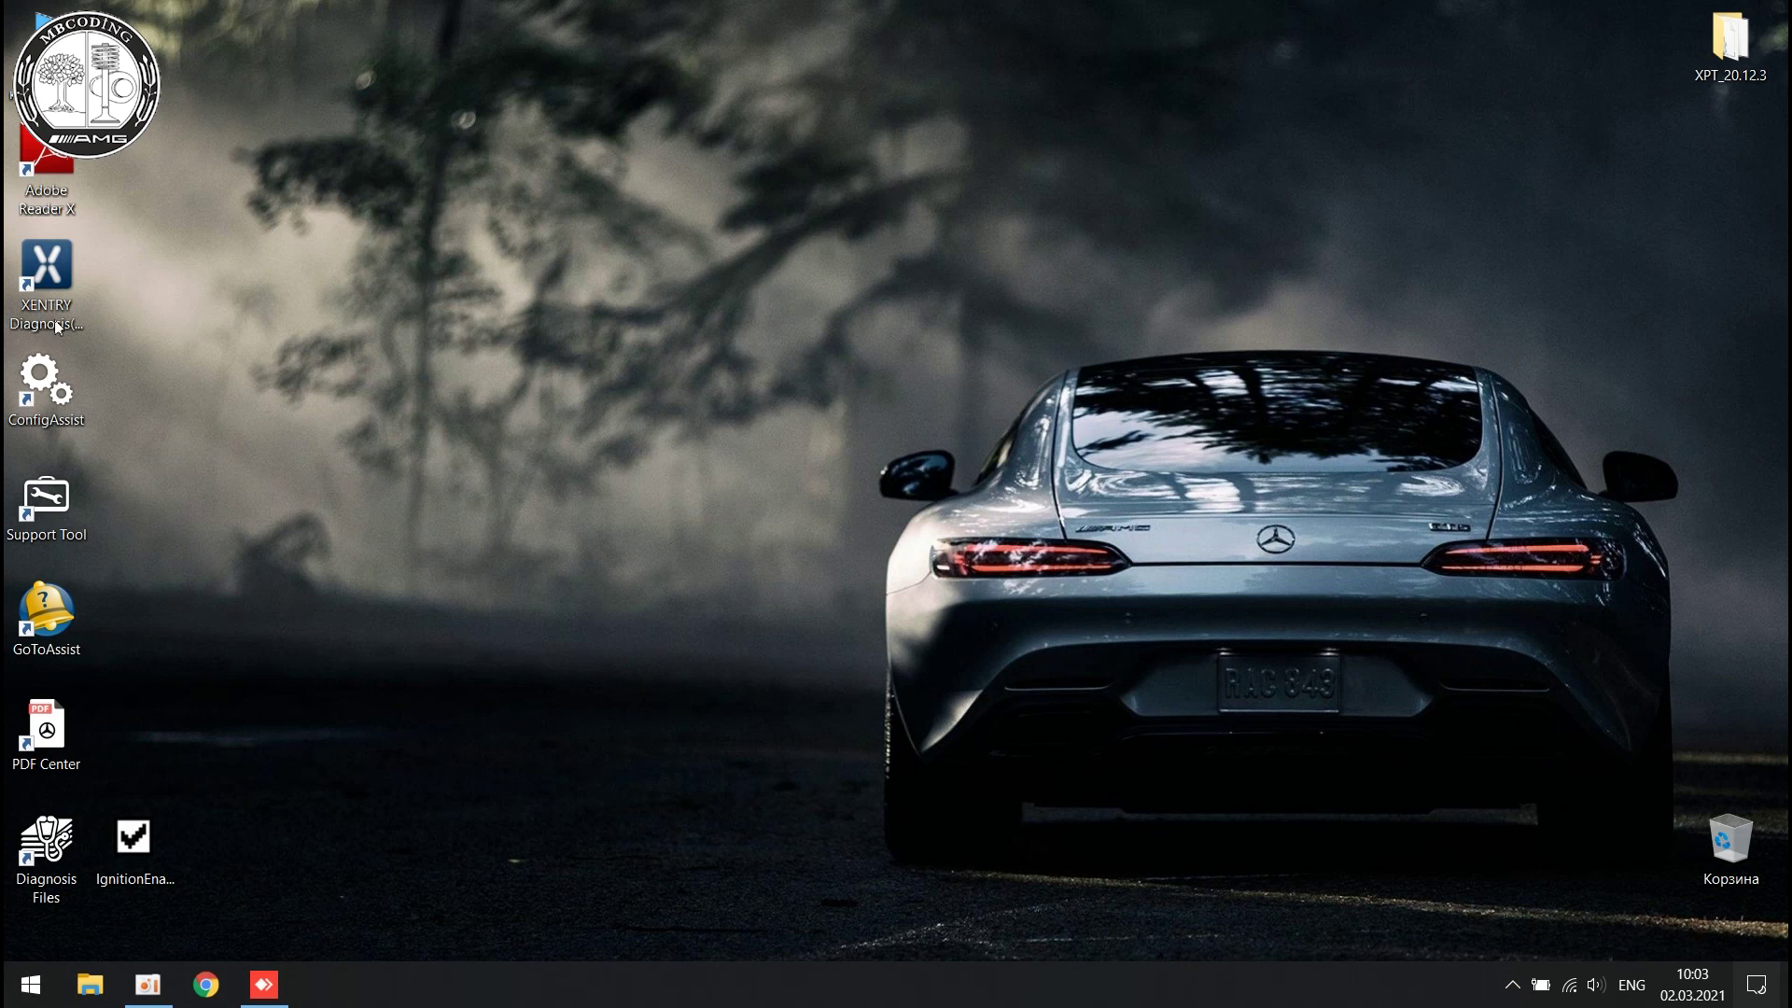
Step: Select the XENTRY Diagnosis(new) shortcut on the desktop
left_click(54, 257)
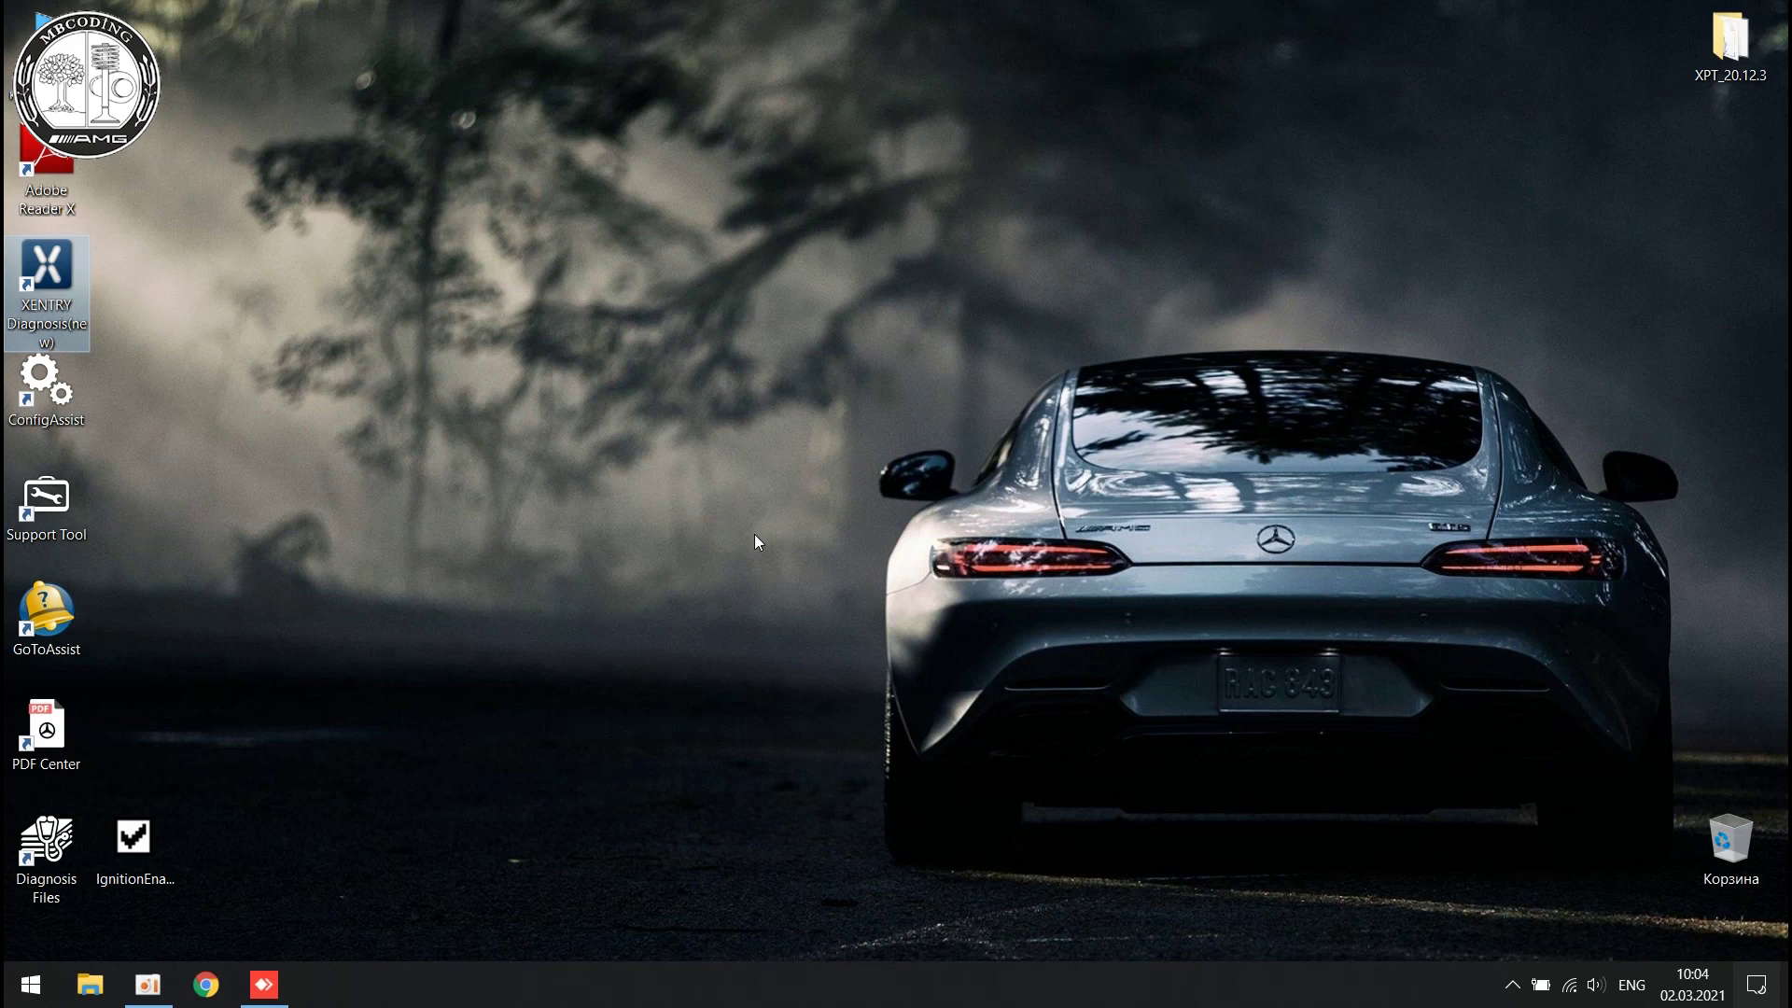